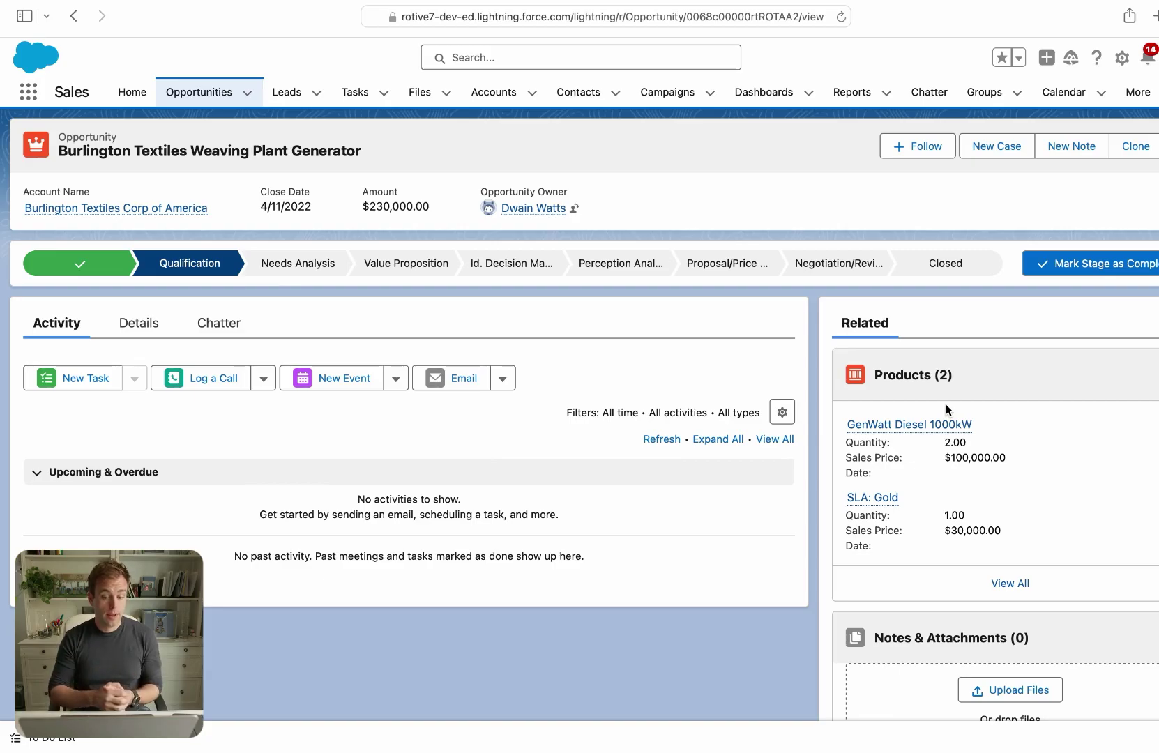
# Compare the list and sales prices of the GenWatt Diesel 1000kW opportunity product, and view the details of its parent opportunity.
pyautogui.click(899, 426)
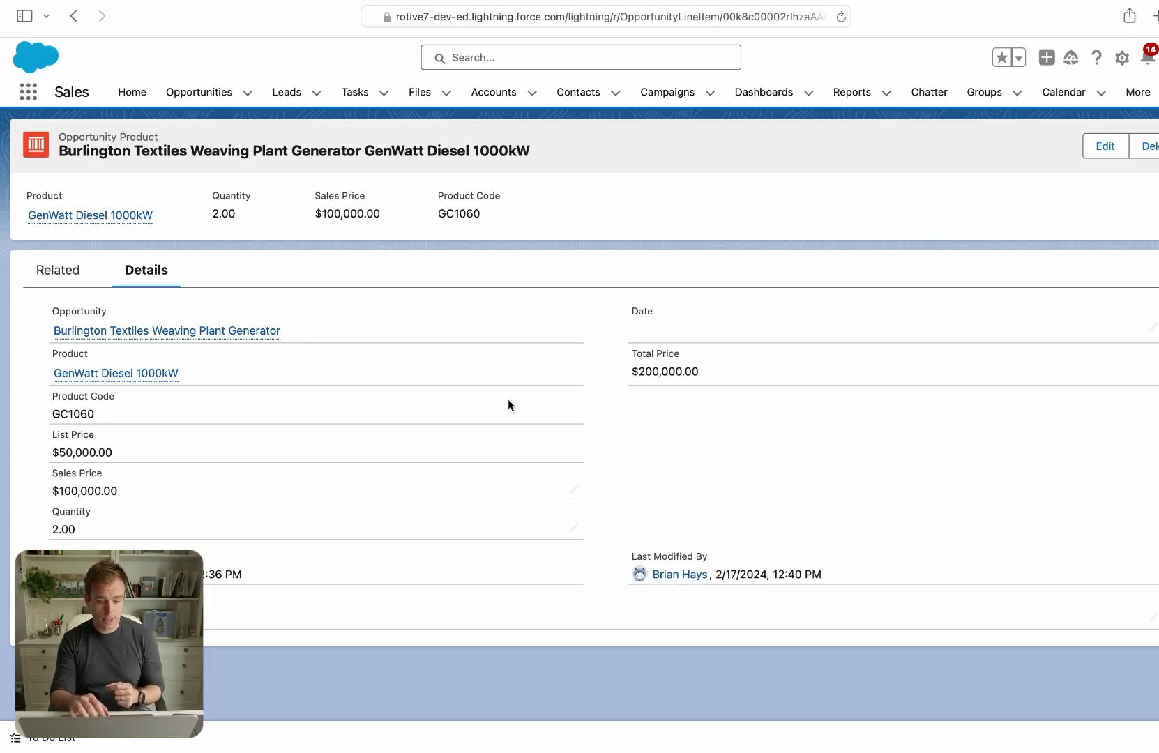
pyautogui.tripleClick(126, 453)
pyautogui.click(42, 499)
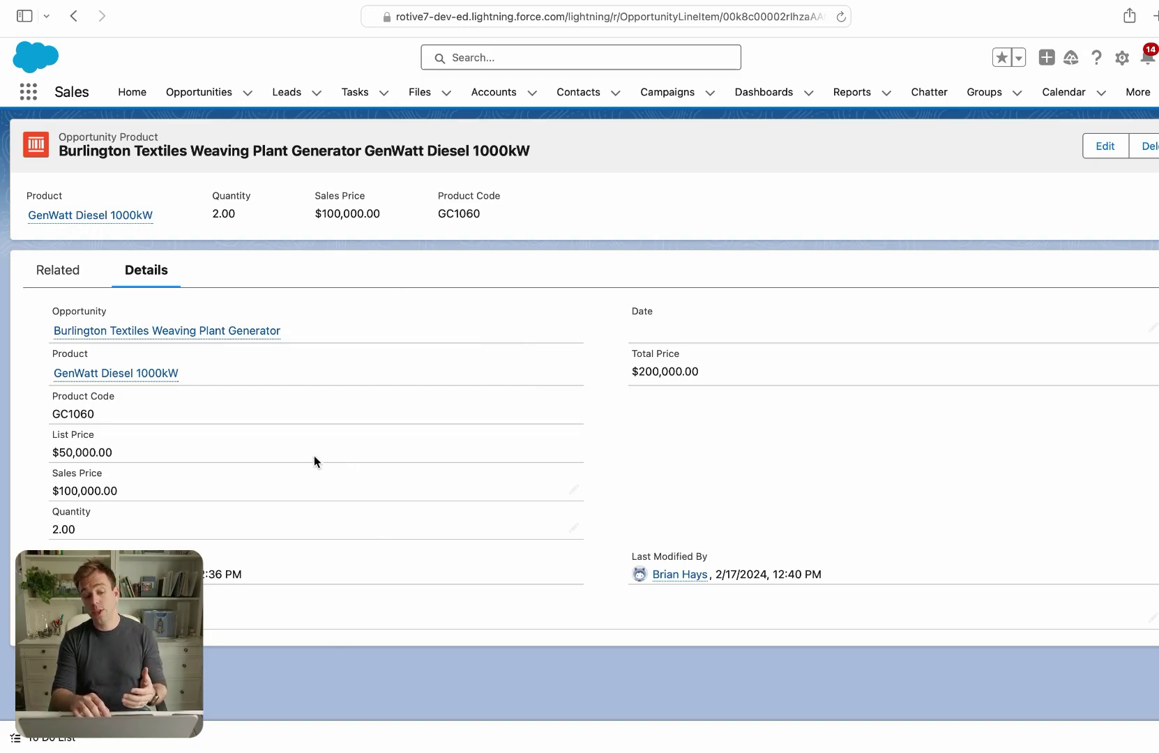
pyautogui.click(205, 339)
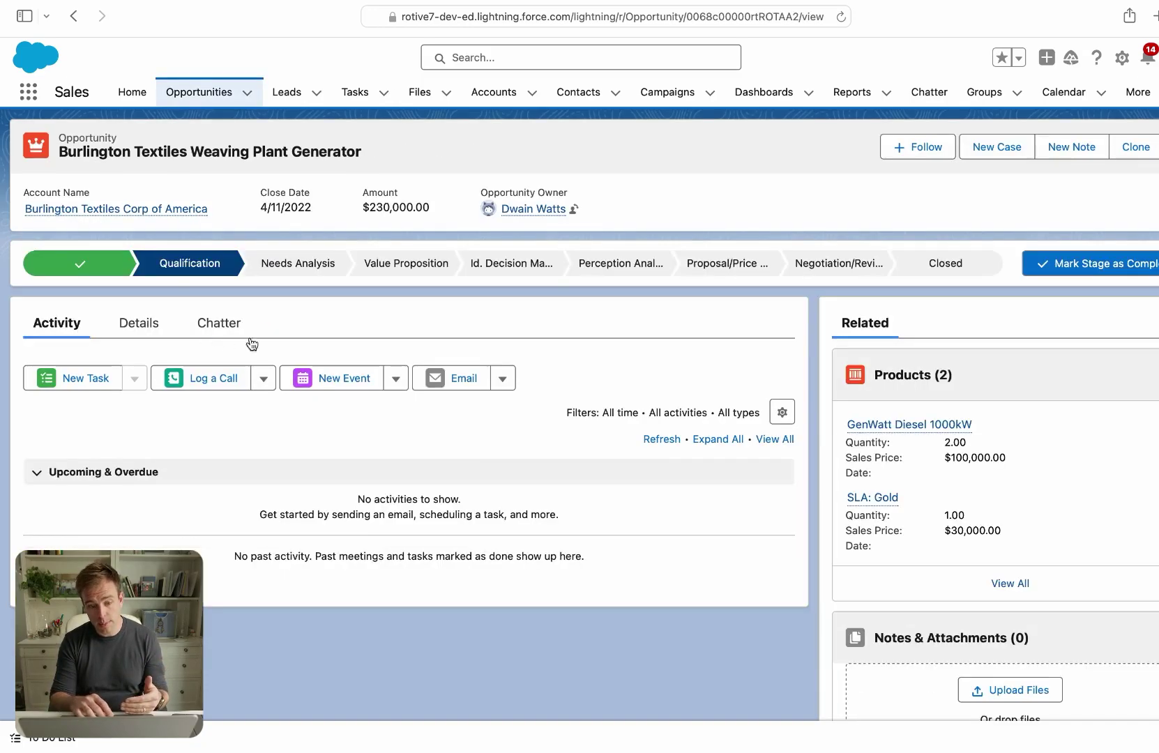
pyautogui.click(138, 324)
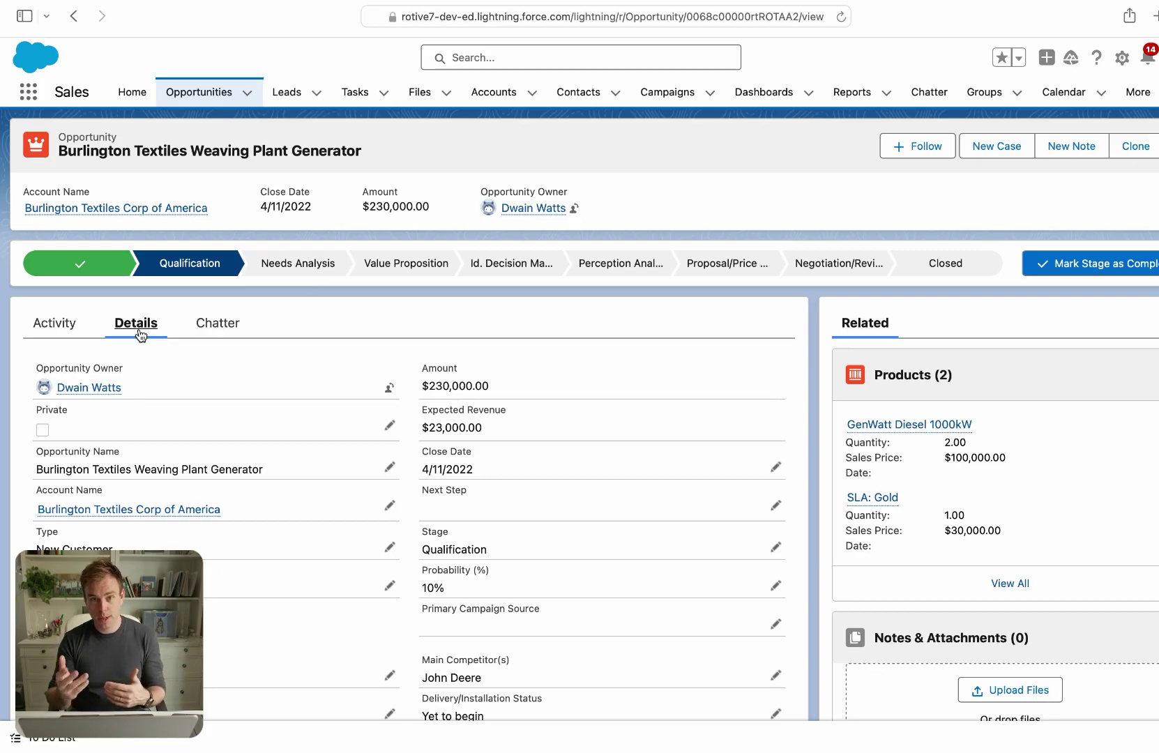
# From the GenWatt Diesel 1000kW line item, edit the Opportunity Product object and start a new custom field of type Formula.
pyautogui.click(918, 425)
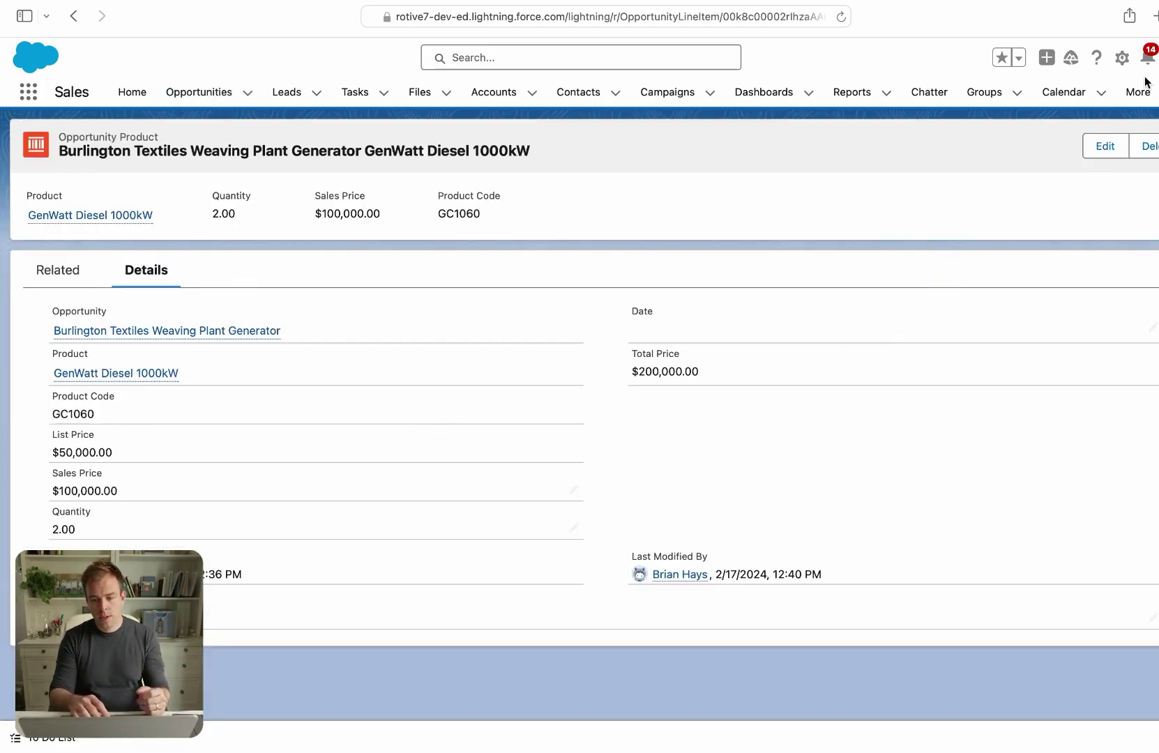
pyautogui.click(1122, 58)
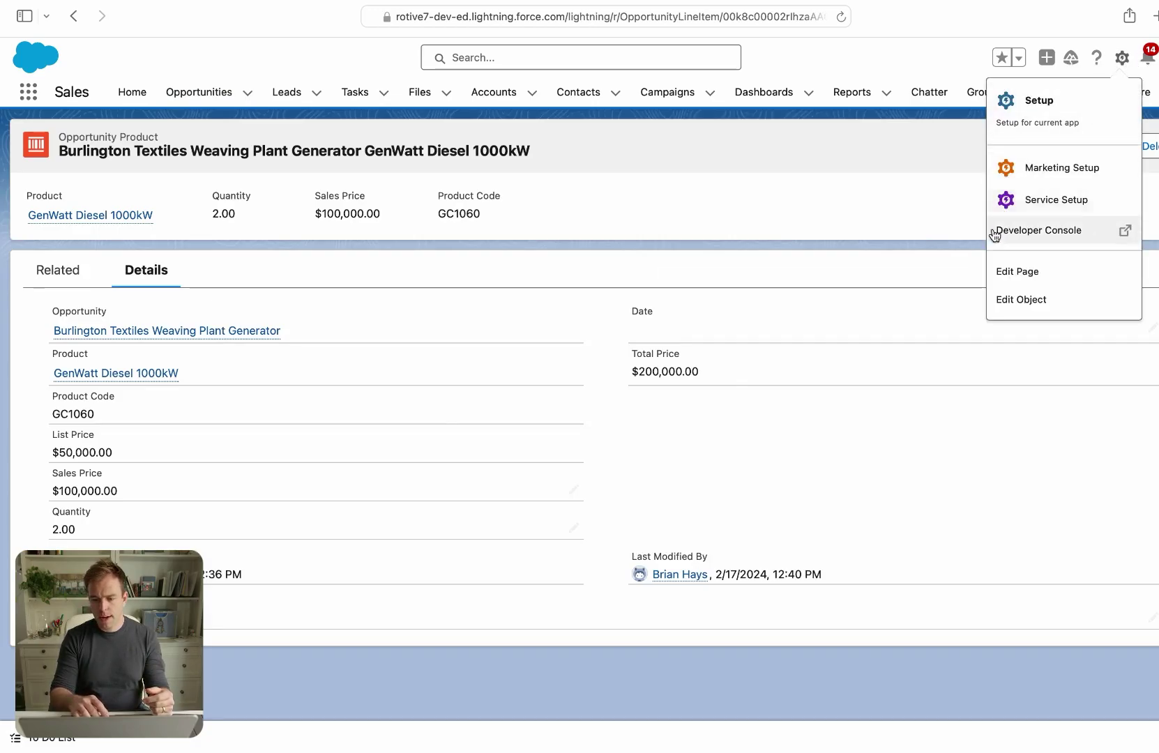
pyautogui.click(1023, 300)
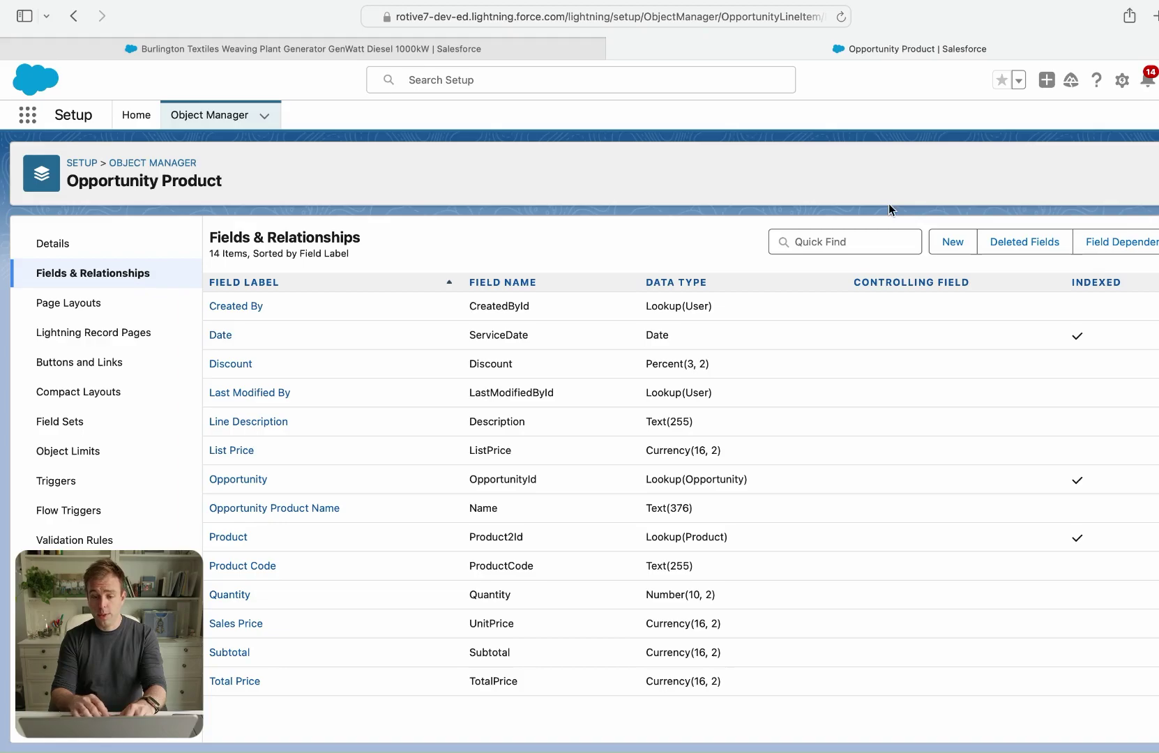
pyautogui.click(953, 241)
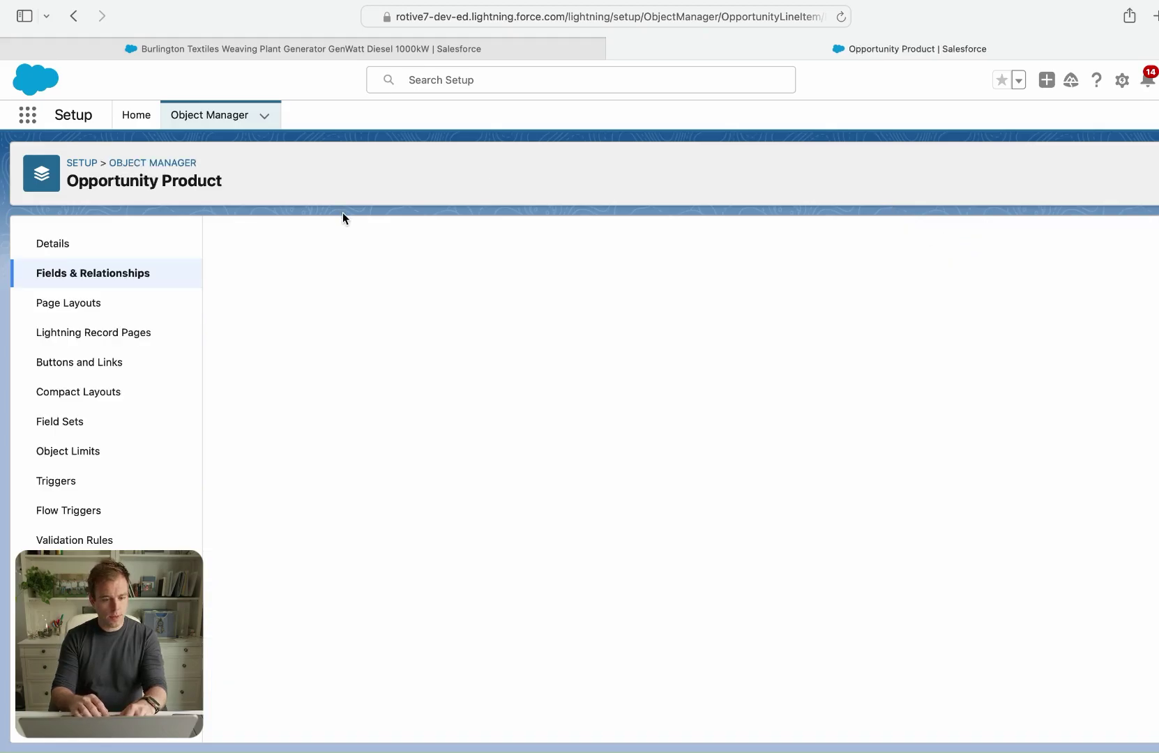
pyautogui.scroll(-2, 343, 212)
pyautogui.click(230, 369)
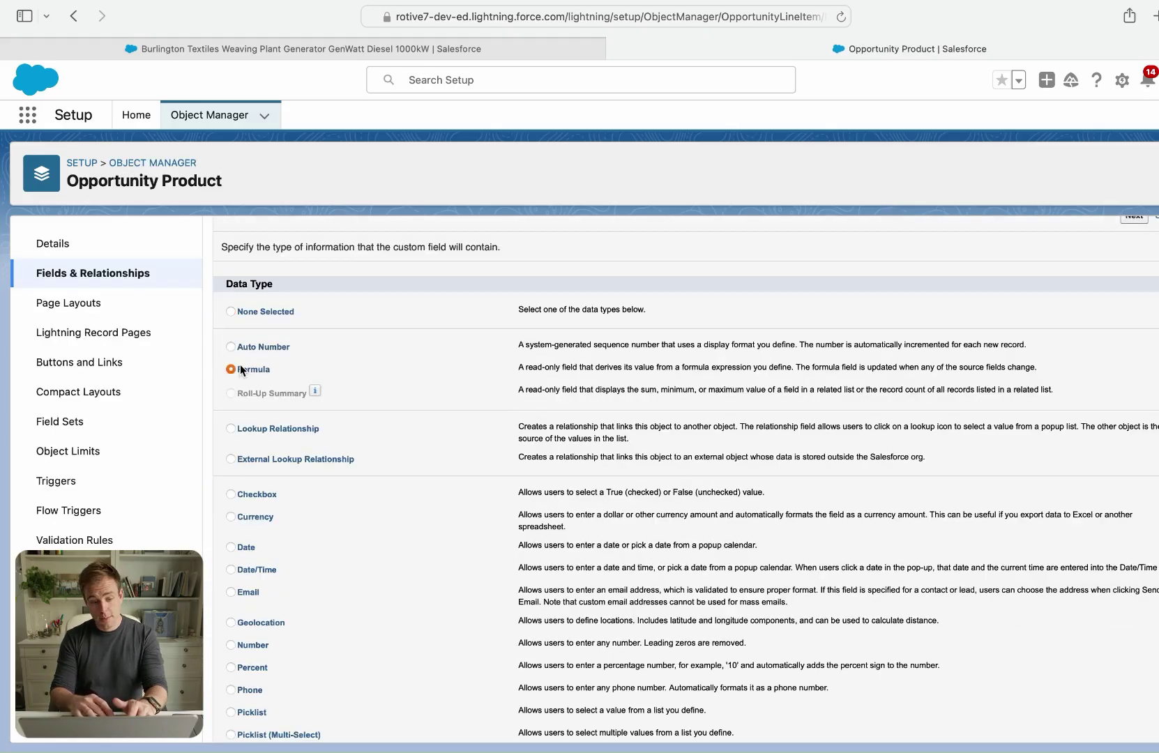
pyautogui.click(1134, 221)
# Label the formula field "List and Sales Price Do Not Match", give it the Checkbox return type, and continue to the formula editor.
pyautogui.click(242, 482)
pyautogui.click(421, 354)
pyautogui.write('List and Sales Price Do Not Match')
pyautogui.click(544, 334)
pyautogui.scroll(-1, 544, 334)
pyautogui.press('Return')
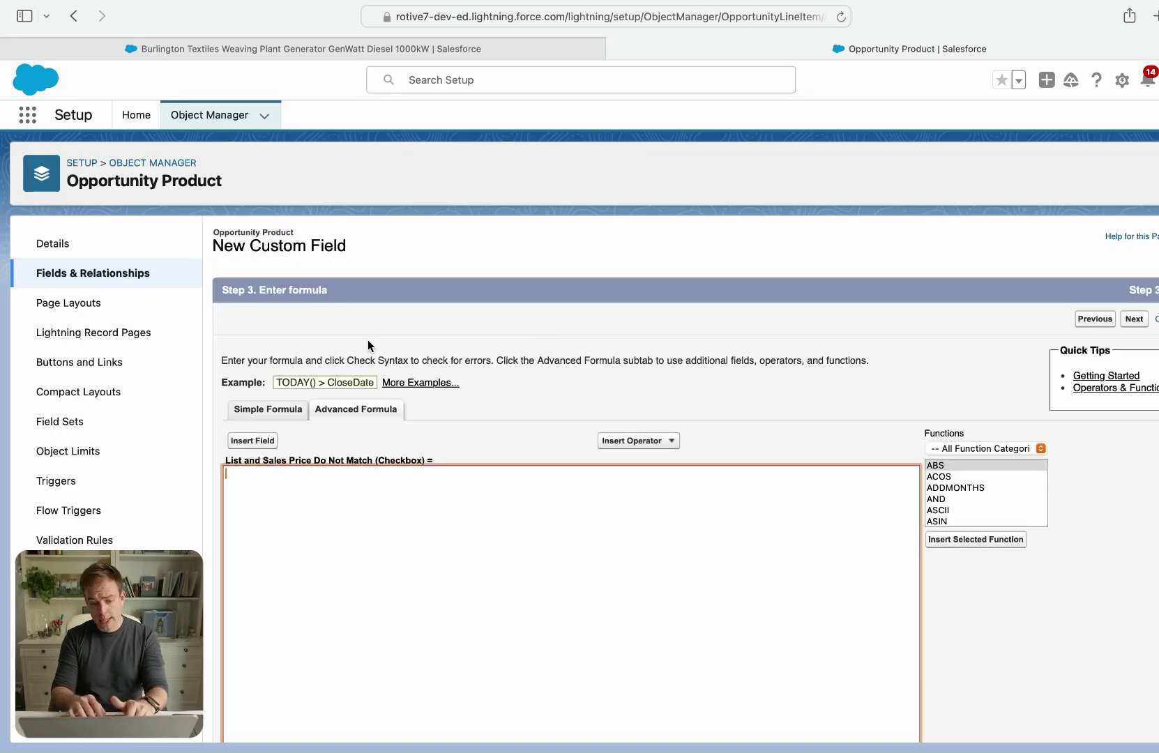
# Insert the Opportunity Product's Sales Price field (UnitPrice) into the formula.
pyautogui.click(254, 441)
pyautogui.click(545, 454)
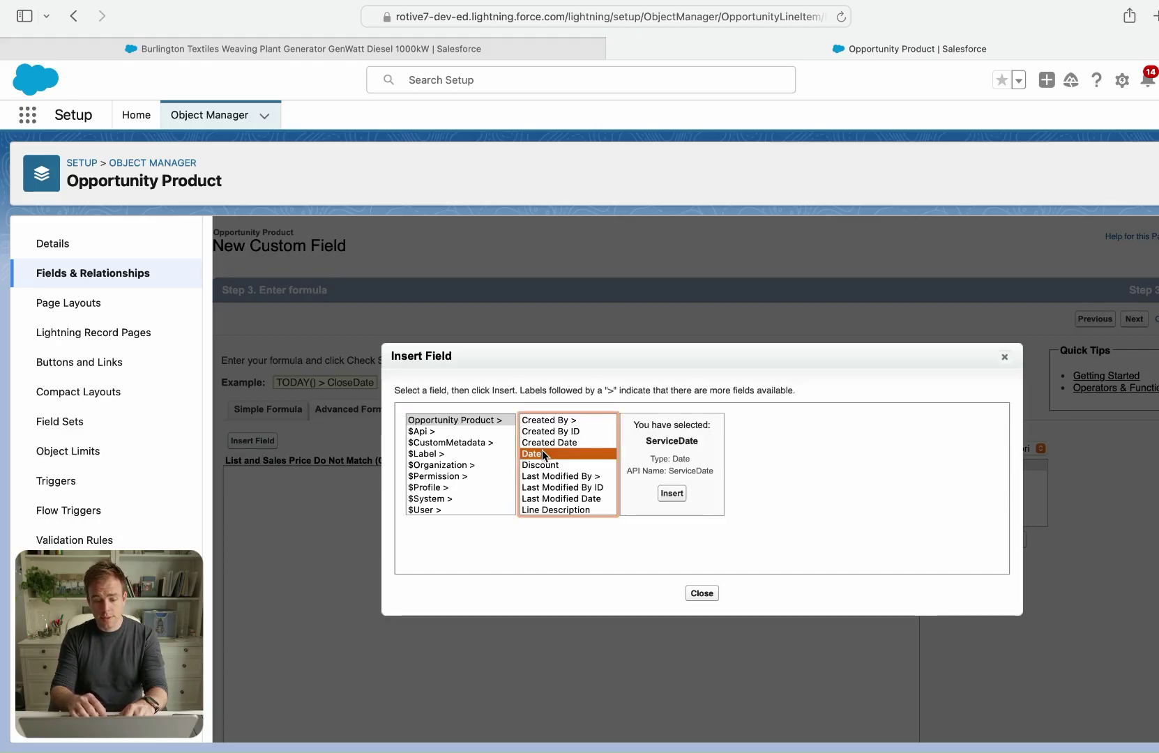
pyautogui.scroll(-2, 544, 454)
pyautogui.click(555, 510)
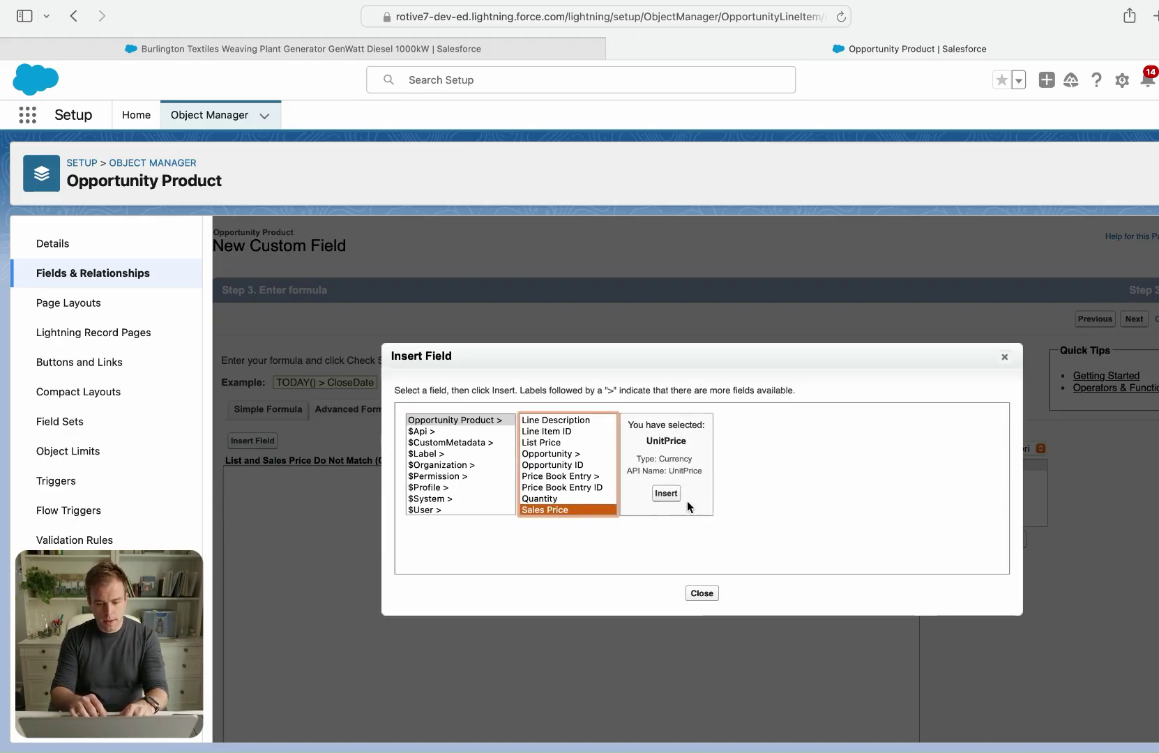
pyautogui.click(666, 493)
# Insert the Opportunity Product's List Price field after UnitPrice in the formula.
pyautogui.click(265, 440)
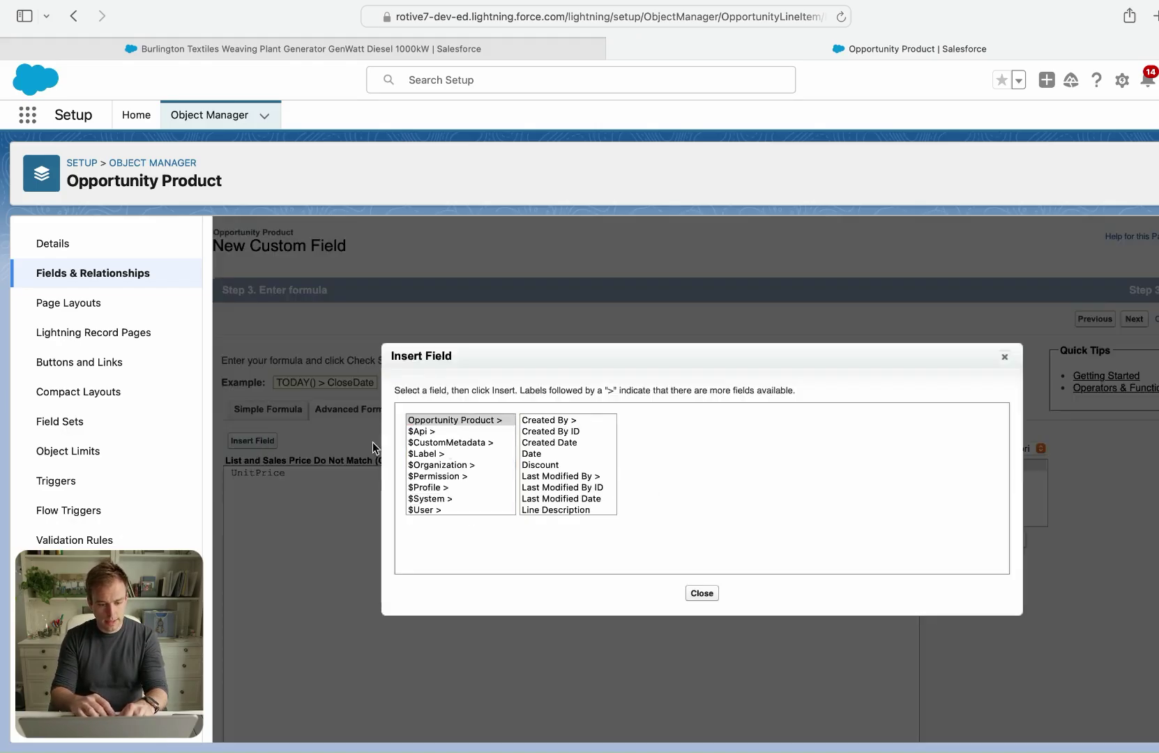
pyautogui.click(550, 465)
pyautogui.press('Down')
pyautogui.press('Down')
pyautogui.press('Down')
pyautogui.press('Down')
pyautogui.press('Down')
pyautogui.press('Down')
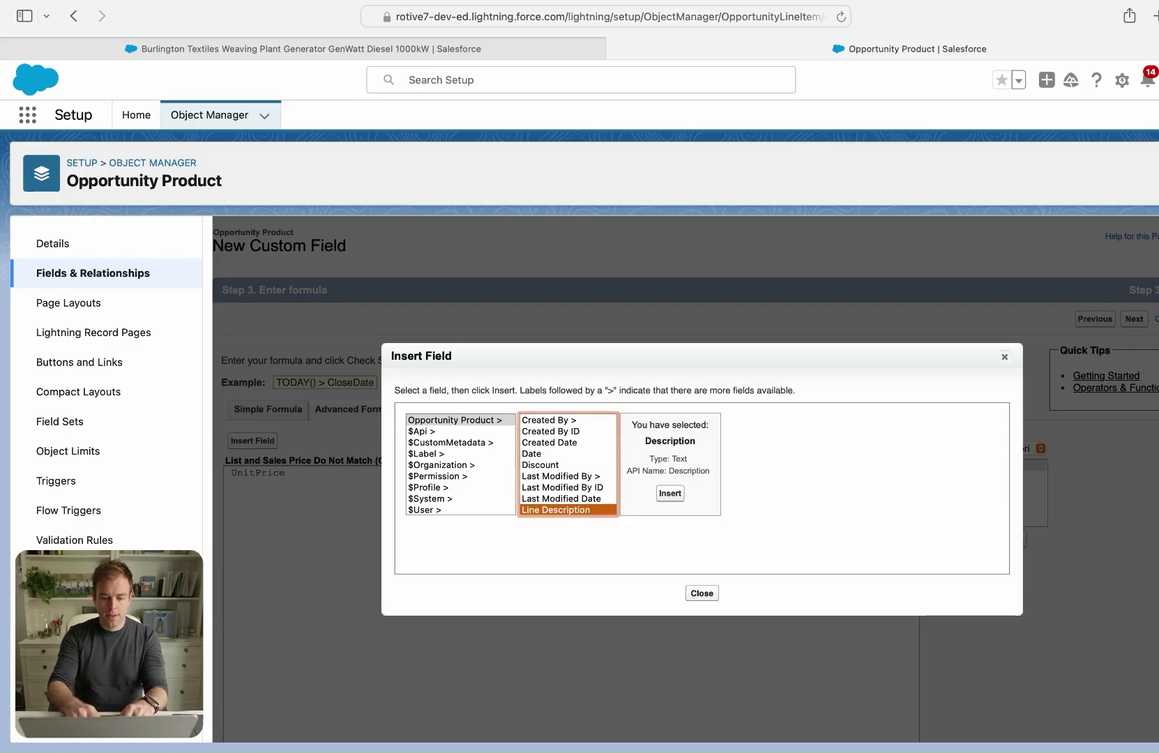
pyautogui.click(667, 493)
# Insert the Not Equal operator (<>) between UnitPrice and ListPrice in the formula.
pyautogui.click(291, 474)
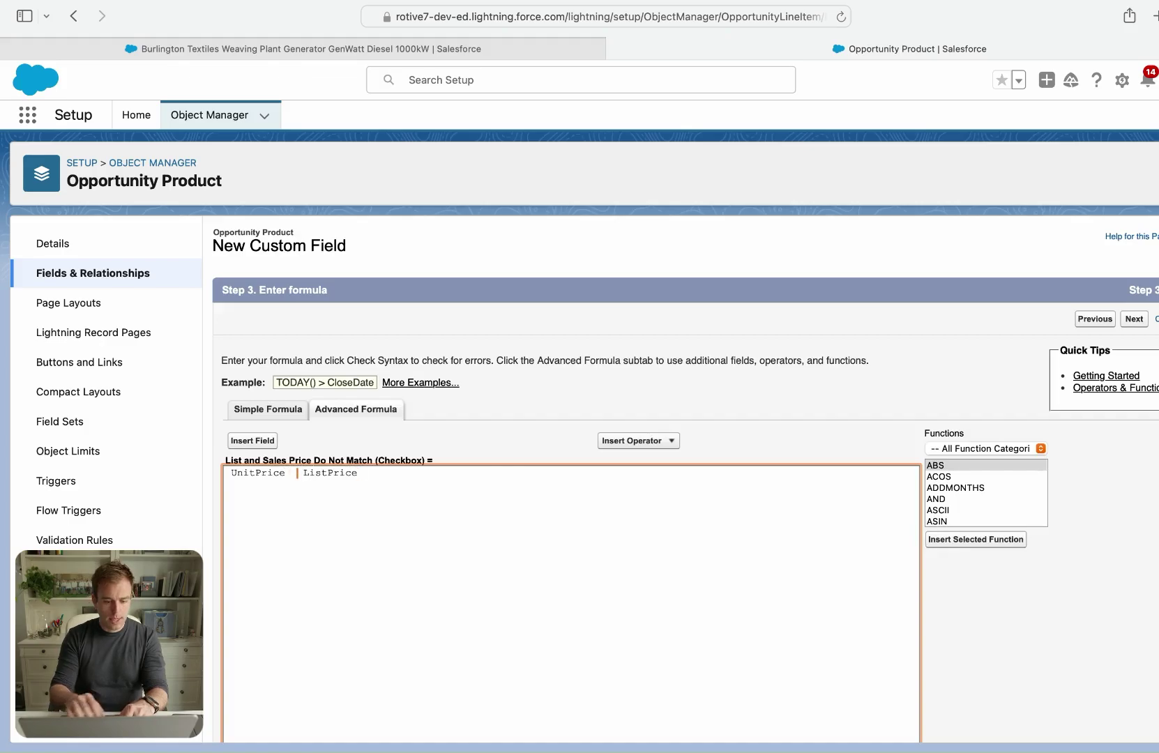
pyautogui.click(668, 442)
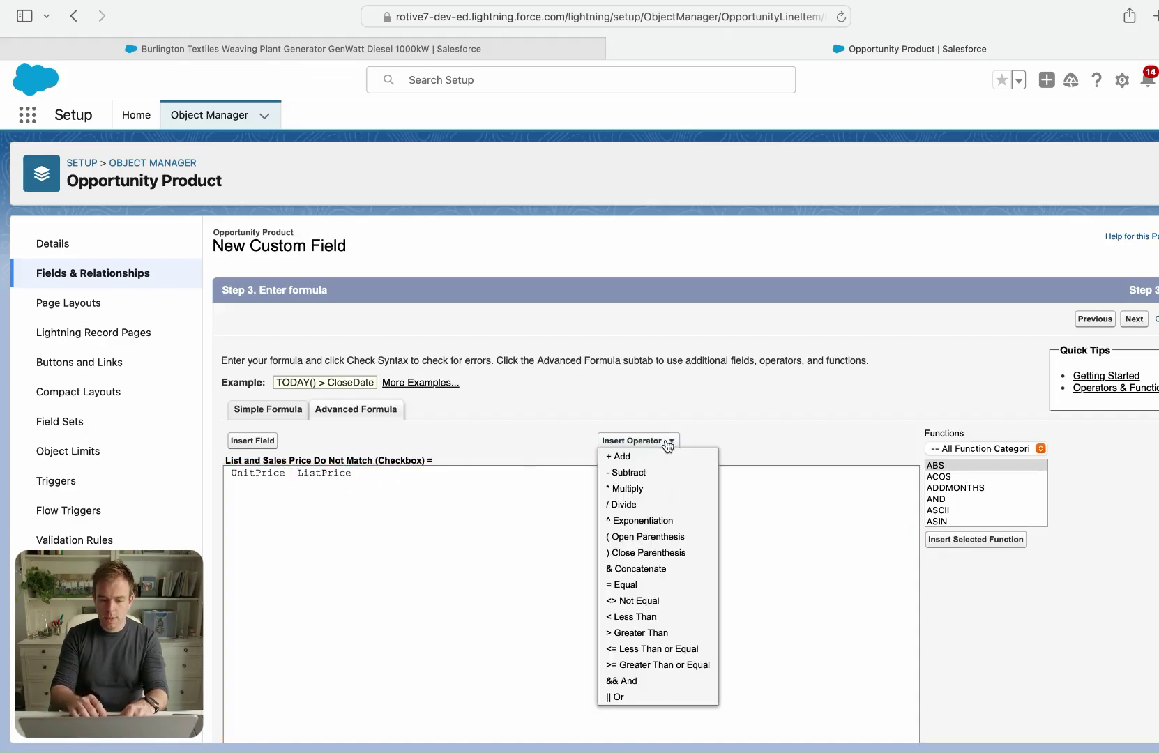
pyautogui.click(665, 603)
pyautogui.click(543, 571)
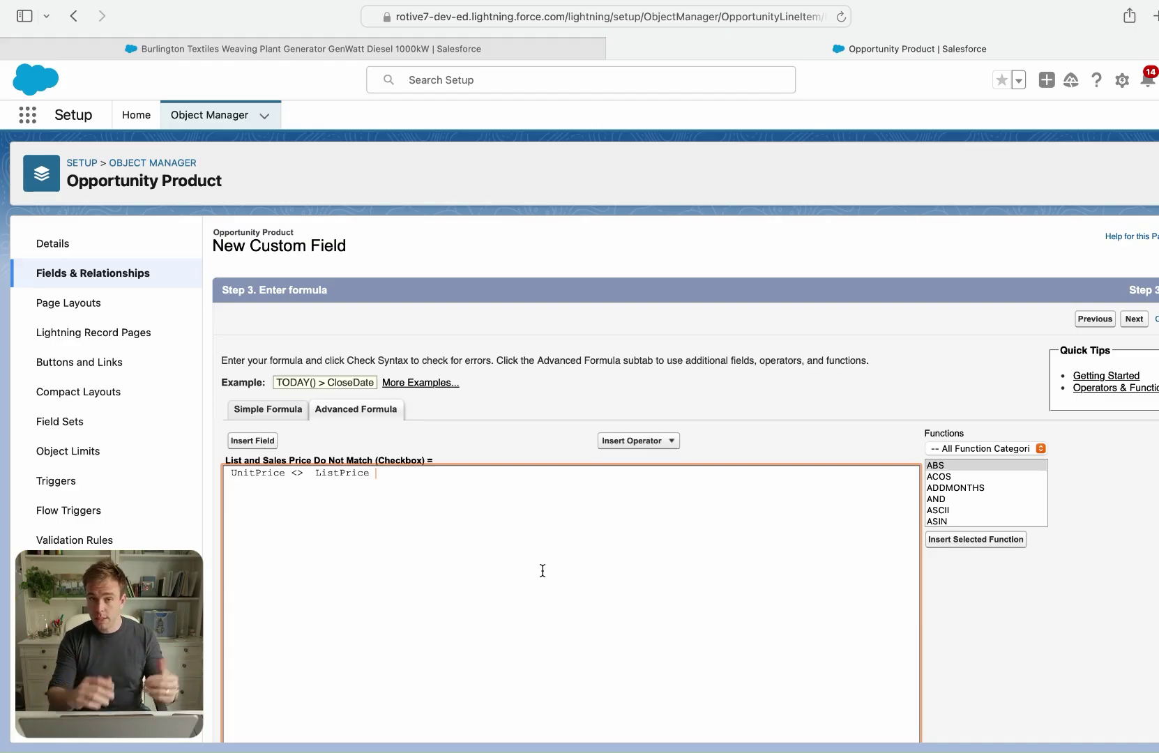
# Check the formula's syntax and finish creating the field with blank fields treated as blanks.
pyautogui.scroll(-5, 577, 604)
pyautogui.click(276, 511)
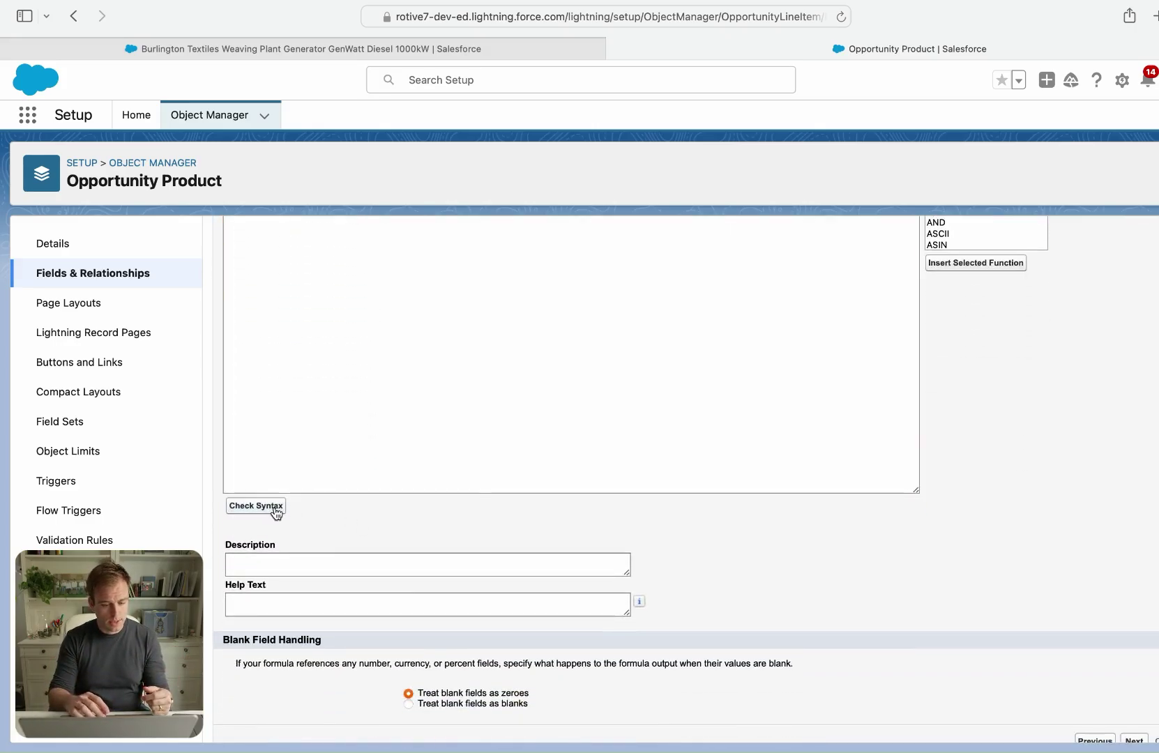
pyautogui.scroll(-5, 621, 474)
pyautogui.click(485, 687)
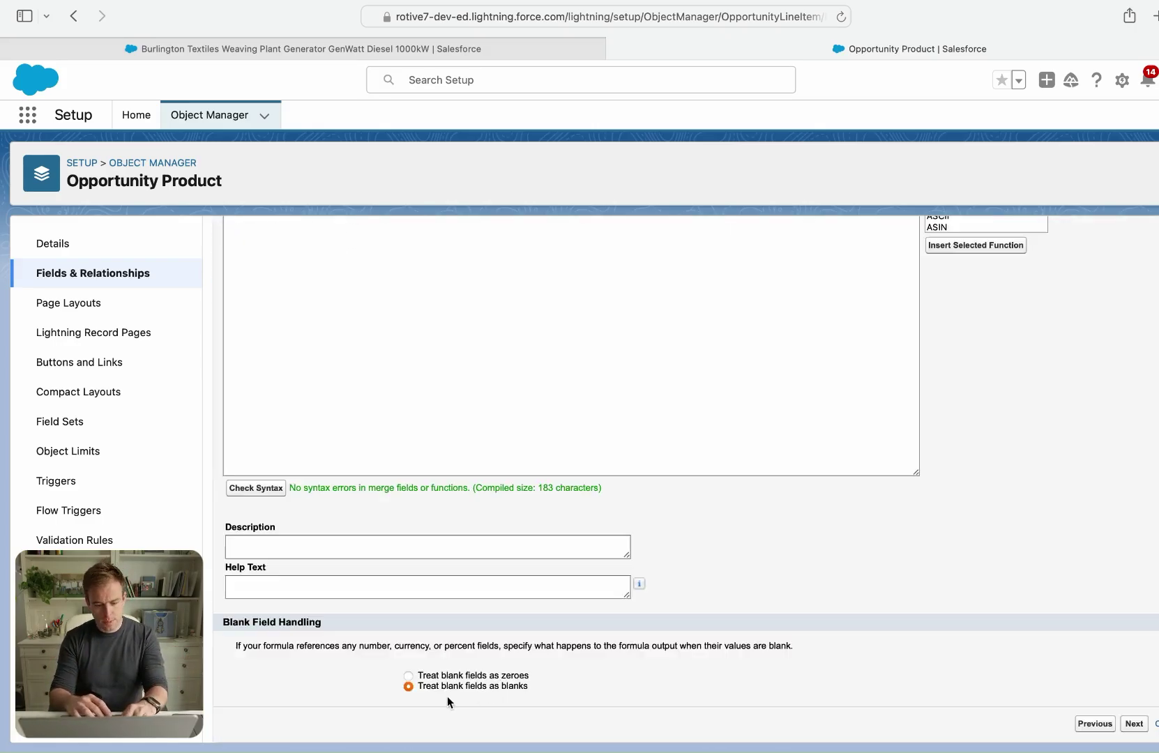
pyautogui.click(1135, 724)
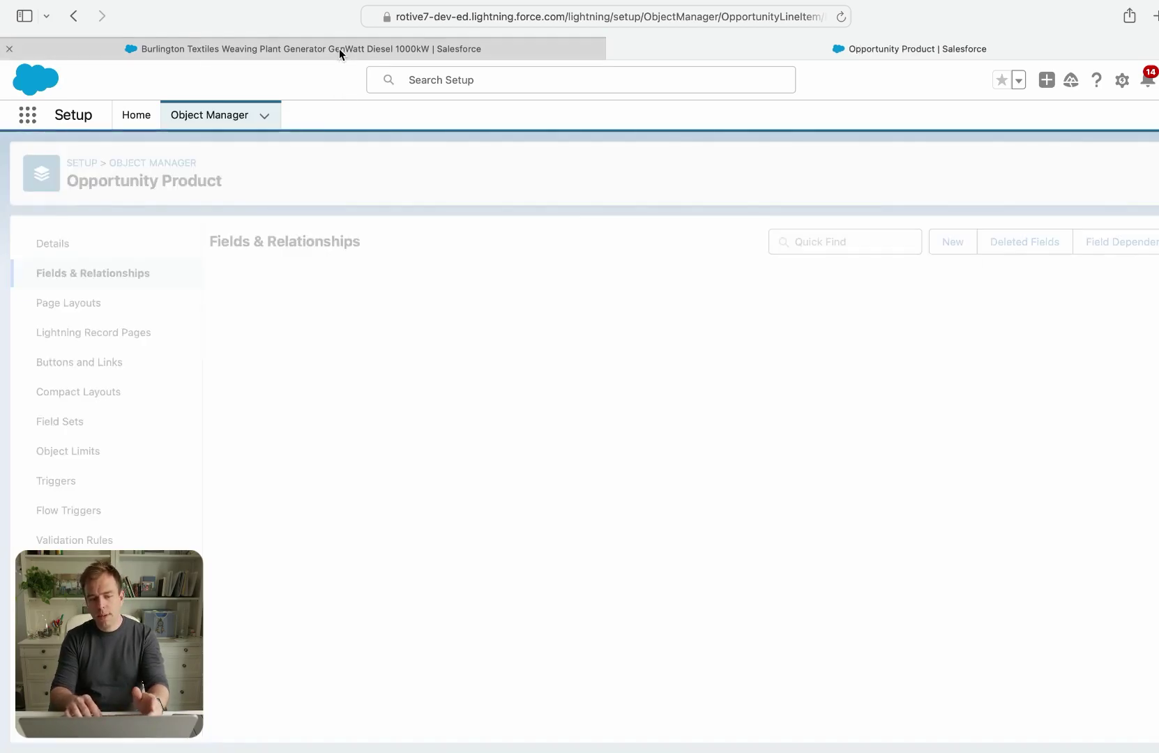
# Check the List and Sales Price Do Not Match checkbox on the GenWatt Diesel 1000kW line item and return to its opportunity.
pyautogui.click(339, 48)
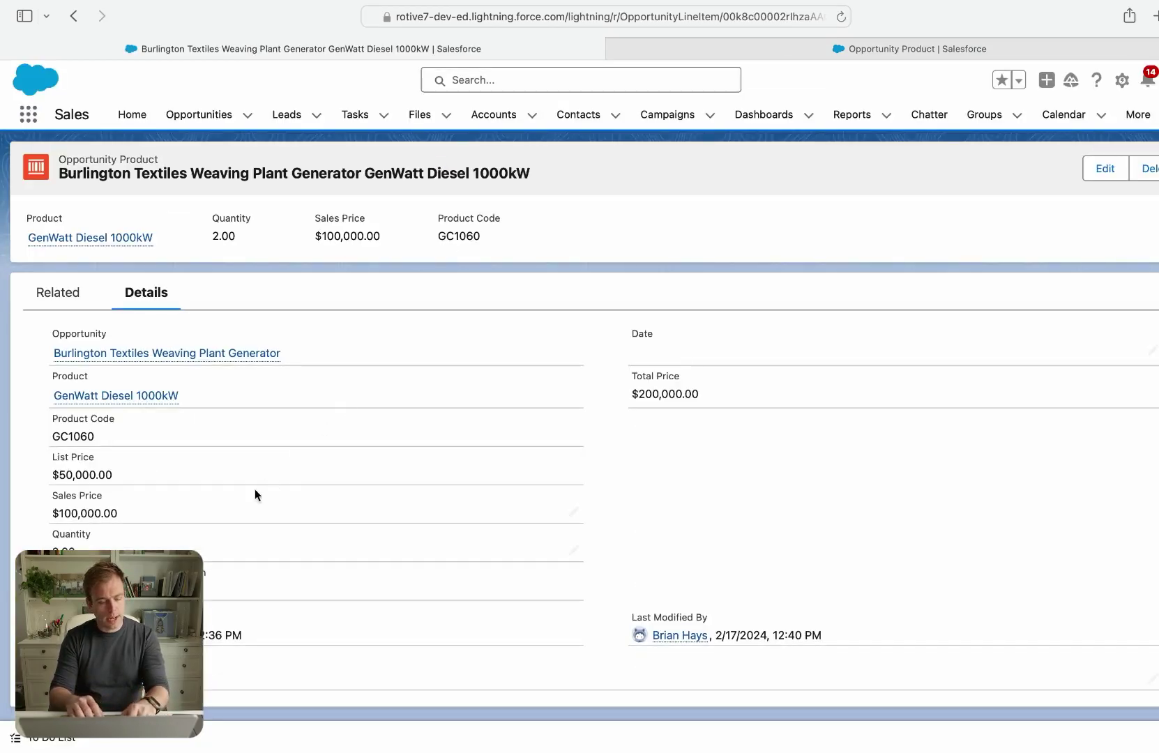
pyautogui.moveTo(49, 575); pyautogui.dragTo(19, 623)
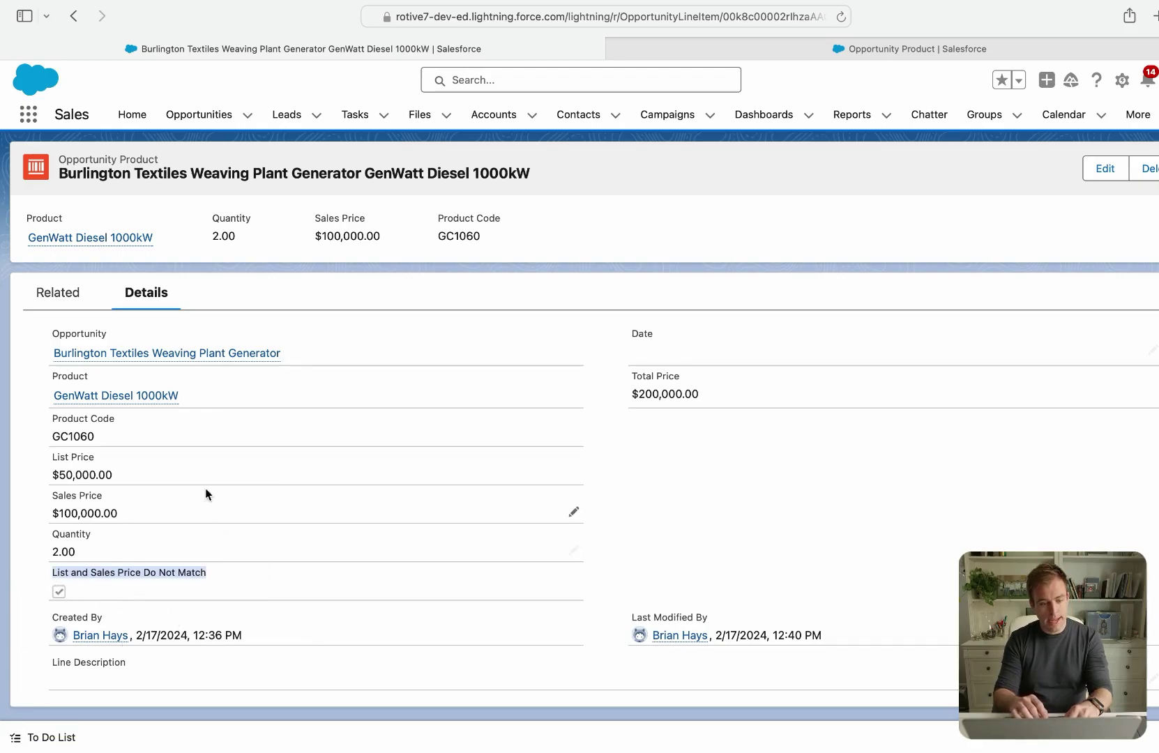
pyautogui.click(185, 354)
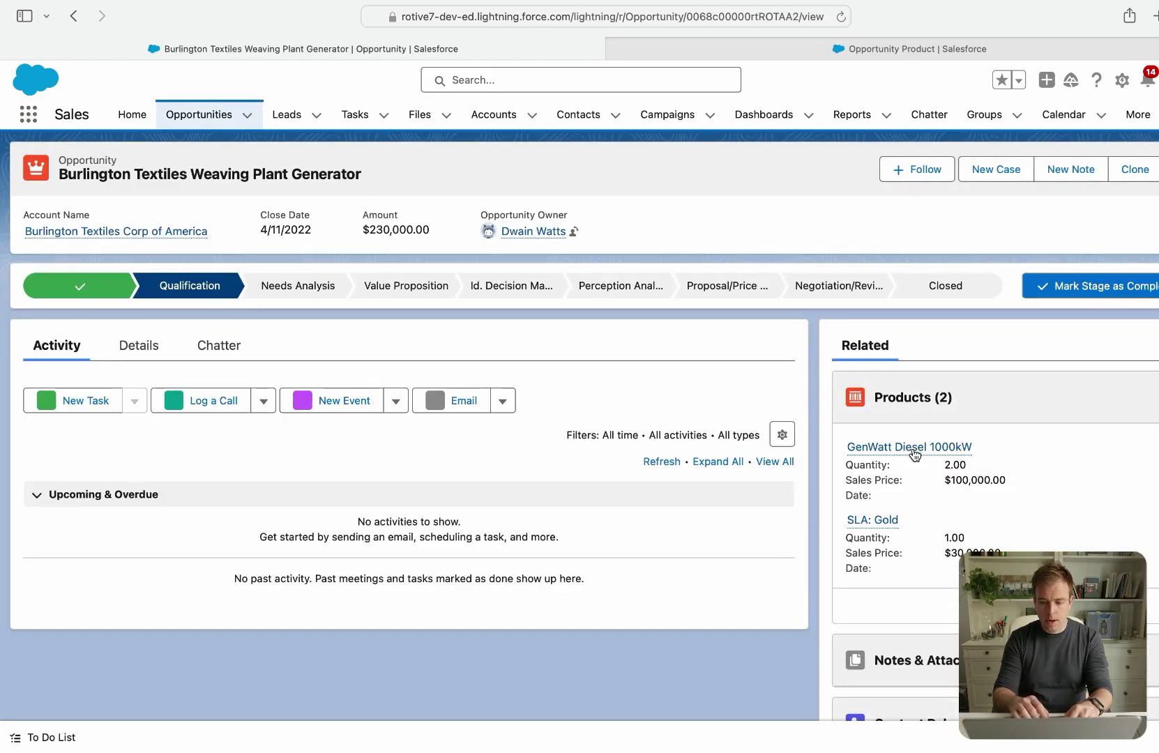
# Compare the SLA: Gold line item's prices with its List and Sales Price Do Not Match checkbox, and return to the opportunity.
pyautogui.click(877, 520)
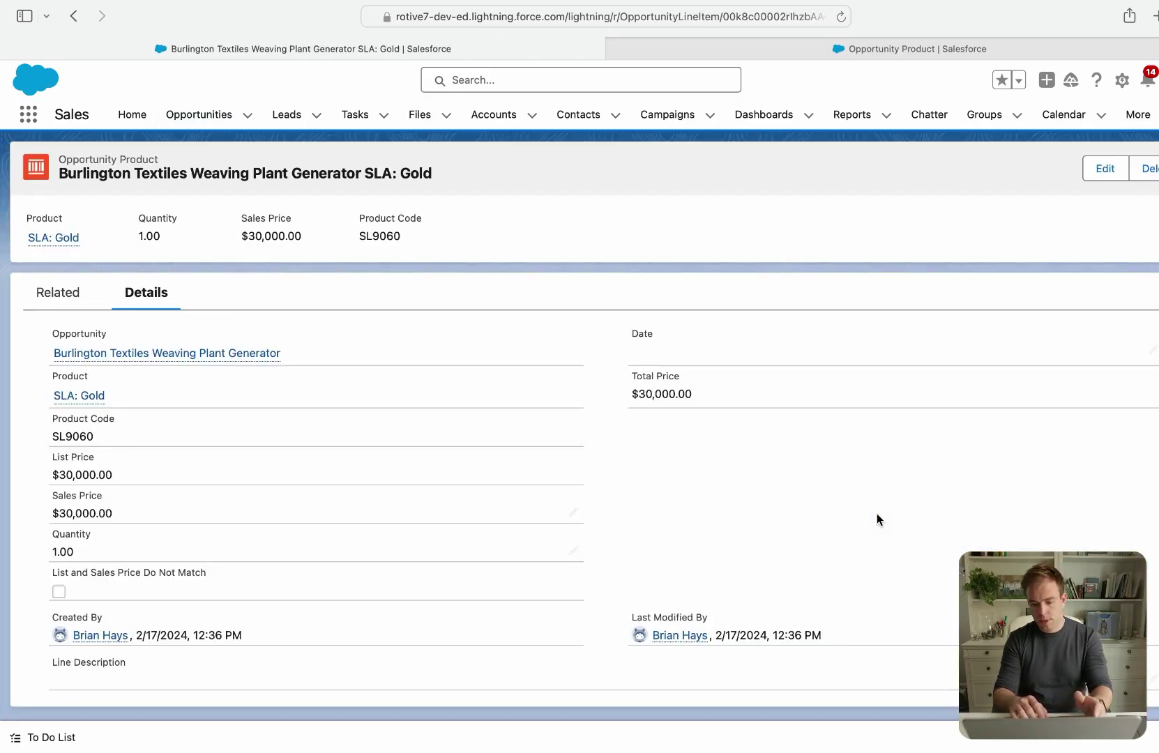
pyautogui.moveTo(72, 475); pyautogui.dragTo(93, 475)
pyautogui.moveTo(50, 514); pyautogui.dragTo(113, 514)
pyautogui.moveTo(52, 573); pyautogui.dragTo(220, 577)
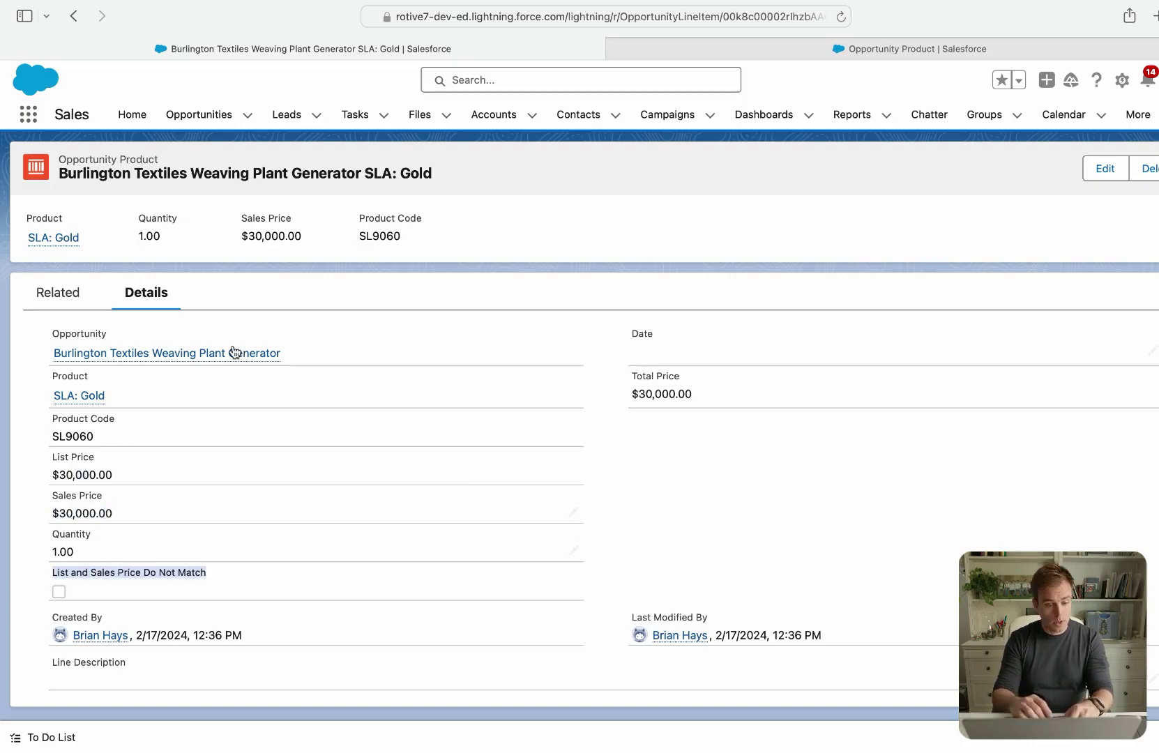
pyautogui.click(223, 581)
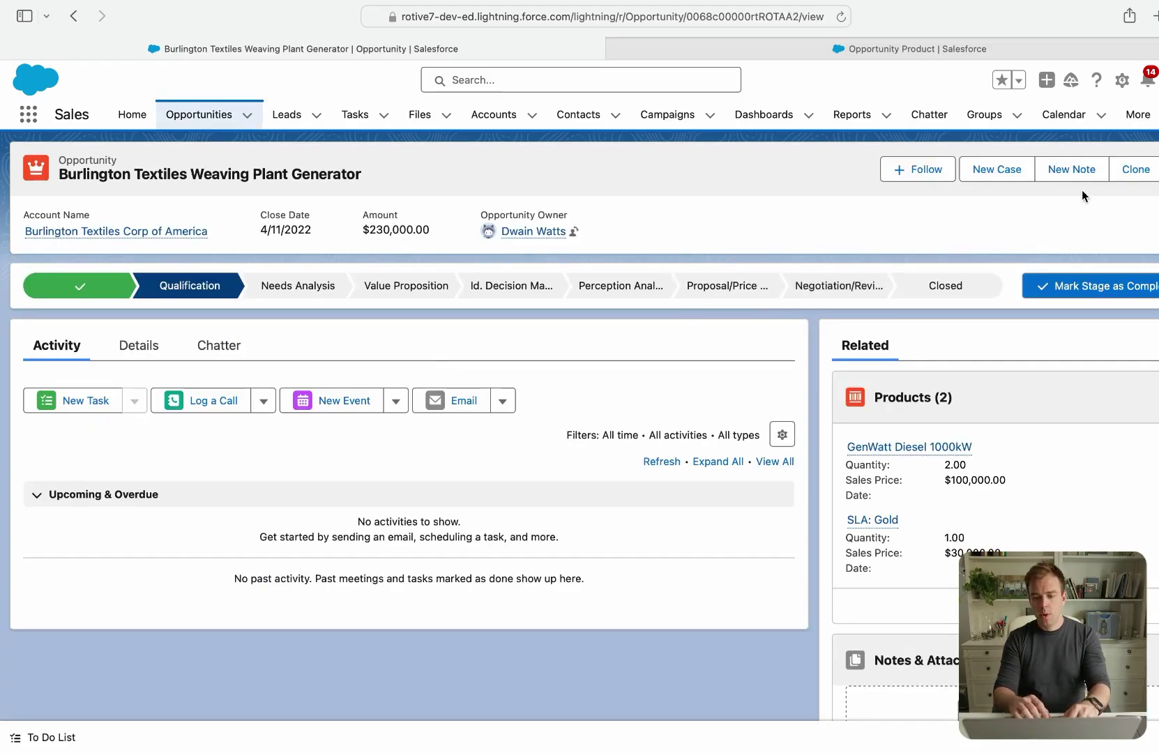
# Edit the Opportunity object and start a new custom field of type Roll-Up Summary.
pyautogui.click(1119, 81)
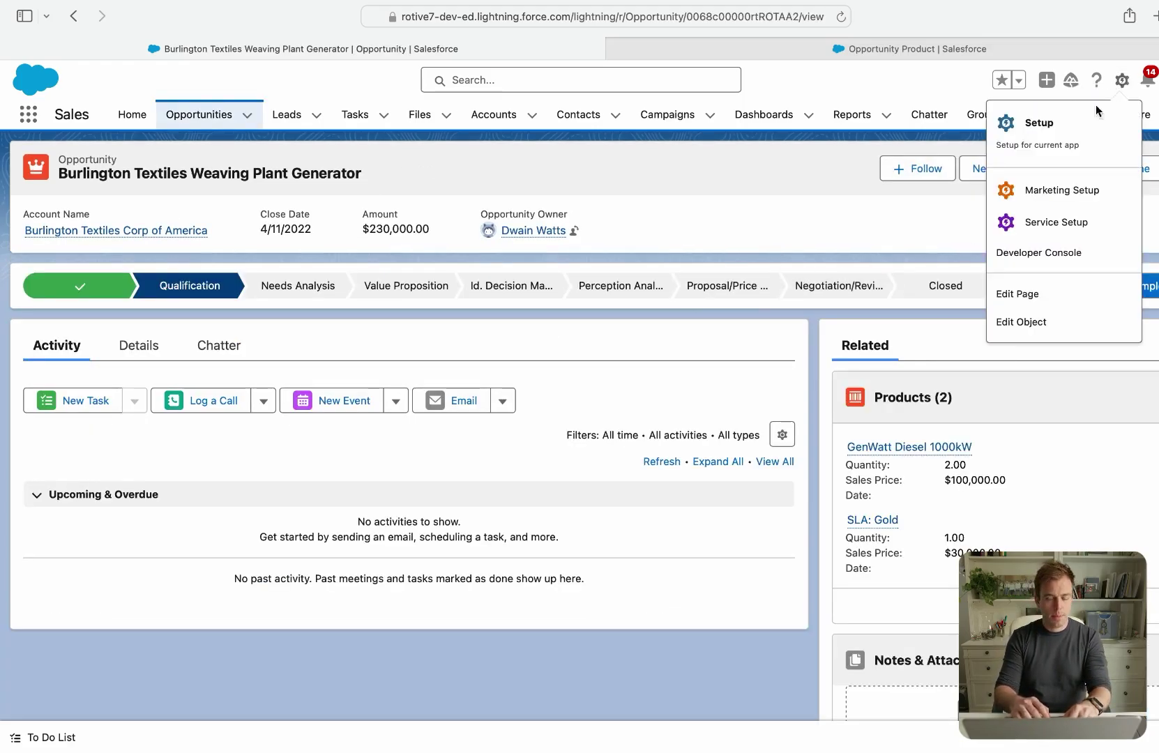
pyautogui.click(1021, 324)
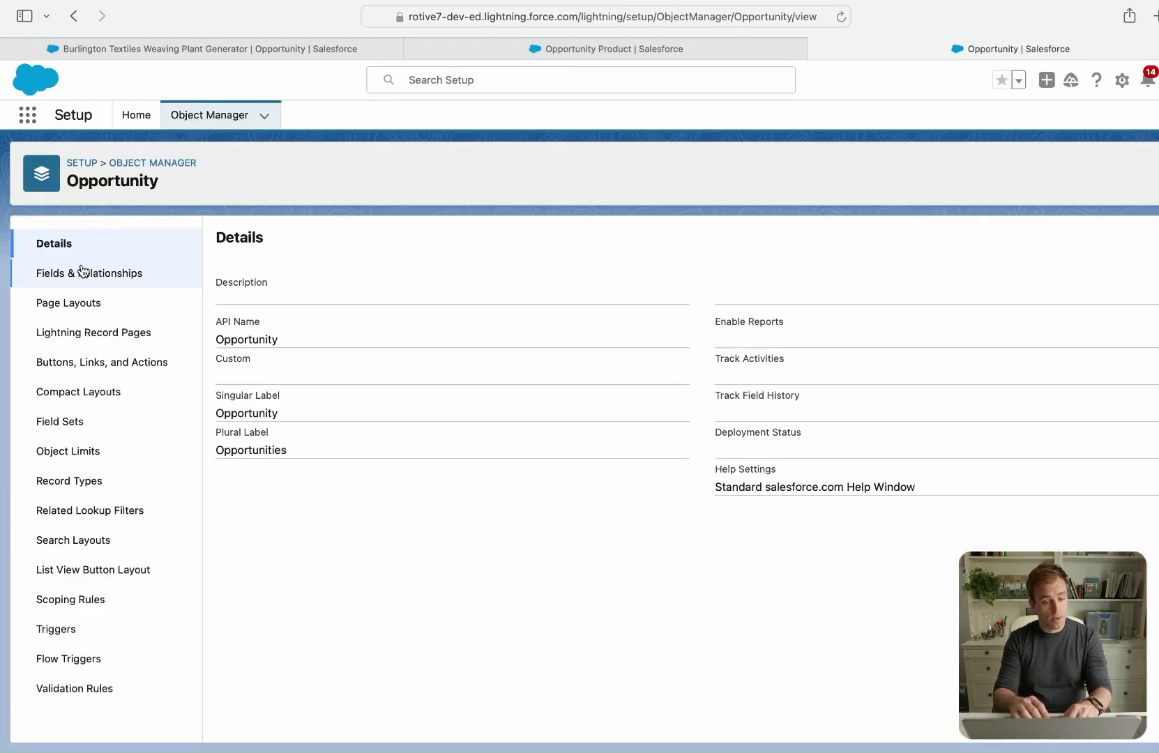
pyautogui.click(82, 273)
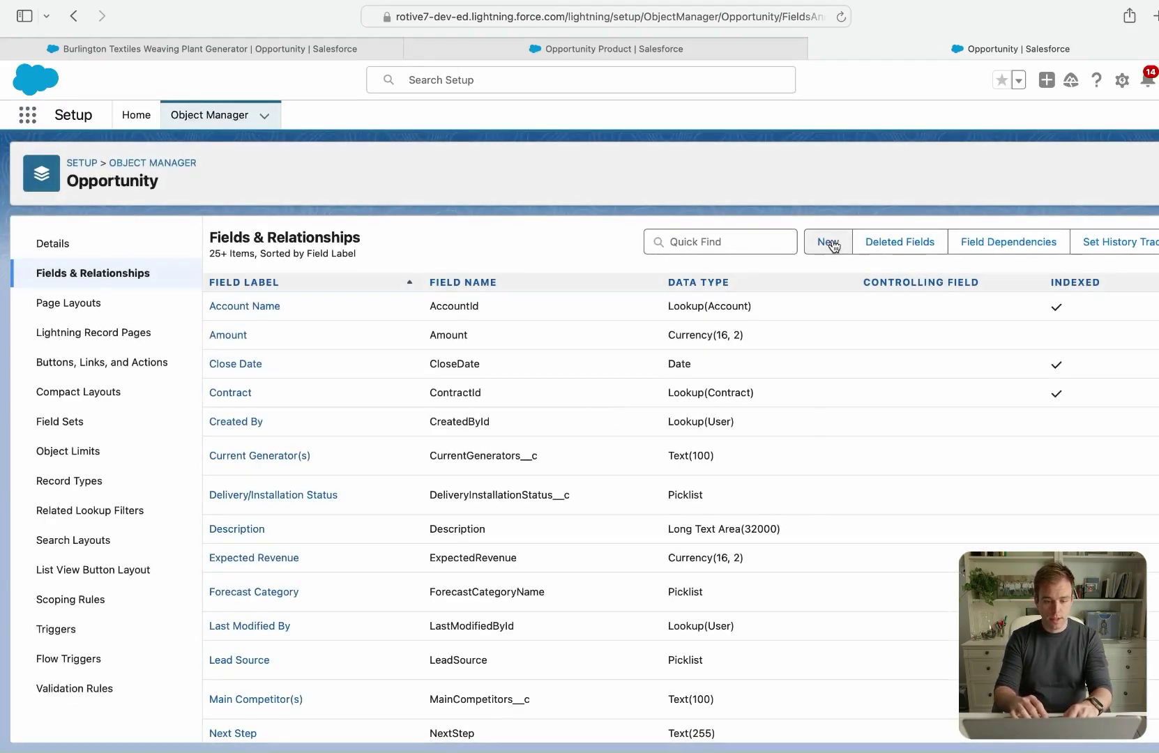
pyautogui.click(829, 242)
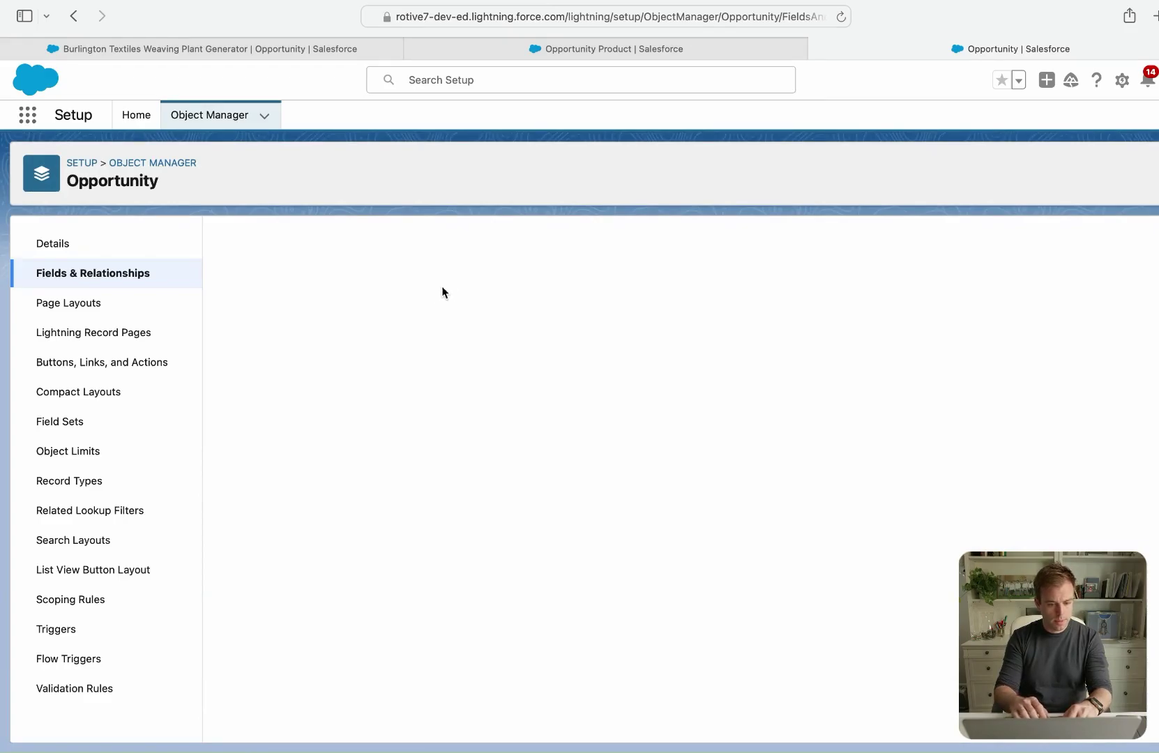
pyautogui.click(264, 495)
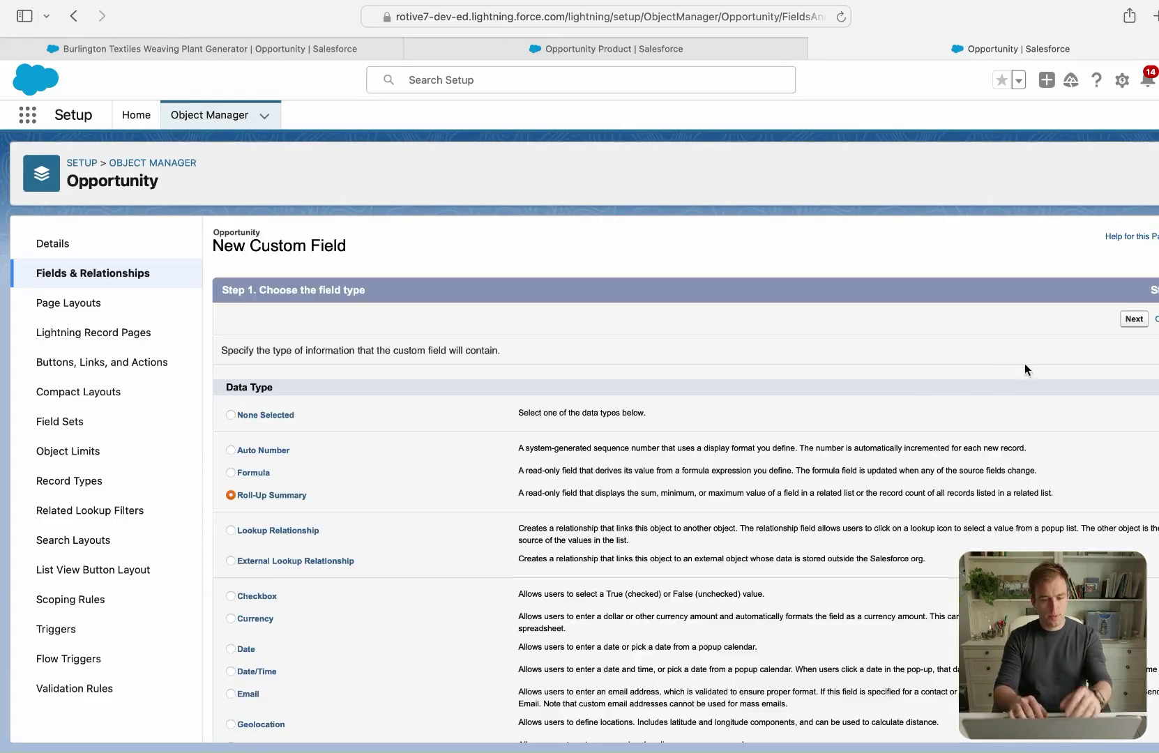
pyautogui.click(1134, 319)
# Label the roll-up summary field "Line Items Price Mismatch" and continue to the summary calculation.
pyautogui.write('Line')
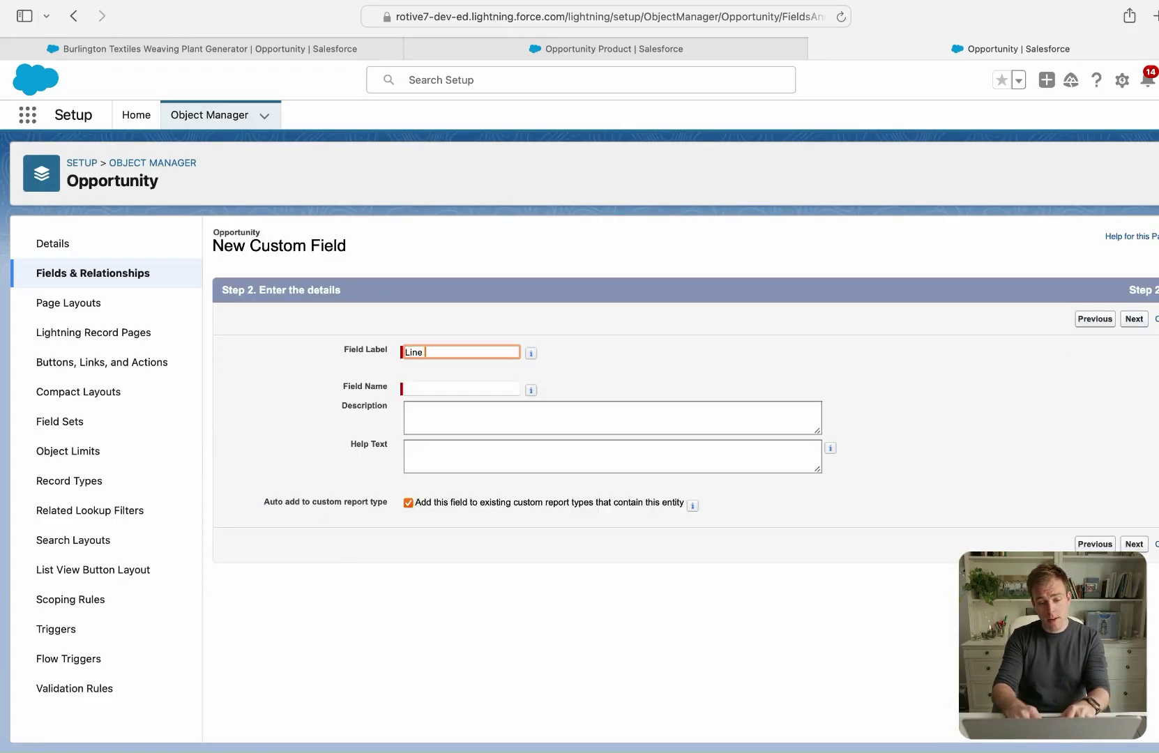
pyautogui.write(' Items Price Mi')
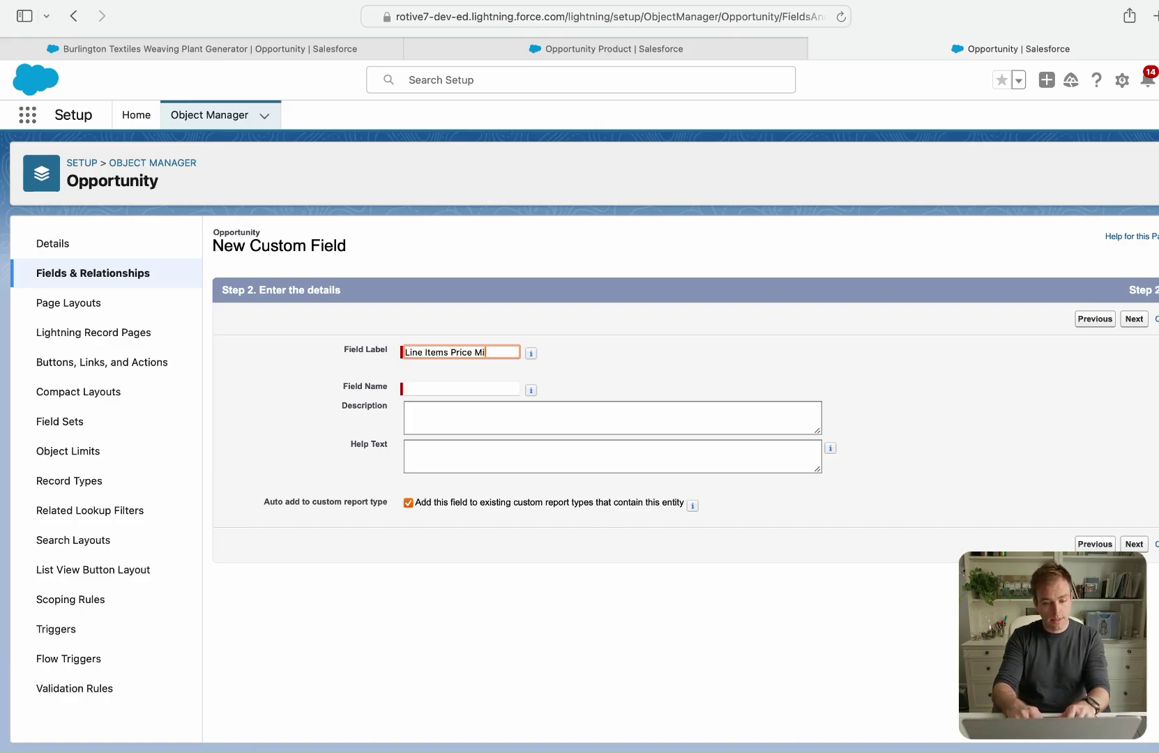
pyautogui.write('smatch')
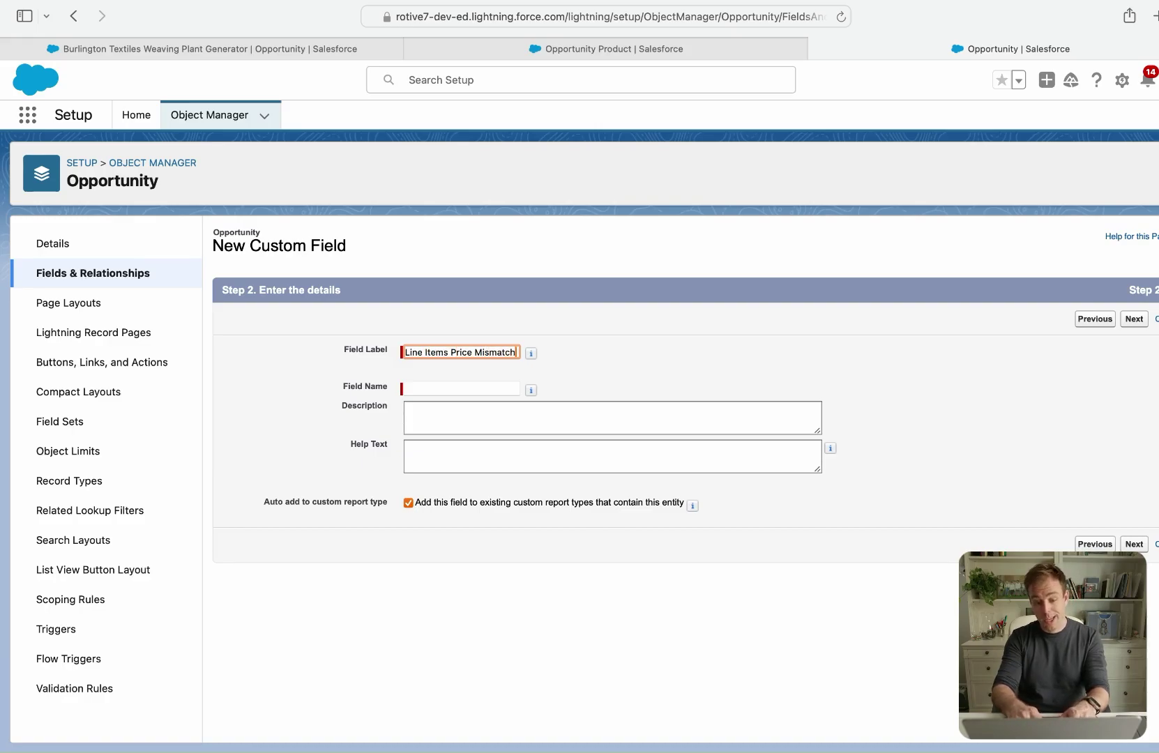
pyautogui.press('Tab')
pyautogui.click(1134, 544)
# Set the roll-up to summarize Opportunity Product records using the COUNT type.
pyautogui.click(477, 404)
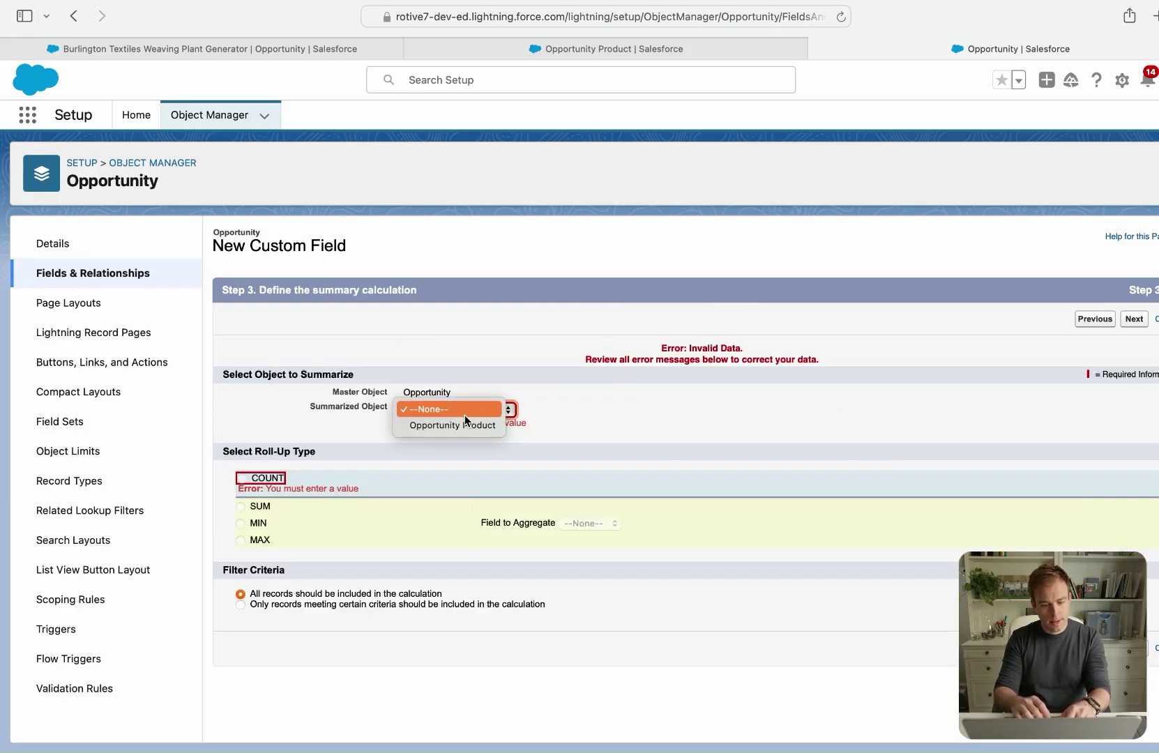
pyautogui.click(461, 425)
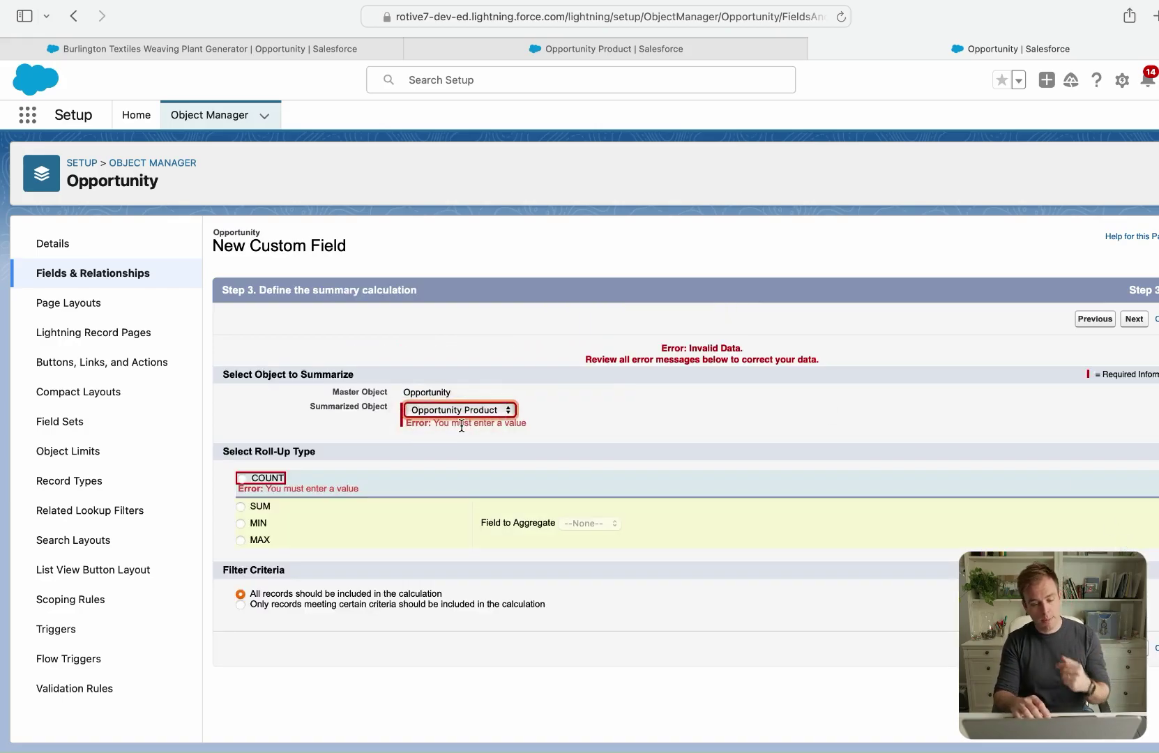
pyautogui.click(249, 480)
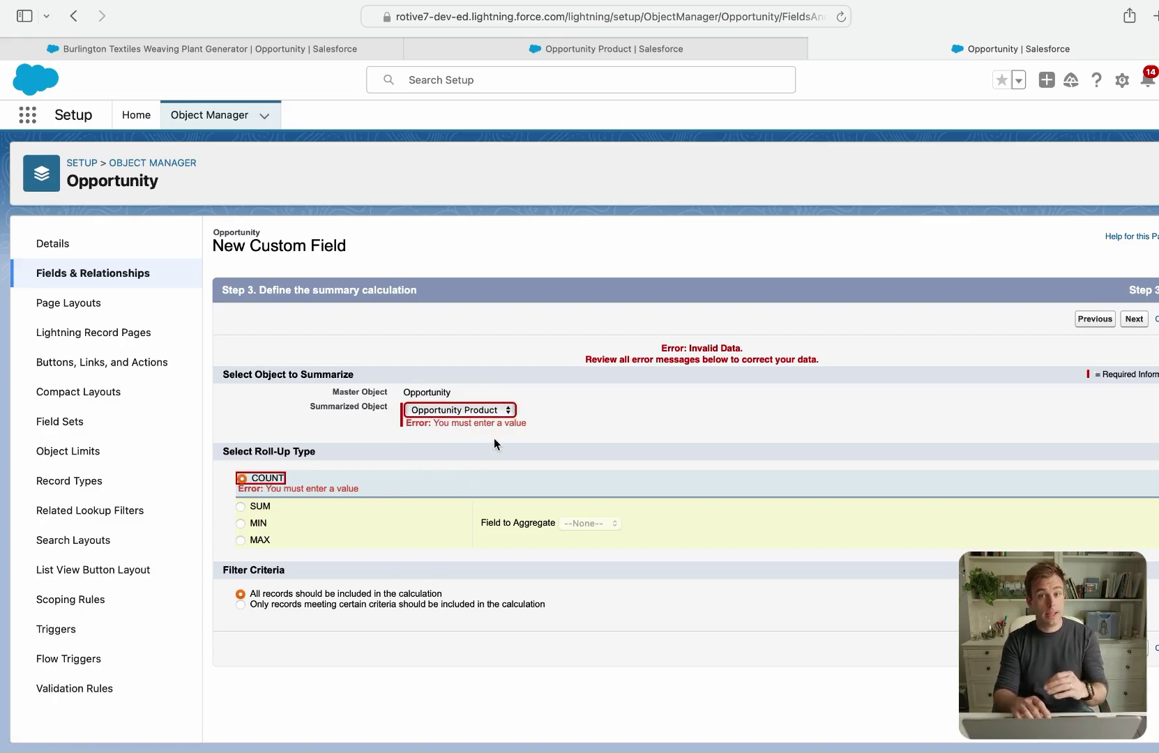
# Restrict the roll-up calculation to records where List and Sales Price Do Not Match equals True.
pyautogui.click(253, 607)
pyautogui.scroll(-1, 292, 584)
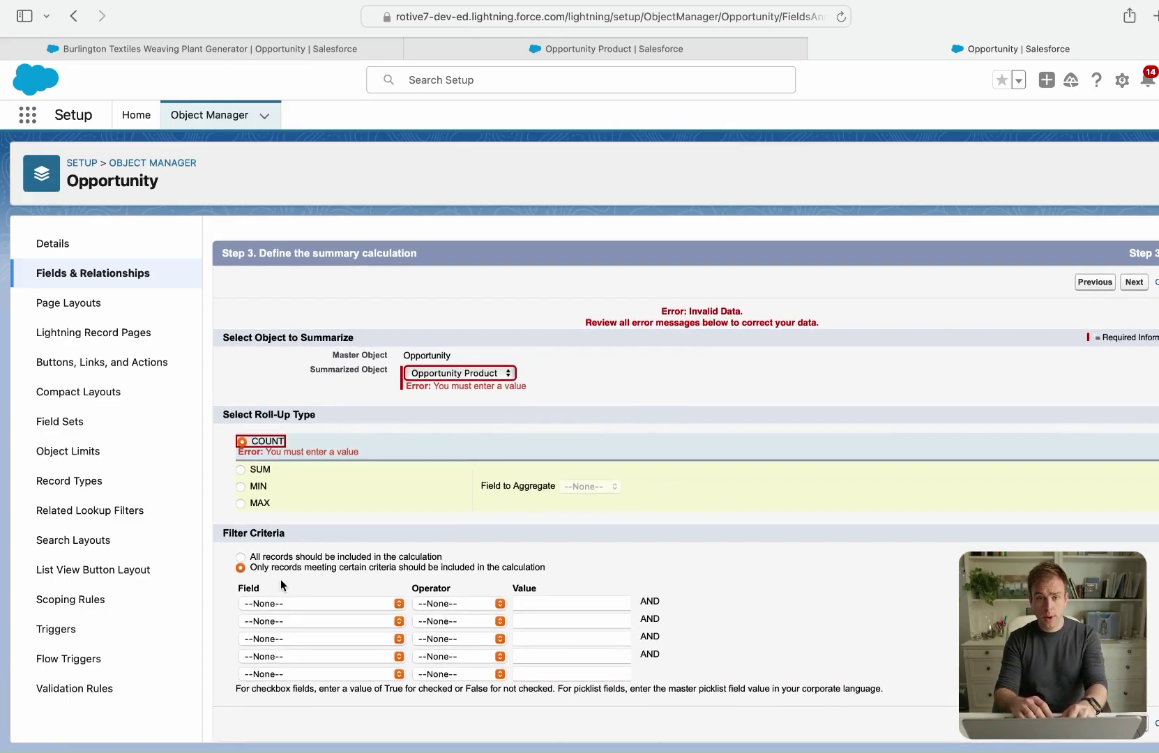
pyautogui.click(295, 605)
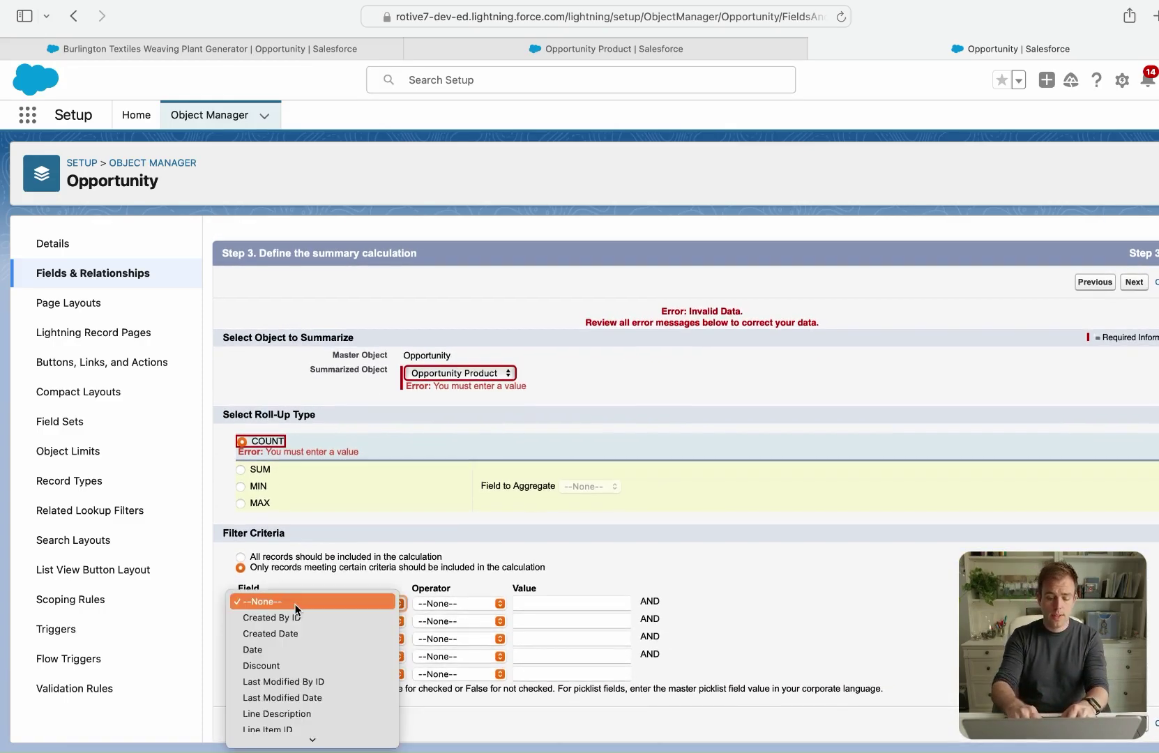
pyautogui.scroll(-3, 303, 648)
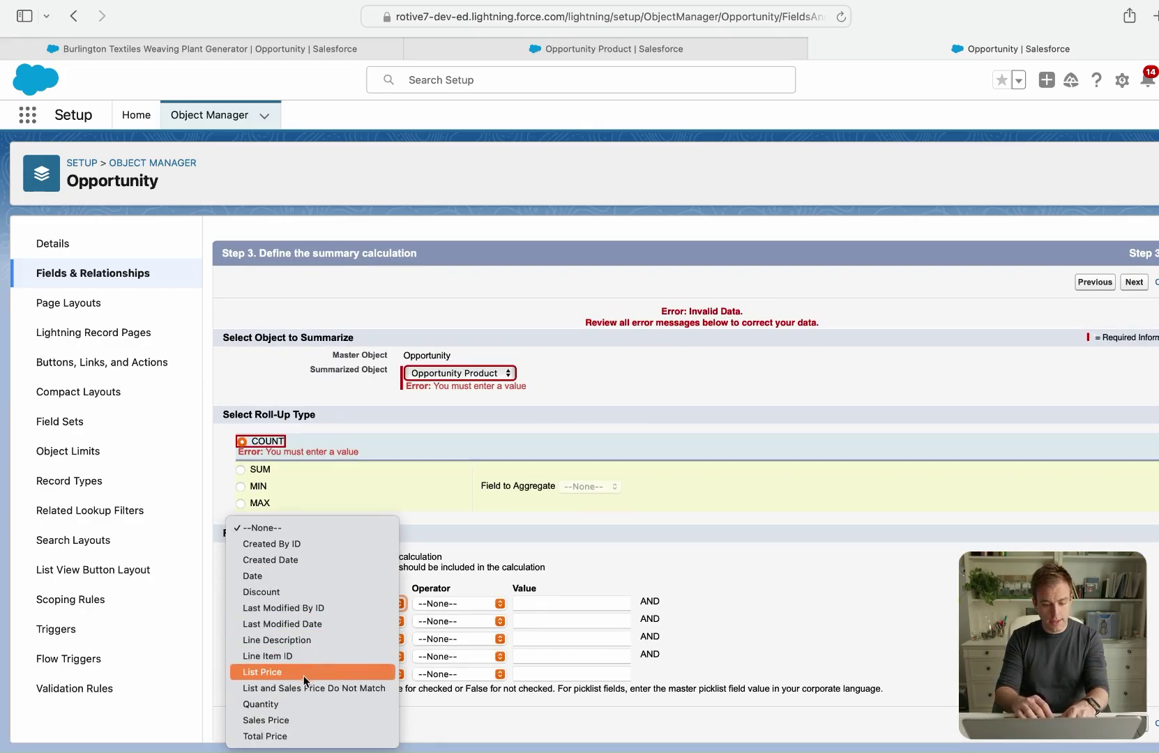
pyautogui.click(310, 683)
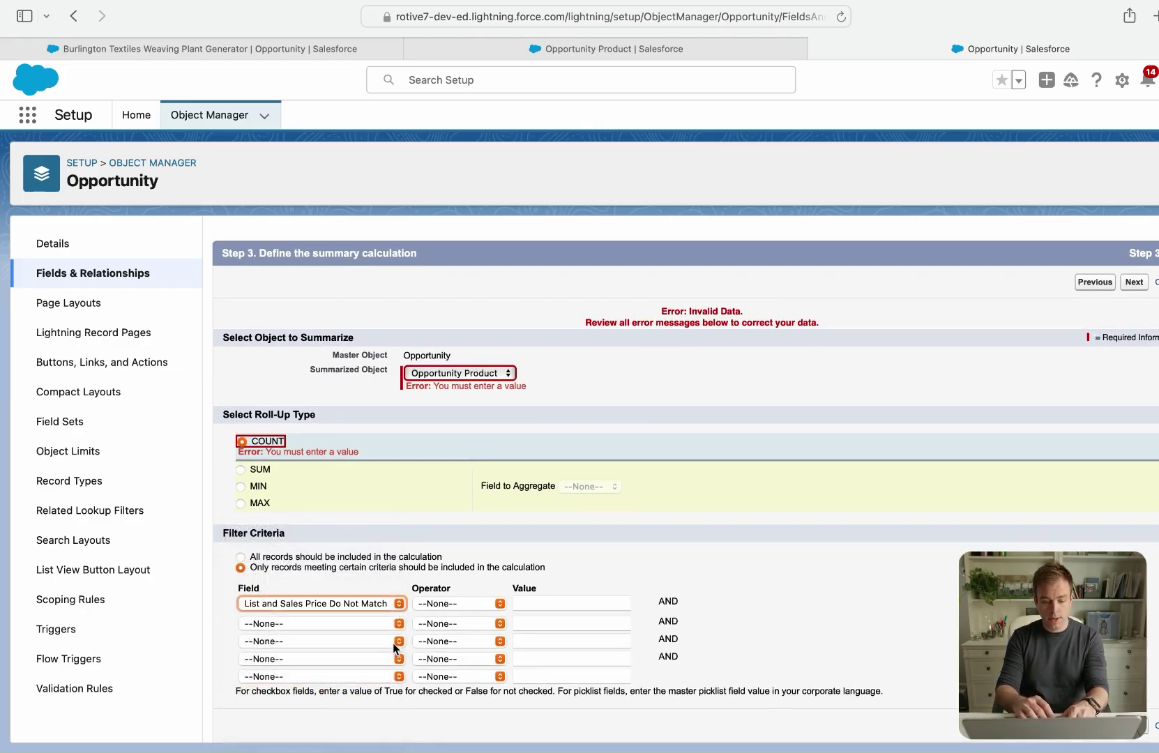
pyautogui.click(449, 600)
pyautogui.click(451, 616)
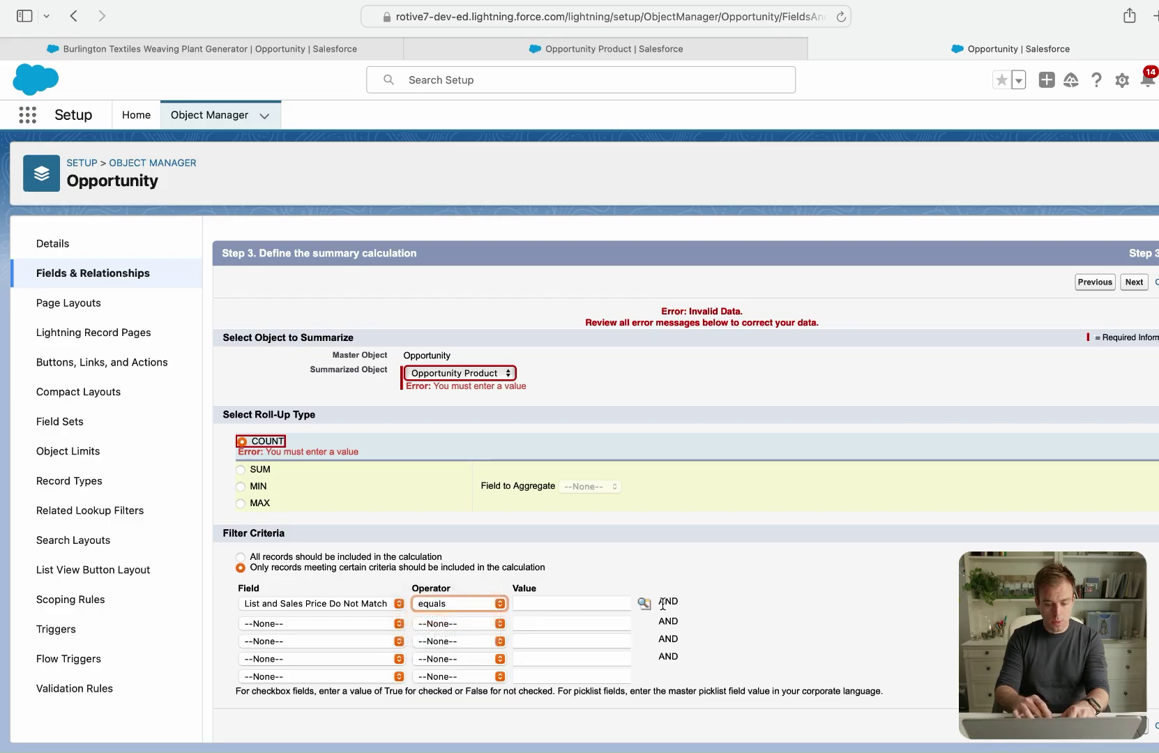
pyautogui.click(644, 603)
pyautogui.click(20, 93)
pyautogui.click(578, 48)
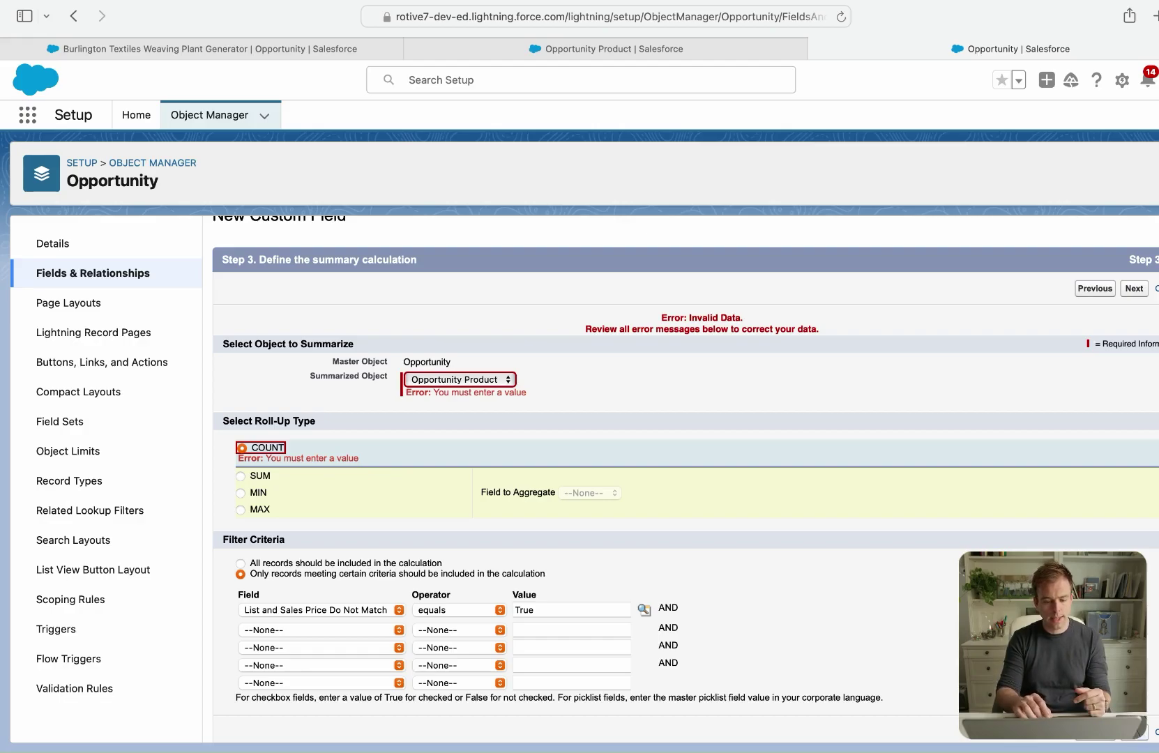
# Accept the default field-level security and page layouts, and save the Line Items Price Mismatch field.
pyautogui.click(1134, 288)
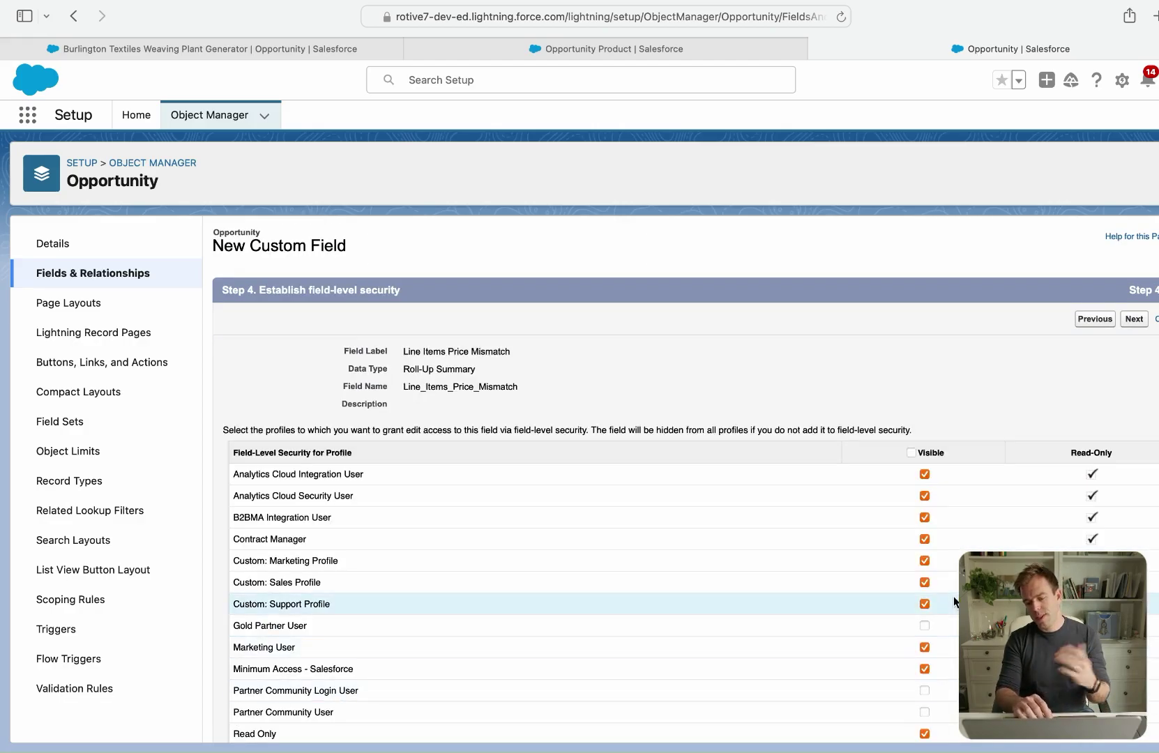
pyautogui.click(1142, 321)
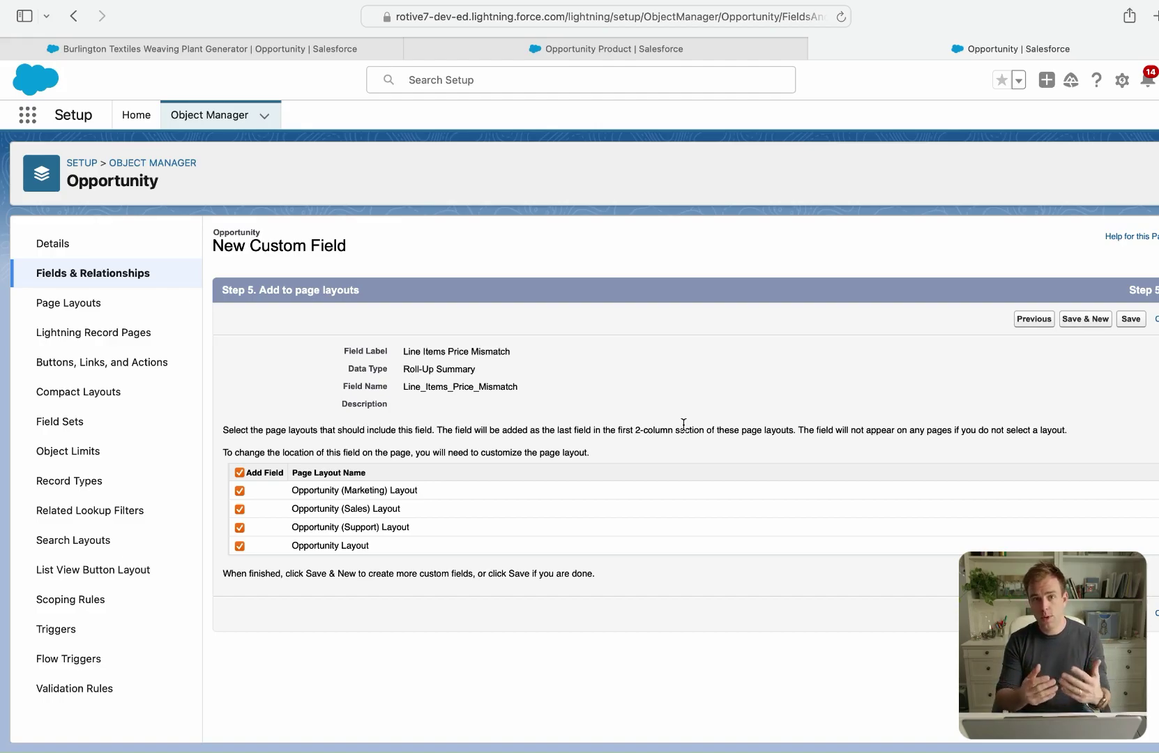
pyautogui.click(1140, 322)
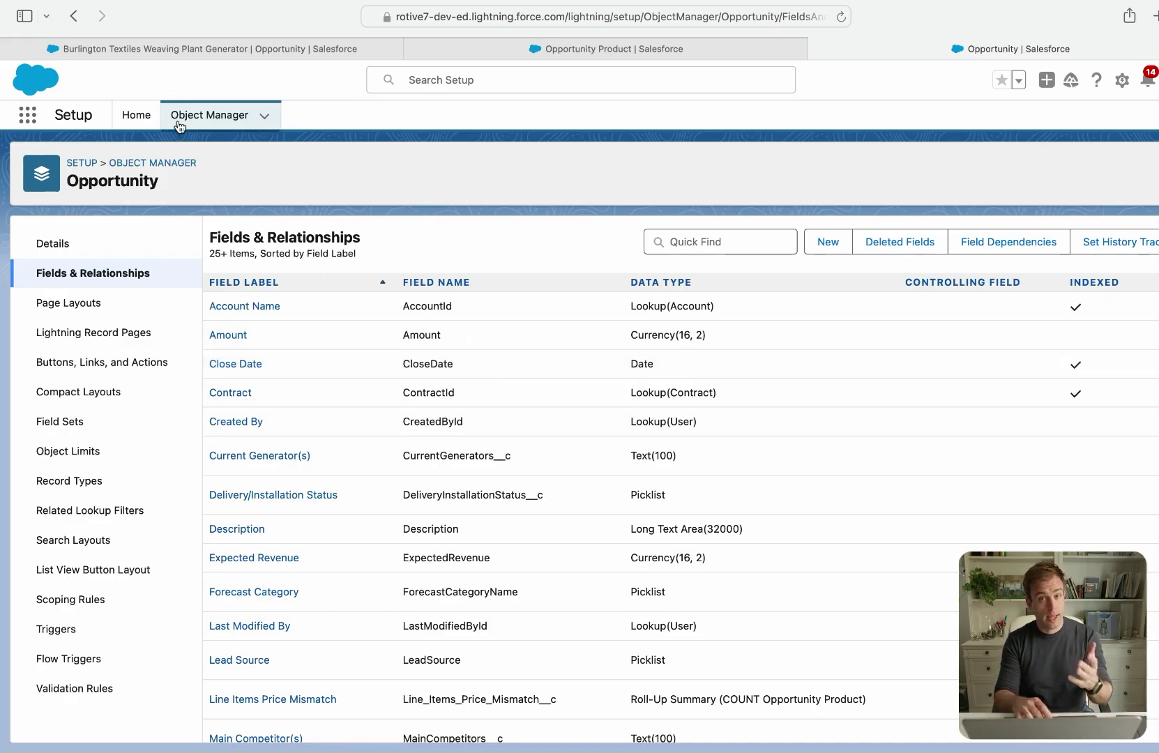
# Find Flows in Setup and create a new Screen Flow.
pyautogui.click(137, 131)
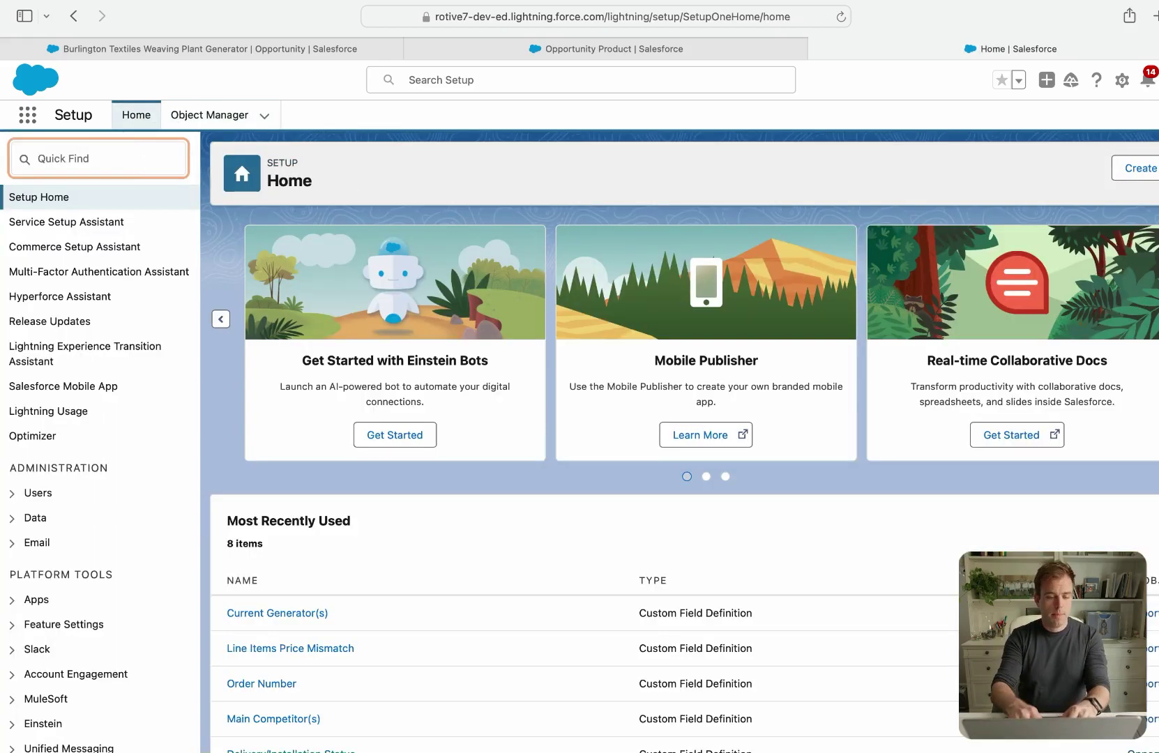
pyautogui.write('flow')
pyautogui.click(58, 322)
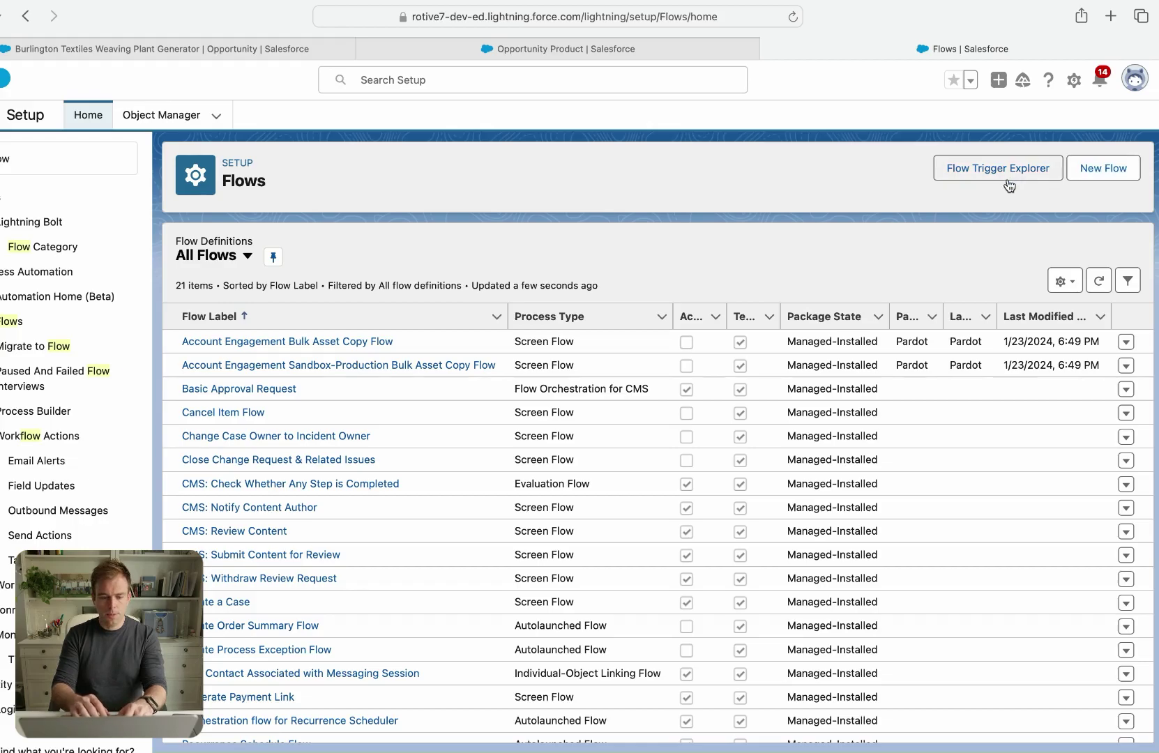
pyautogui.click(1122, 180)
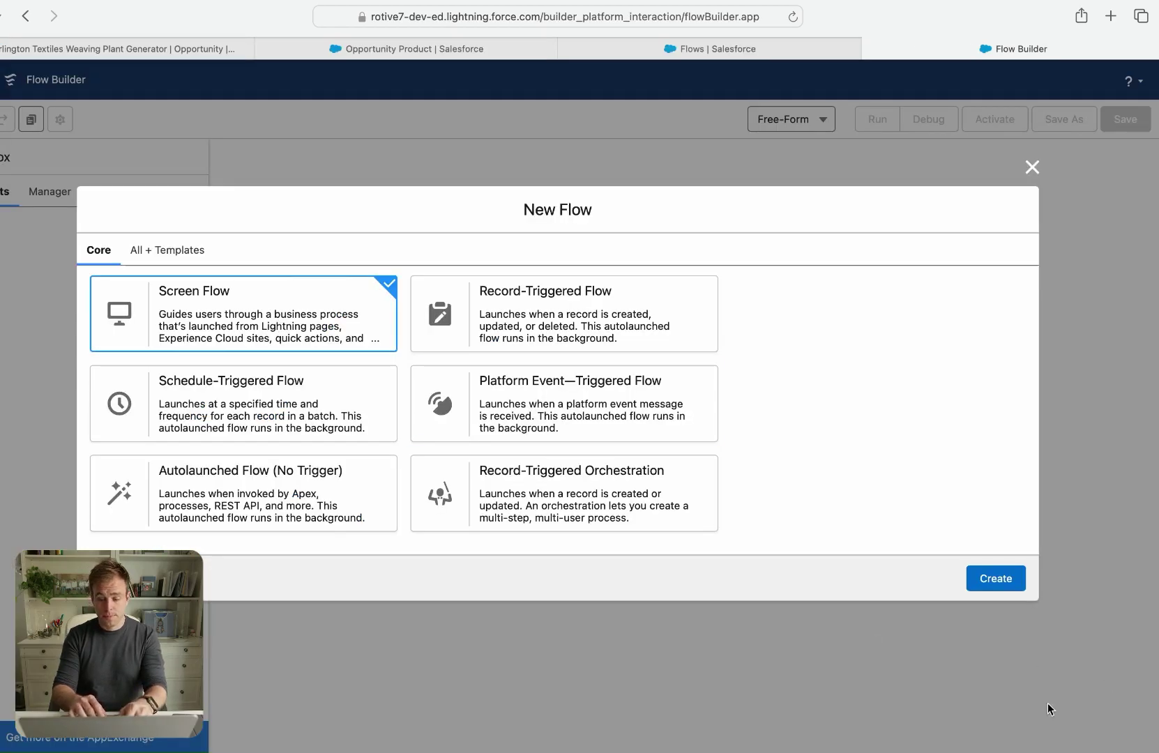
pyautogui.press('Return')
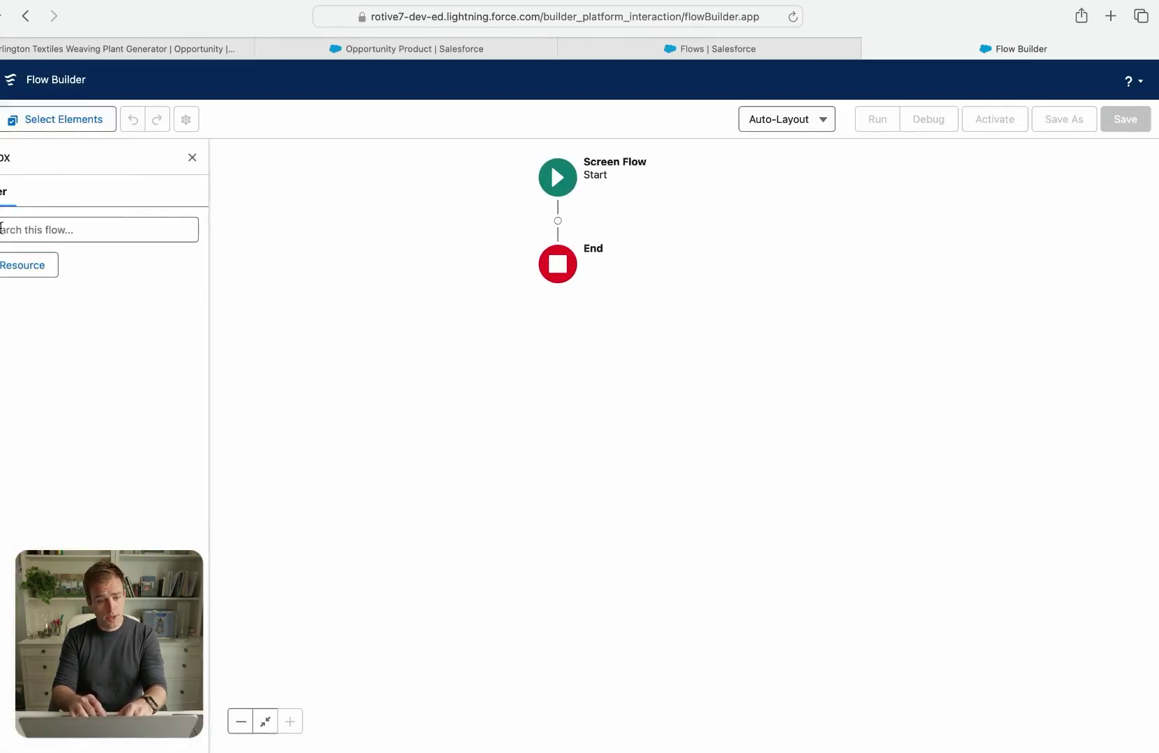
# Create a Text variable resource named recordId that is available for input.
pyautogui.click(12, 272)
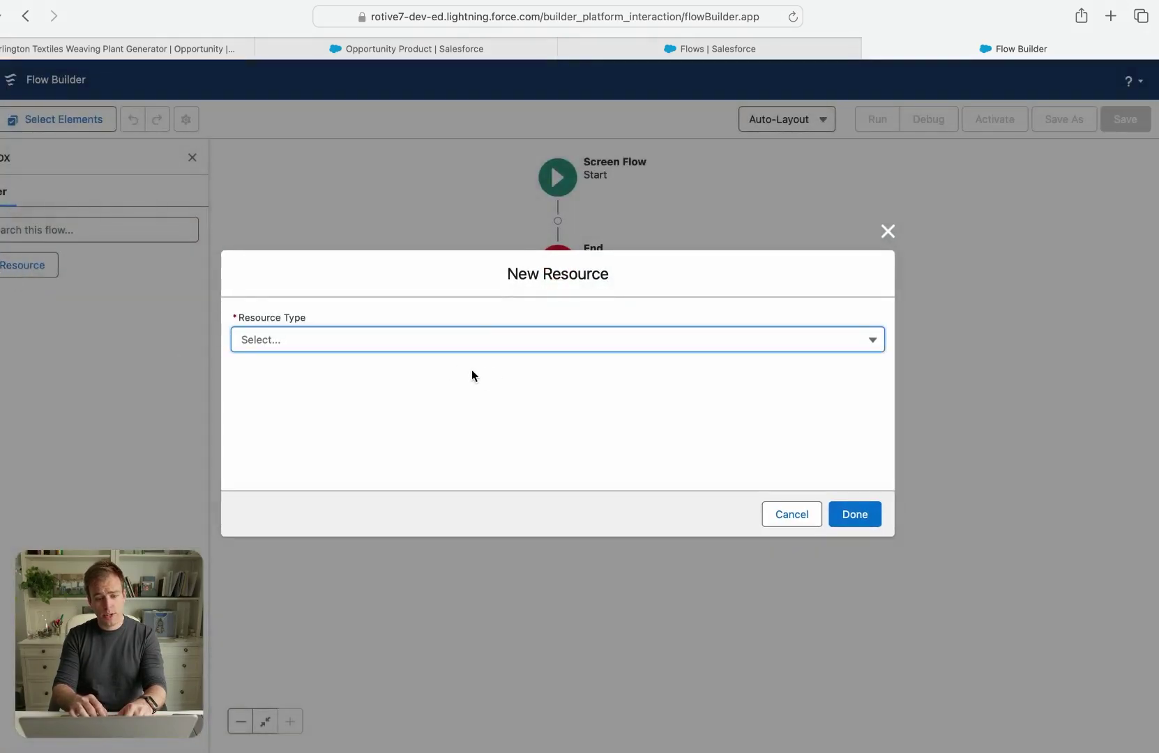
pyautogui.click(471, 343)
pyautogui.click(355, 384)
pyautogui.click(333, 386)
pyautogui.write('recordId')
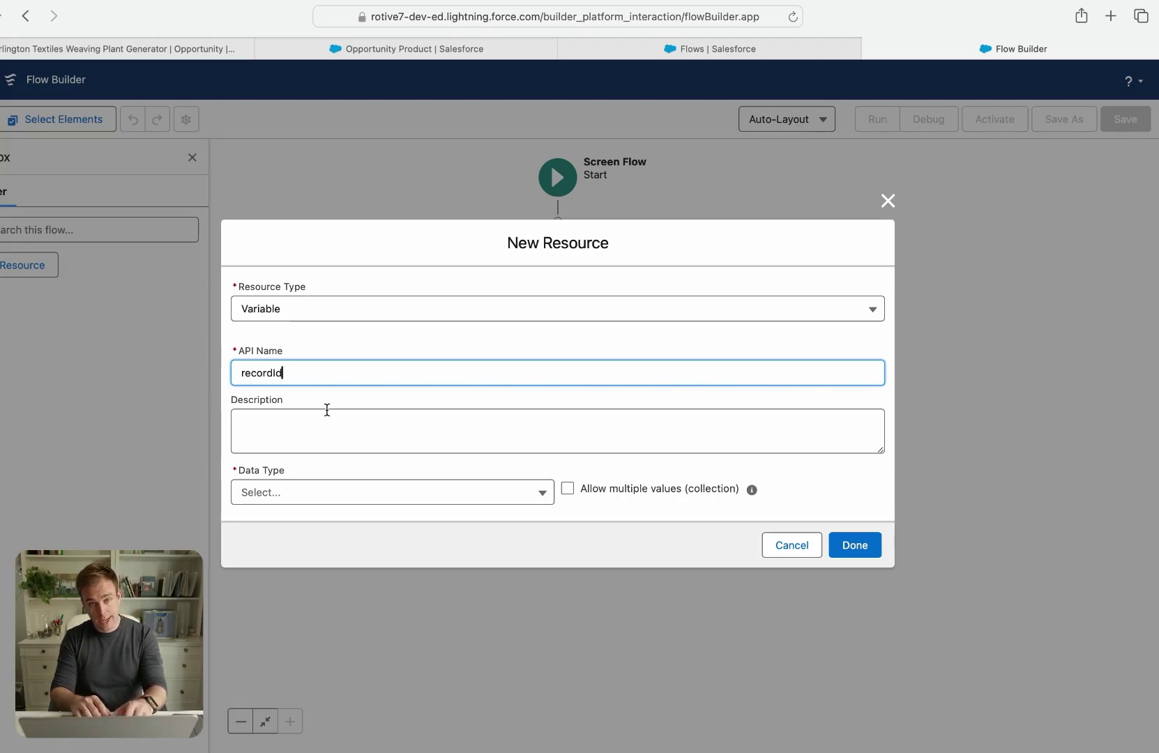
pyautogui.click(286, 491)
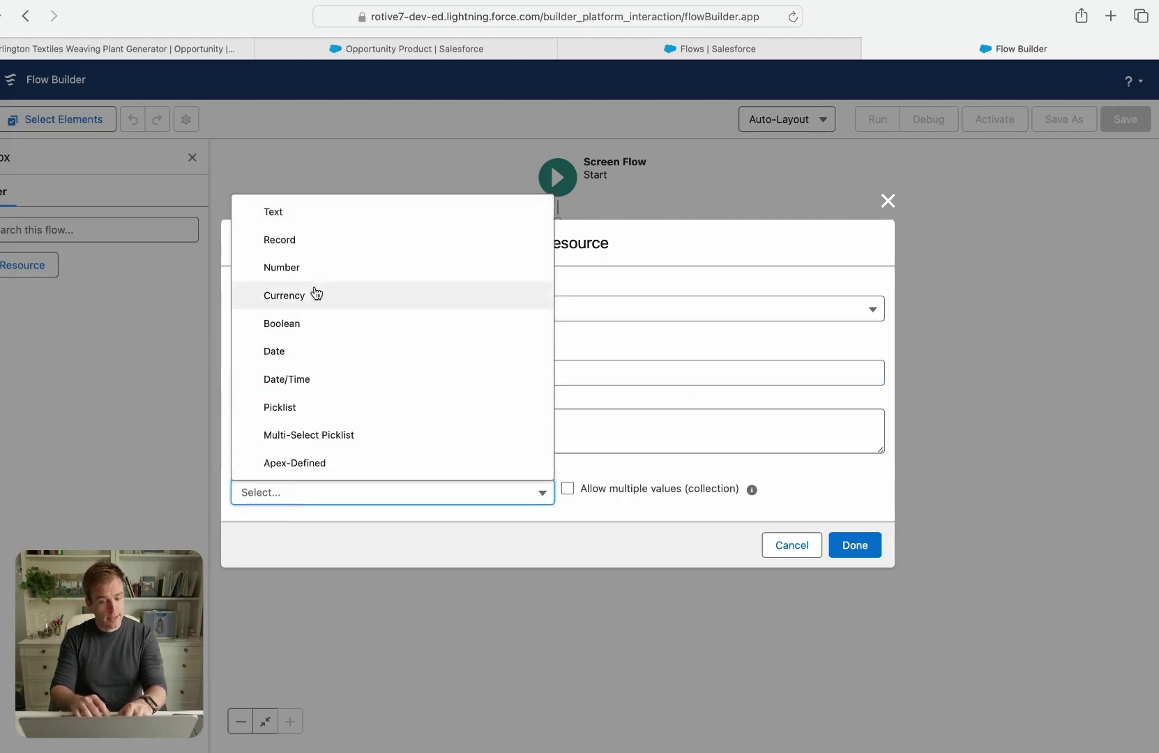
pyautogui.click(297, 214)
pyautogui.click(238, 535)
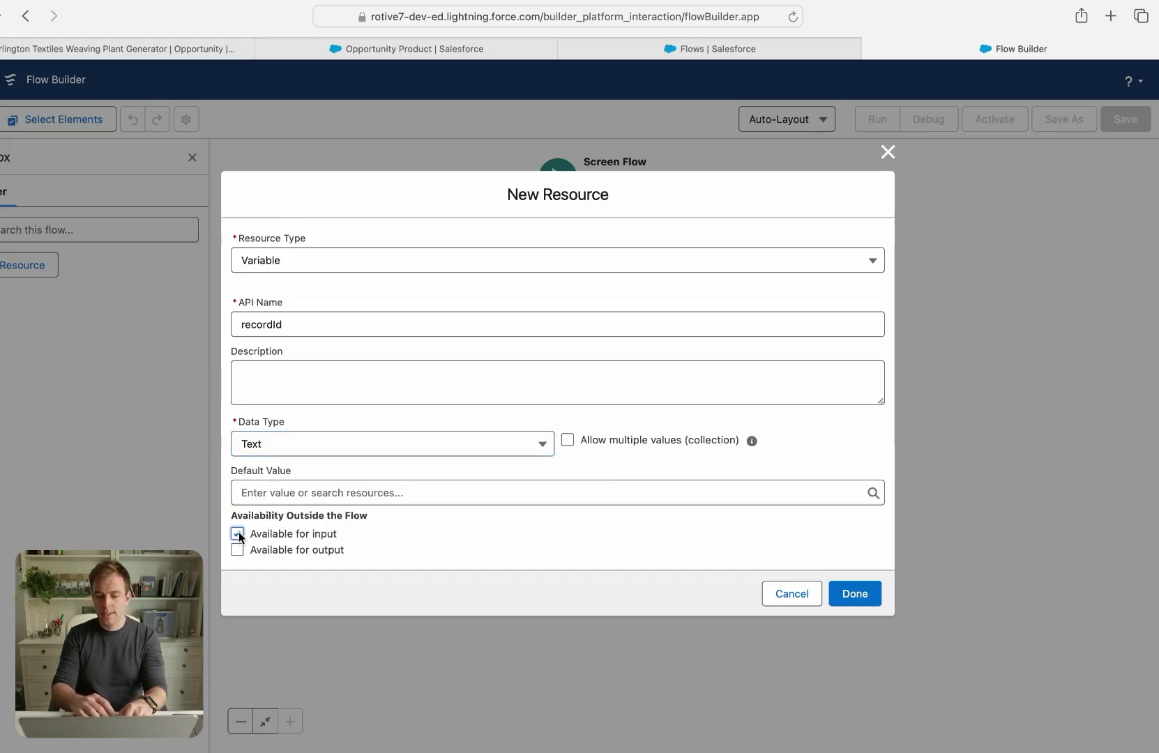
pyautogui.click(859, 592)
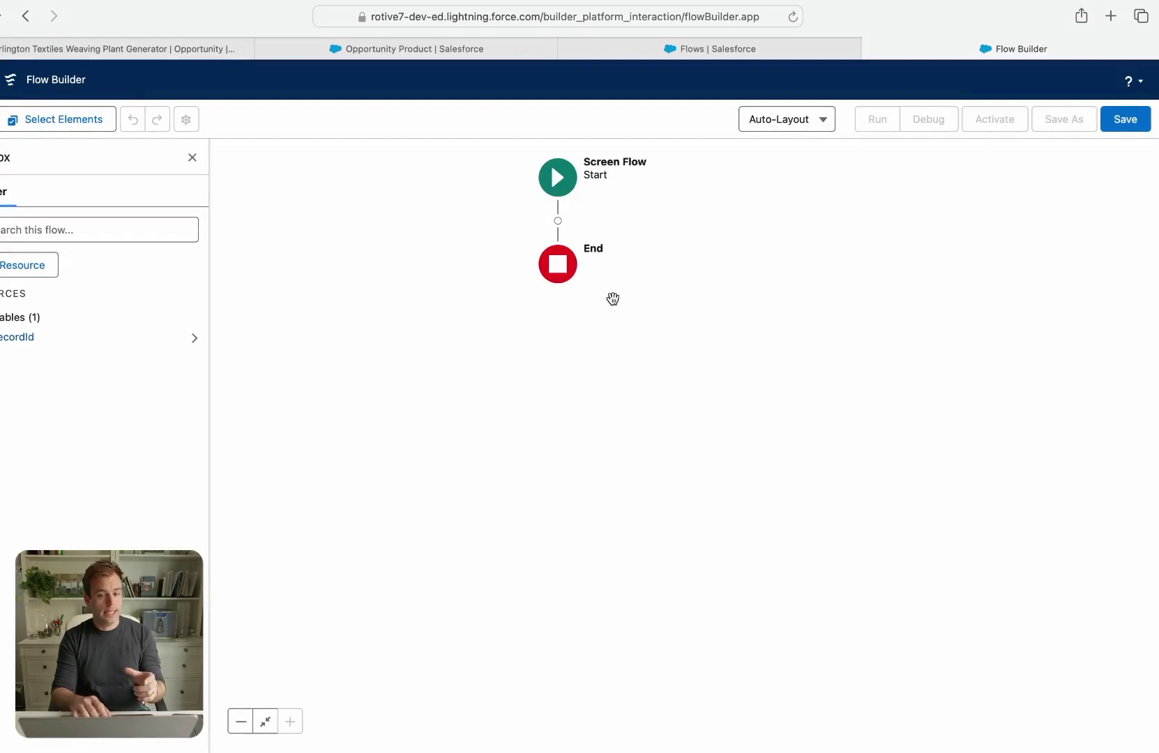
# Add a Get Records element between Start and End, labelled "Get Line Items with Price Mismatch".
pyautogui.click(559, 222)
pyautogui.write('get')
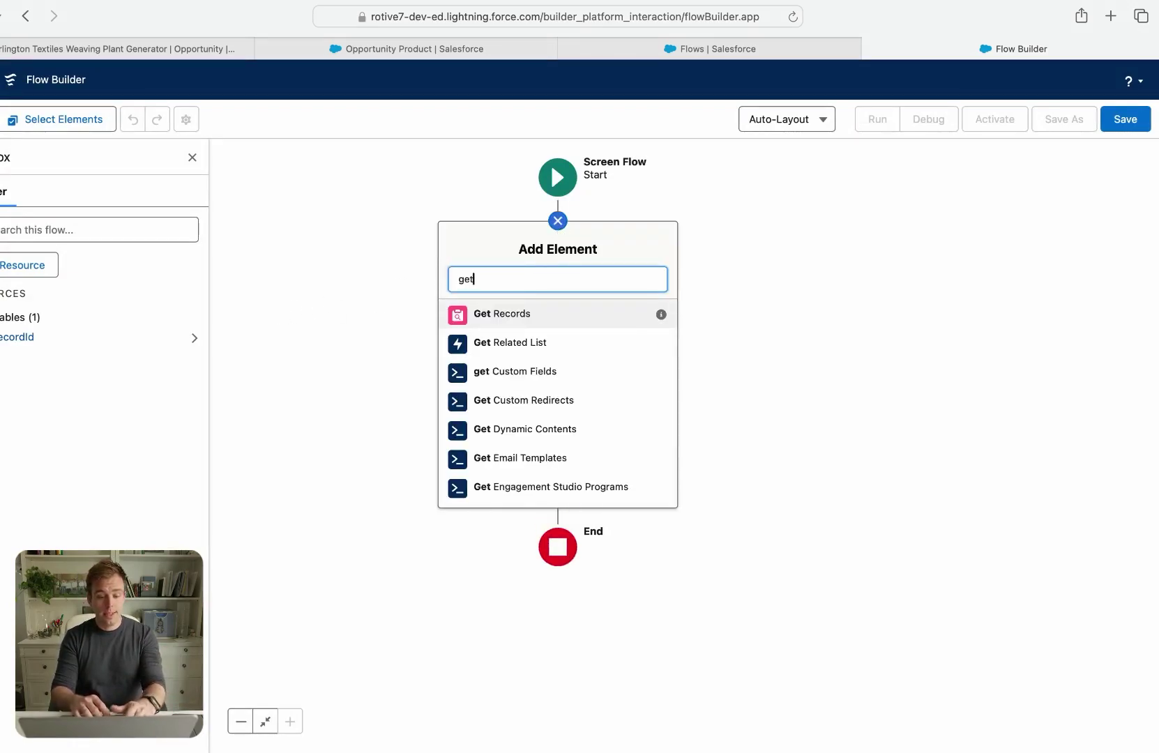
pyautogui.click(507, 315)
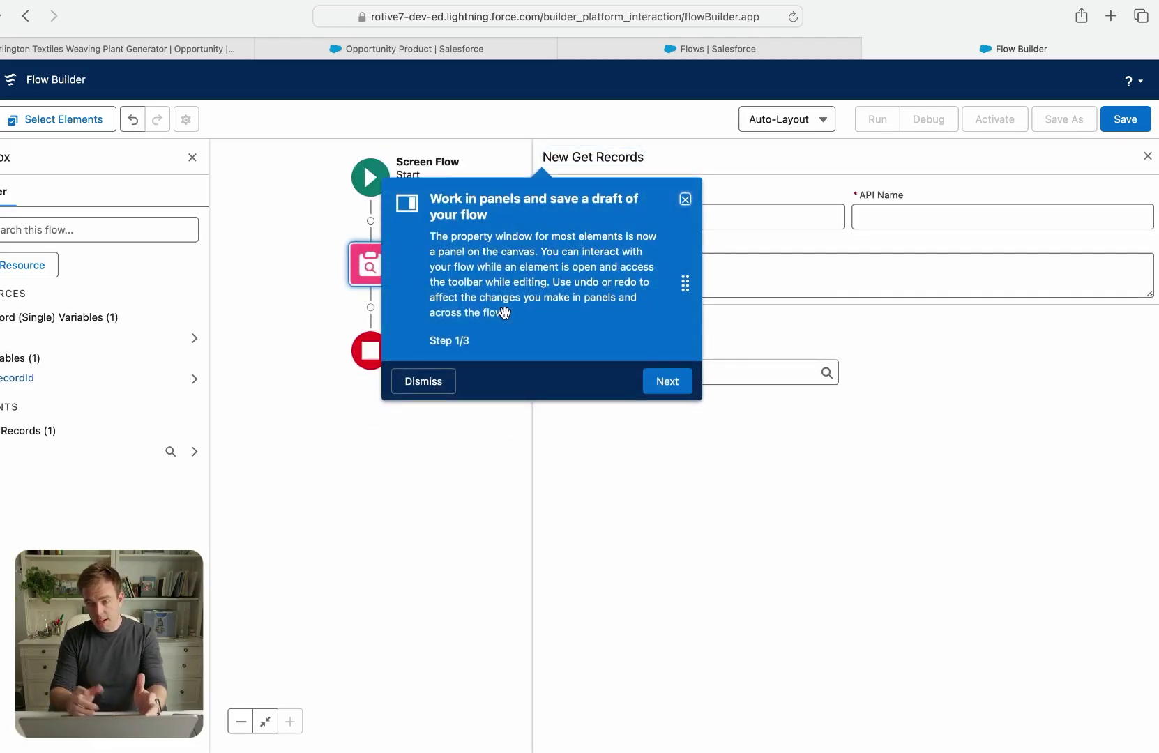
pyautogui.click(685, 199)
pyautogui.write('Get Line Items with P')
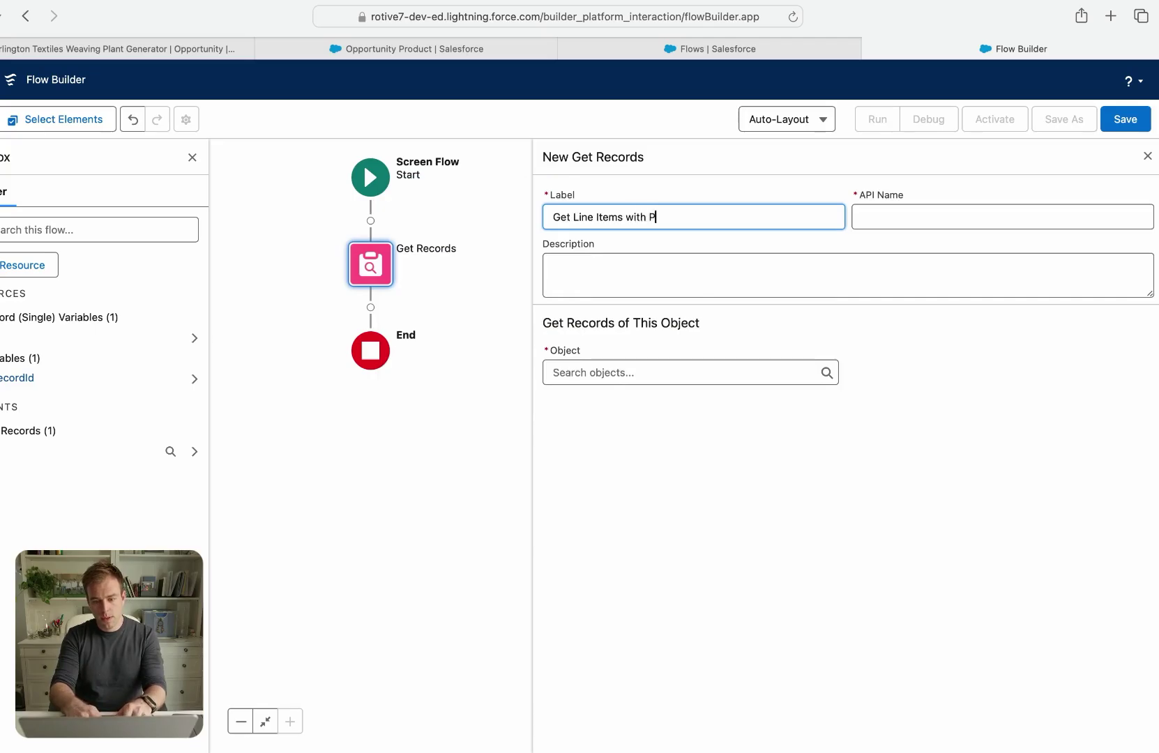
pyautogui.write('rice Mis')
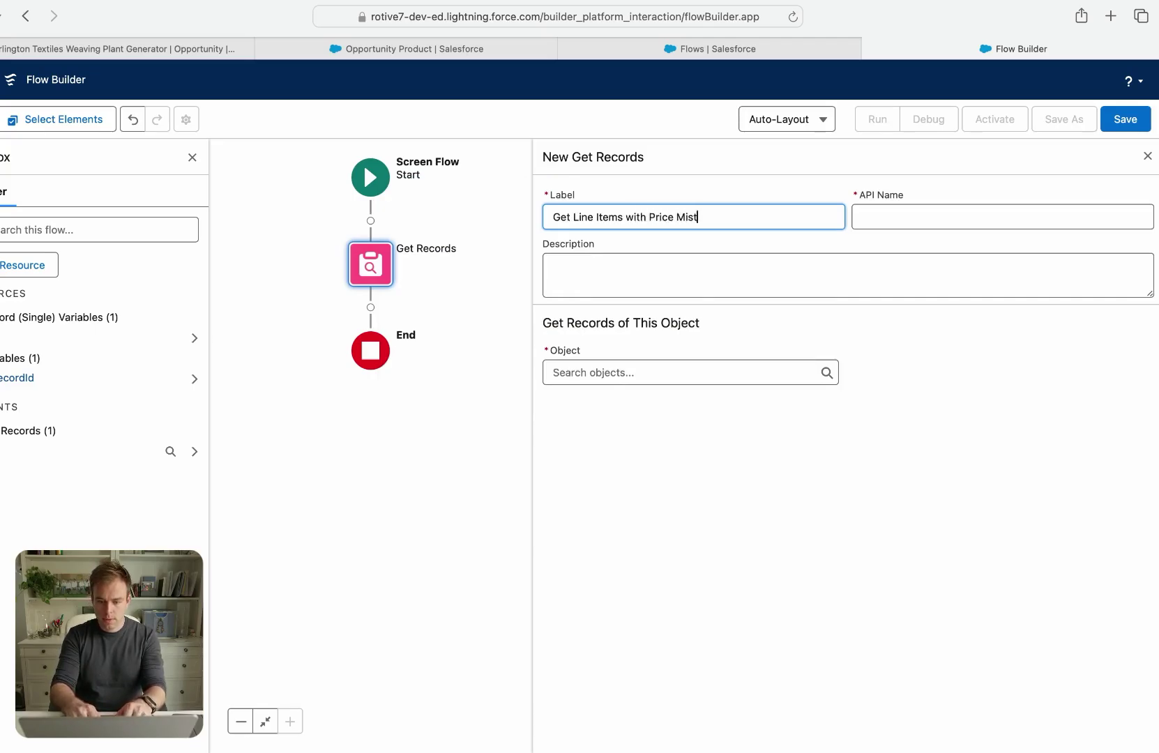
pyautogui.write('match')
# Set the Get Records element's object to Opportunity Product.
pyautogui.click(609, 361)
pyautogui.write('oppo')
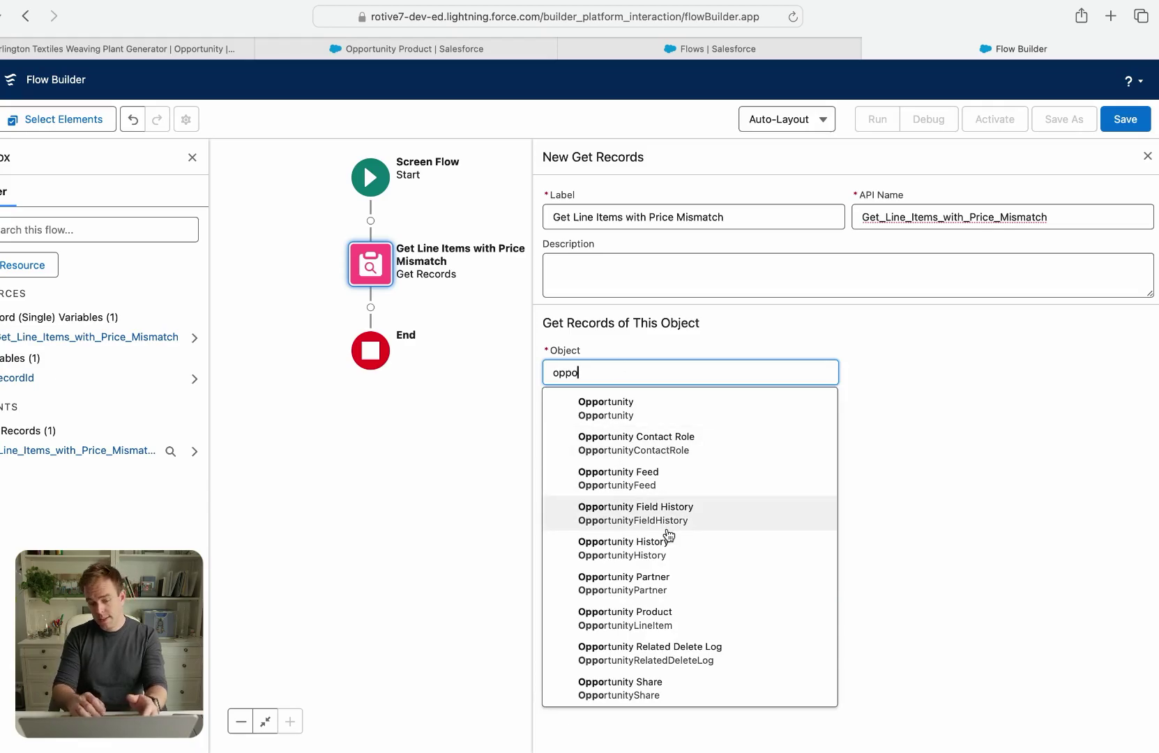
pyautogui.scroll(-1, 668, 535)
pyautogui.click(649, 598)
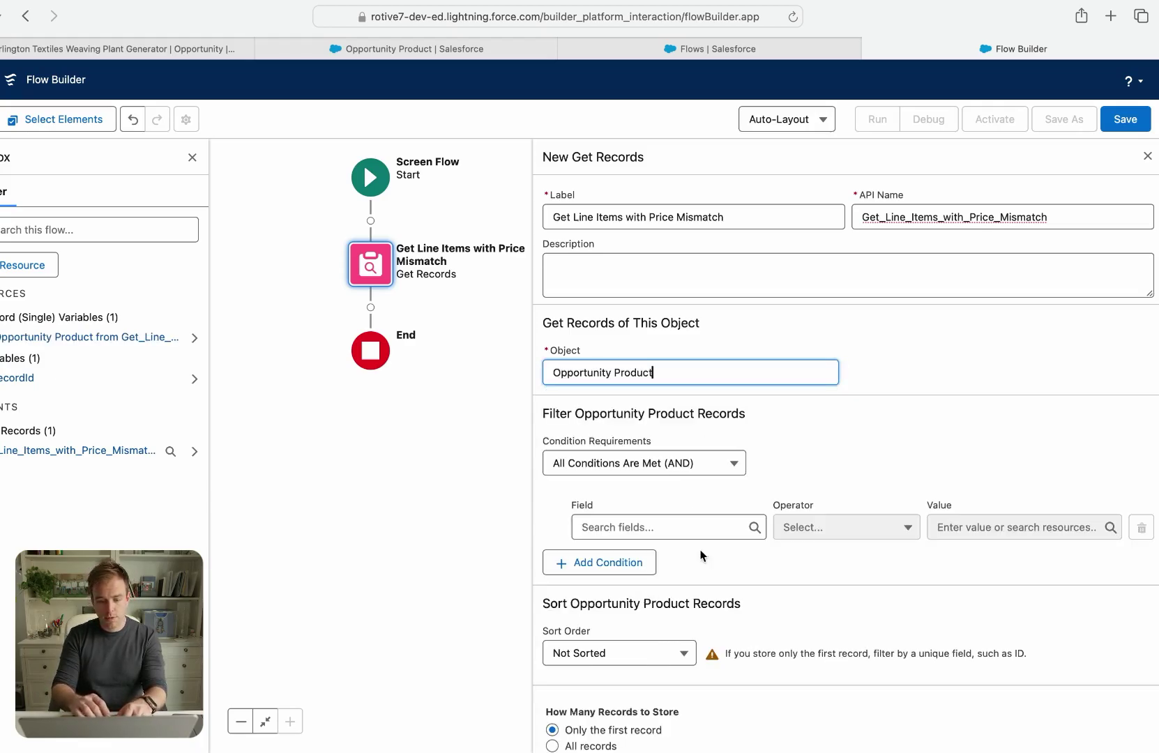
# Filter the Opportunity Product records by OpportunityId equals the recordId variable.
pyautogui.scroll(-2, 675, 367)
pyautogui.click(649, 452)
pyautogui.write('opp')
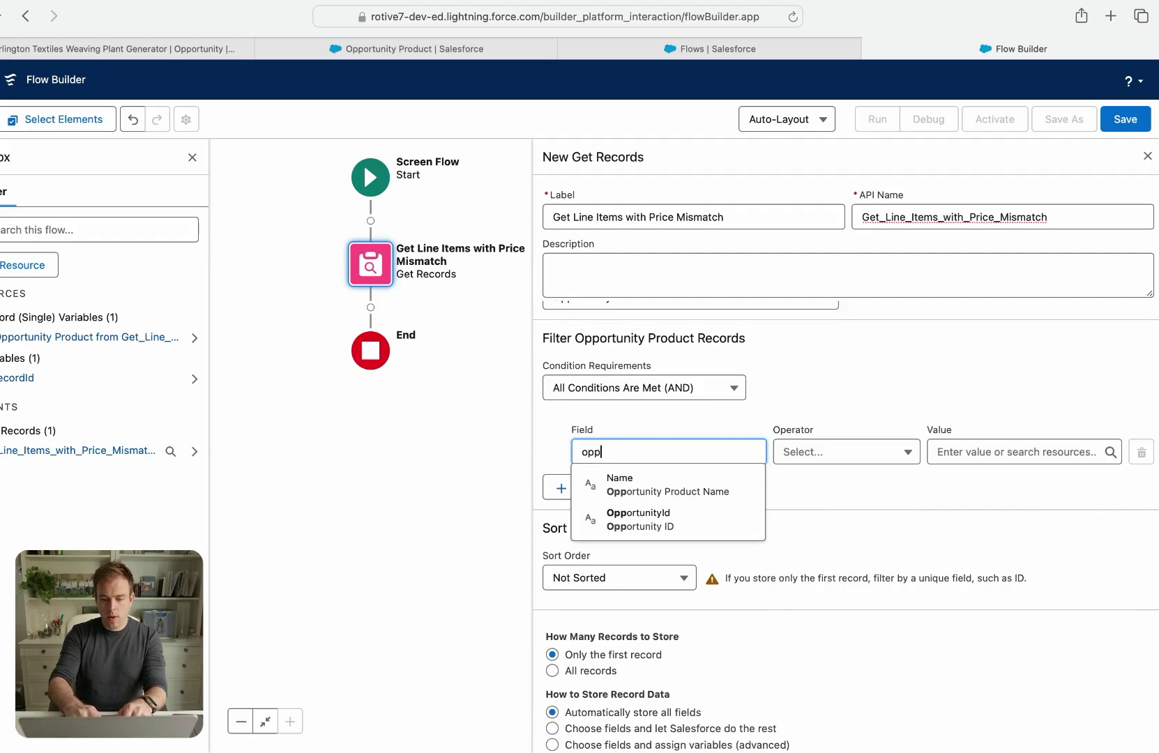
pyautogui.click(653, 520)
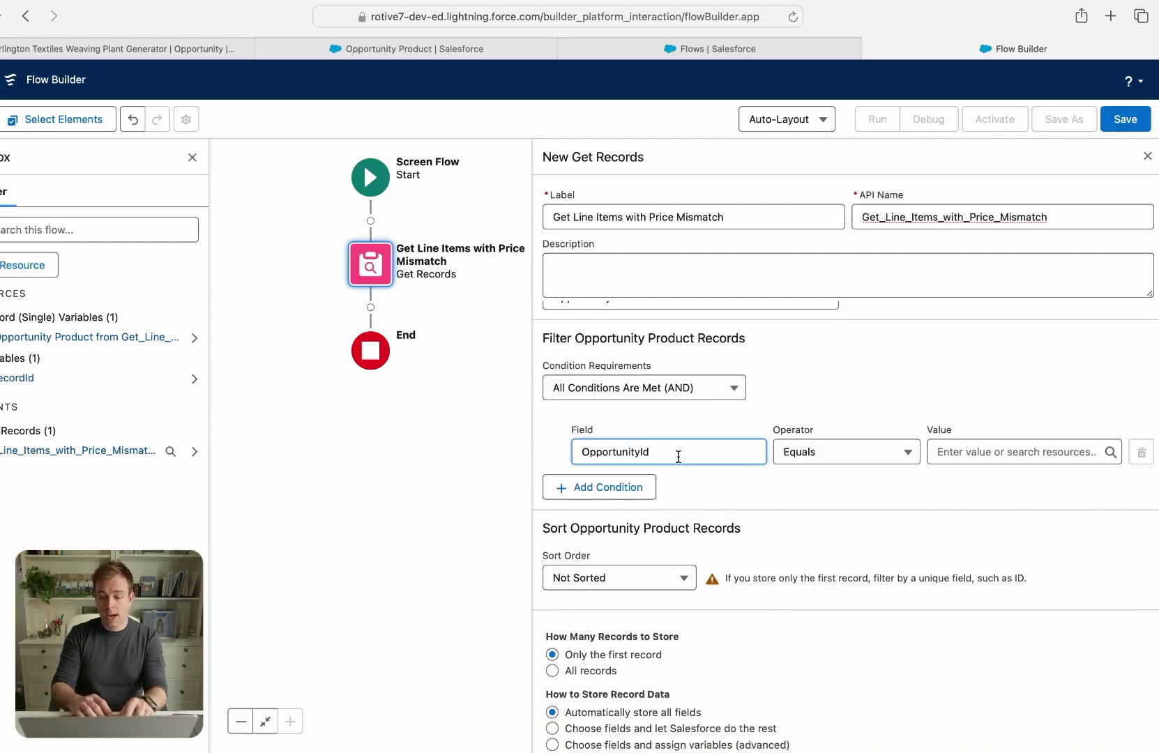
pyautogui.click(944, 459)
pyautogui.write('reco')
pyautogui.click(968, 508)
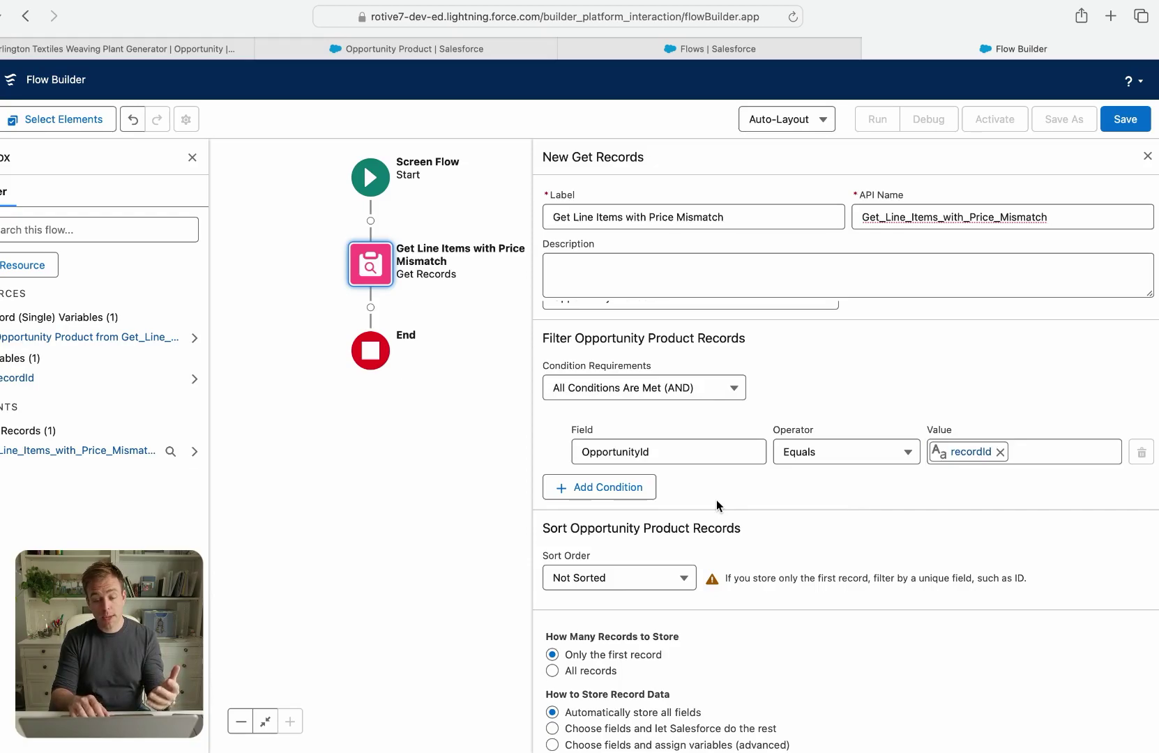
# Add a second filter condition requiring List and Sales Price Do Not Match to equal the global constant True.
pyautogui.click(599, 487)
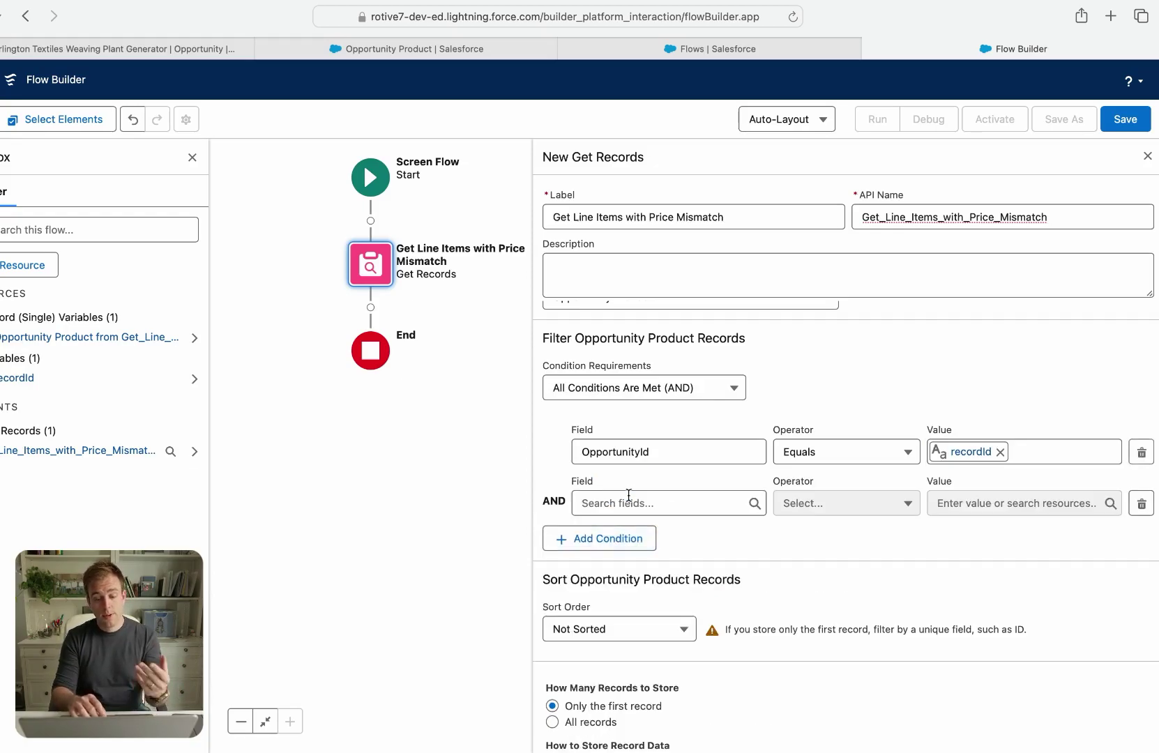
pyautogui.click(624, 502)
pyautogui.write('list')
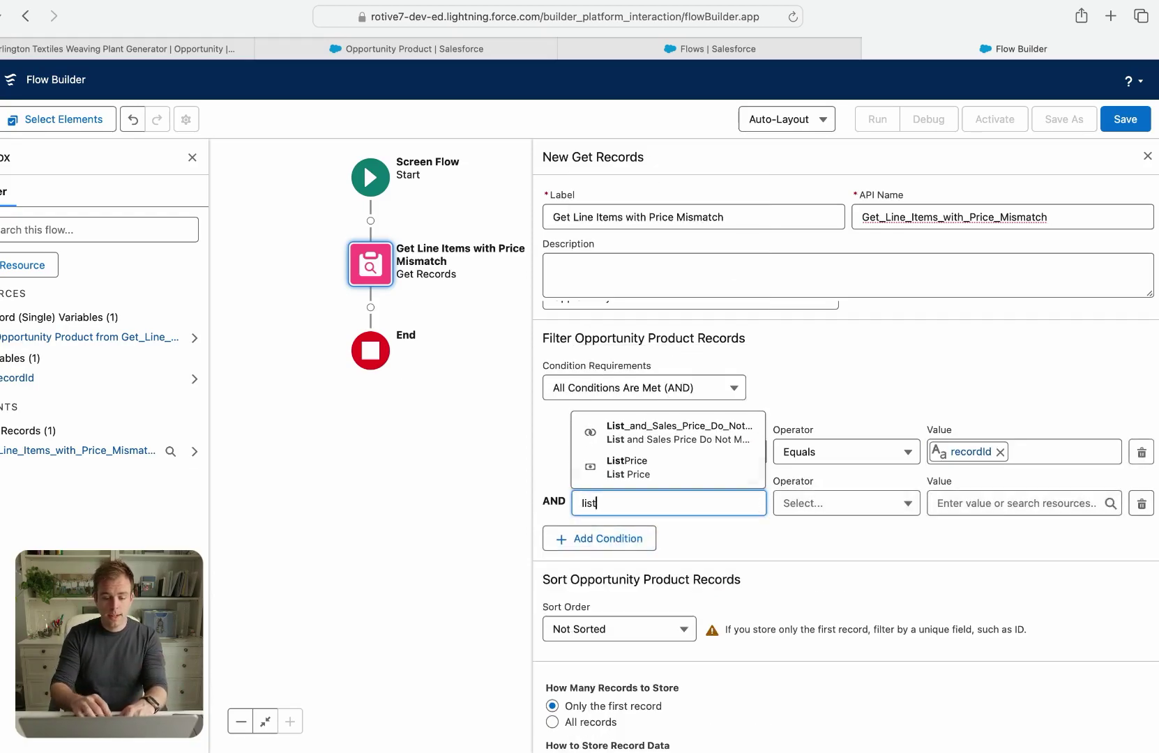
pyautogui.click(660, 440)
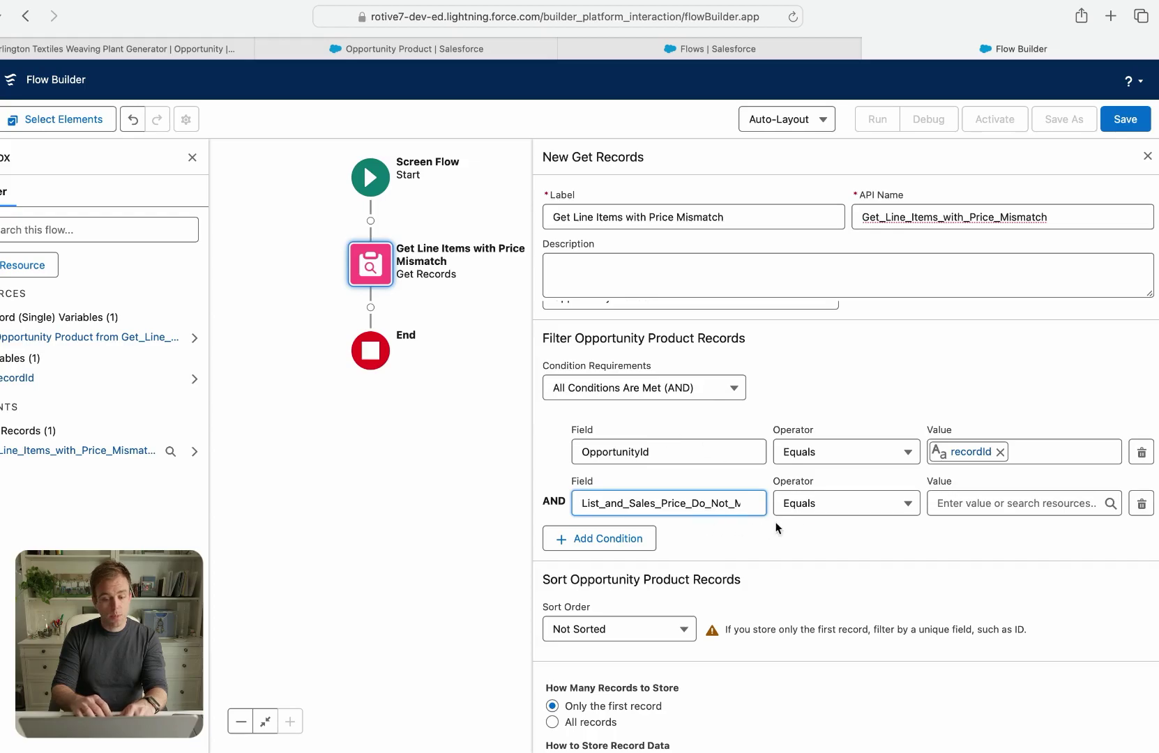
pyautogui.click(975, 503)
pyautogui.write('true')
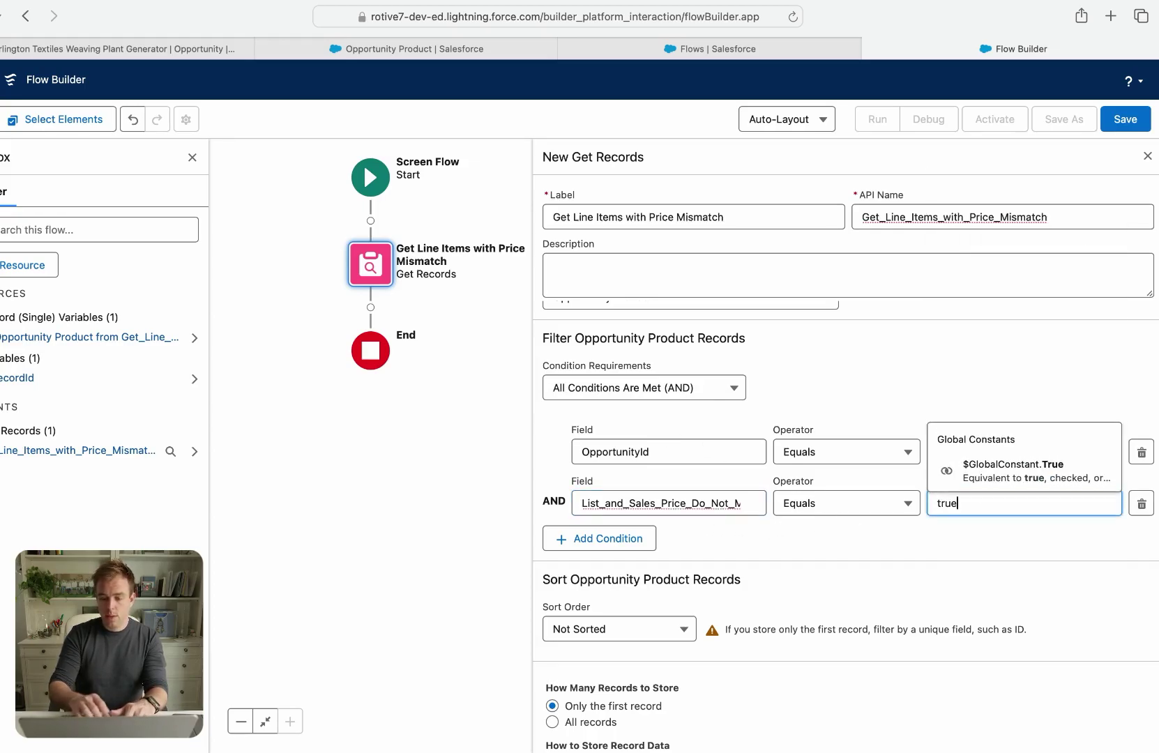
pyautogui.click(1022, 480)
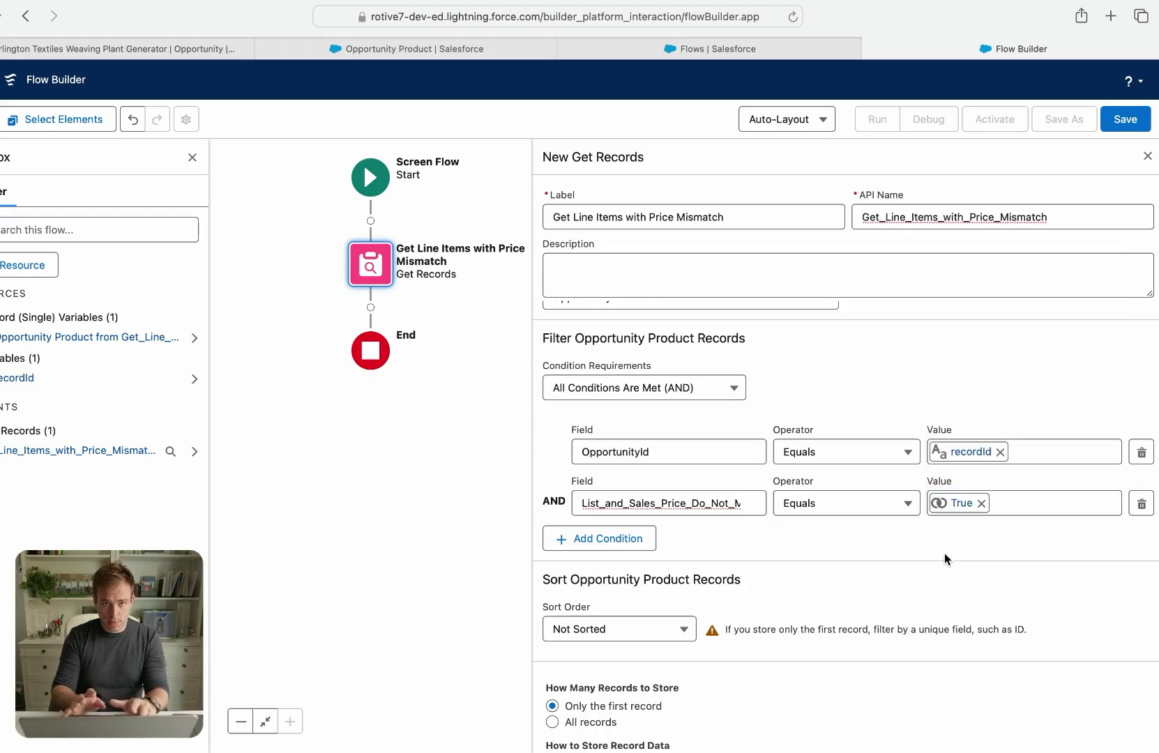
# Set the Get Records element to store all matching records instead of only the first one.
pyautogui.scroll(-2, 945, 558)
pyautogui.click(552, 666)
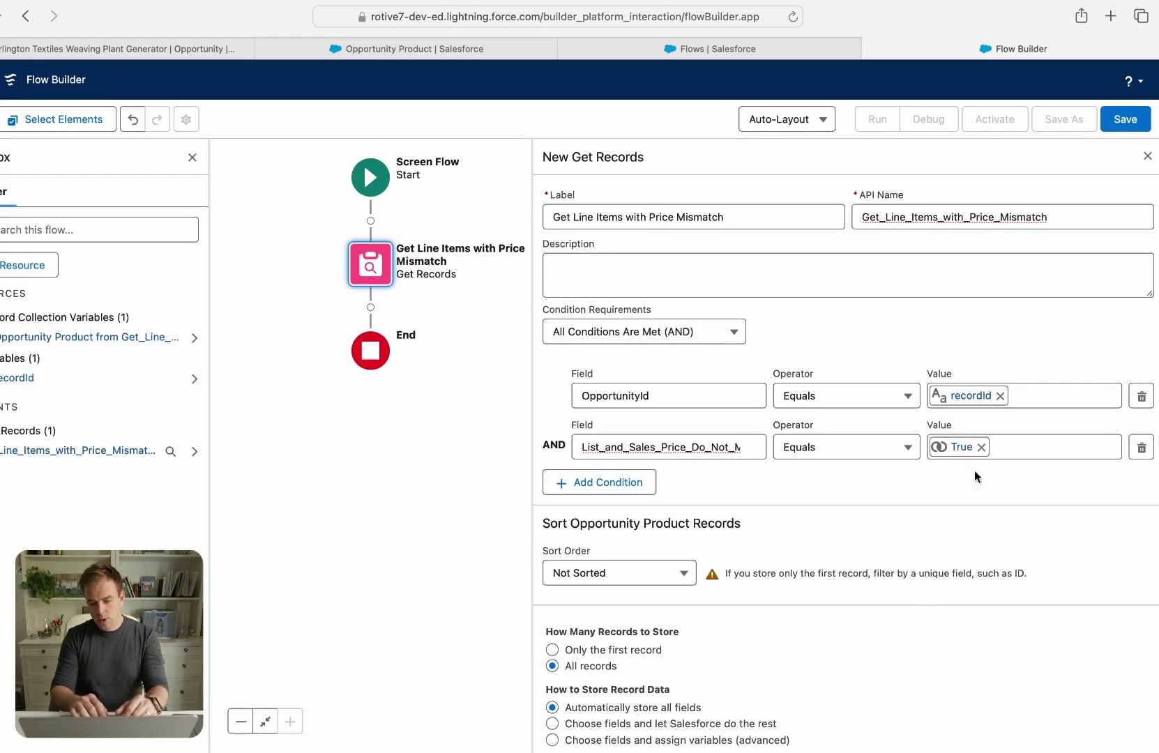
pyautogui.click(1125, 118)
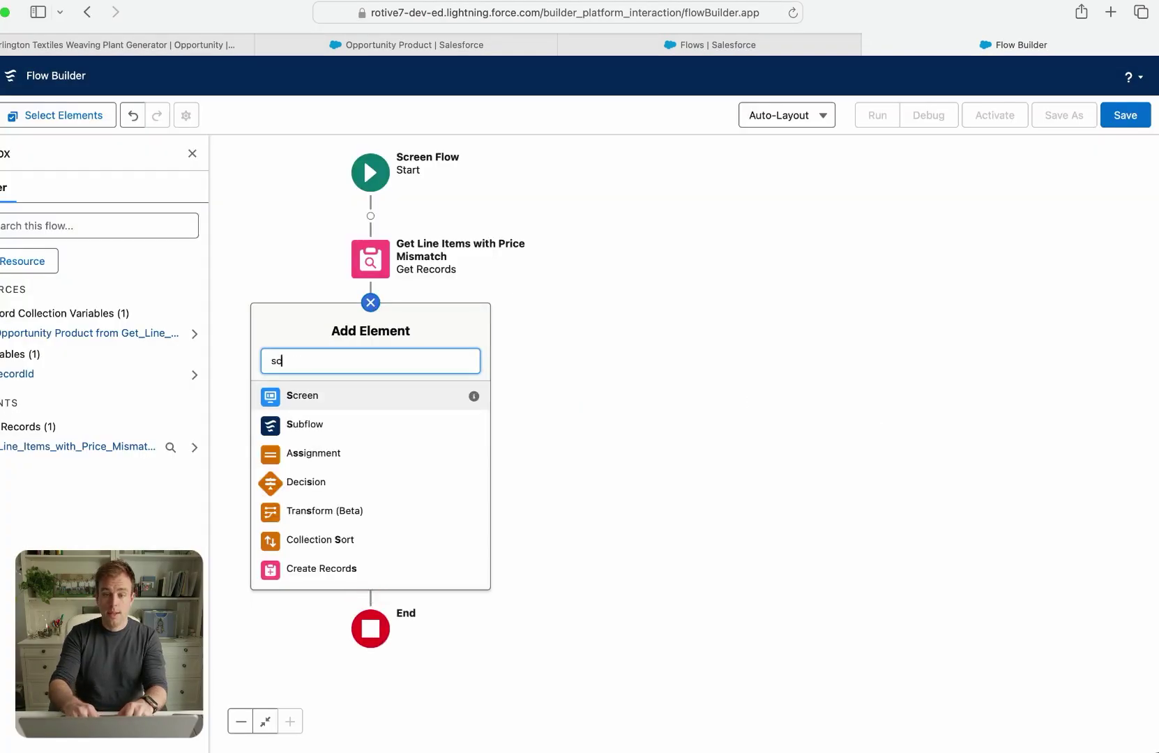
# Add a Screen element after the Get Records element, labelled "Line Items" with API name Line_Items.
pyautogui.write('cre')
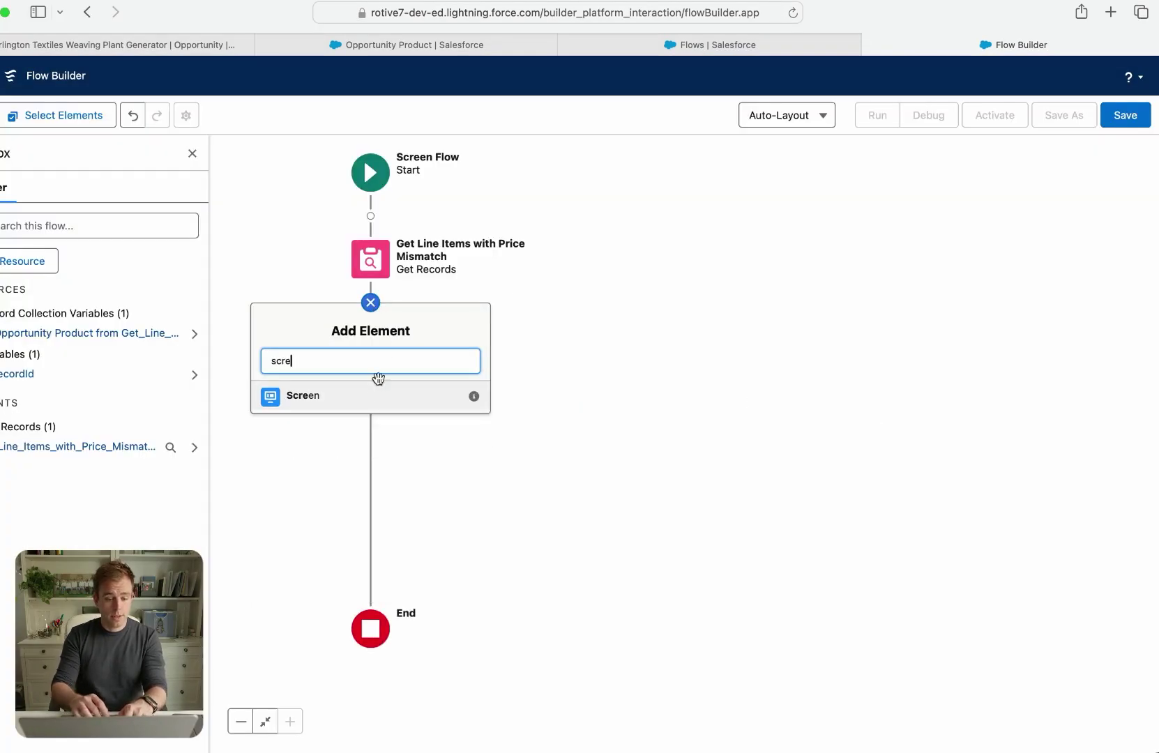
pyautogui.click(370, 407)
pyautogui.write('Li')
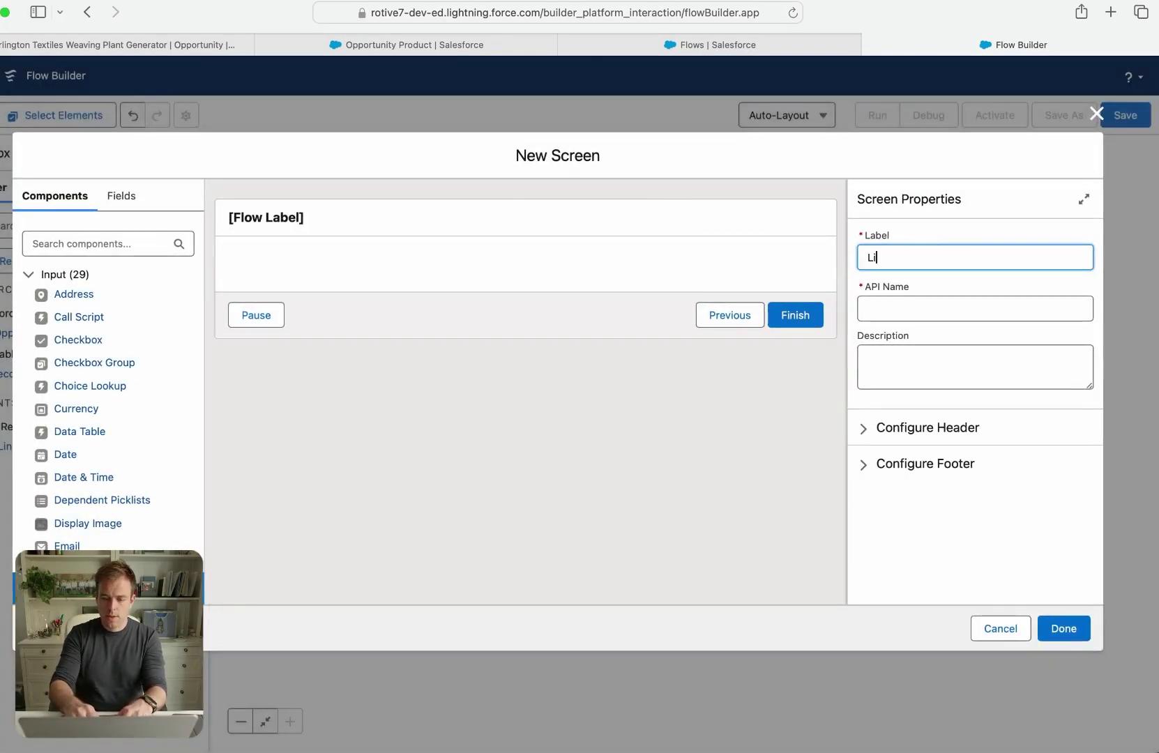
pyautogui.write('ne Items')
pyautogui.press('Tab')
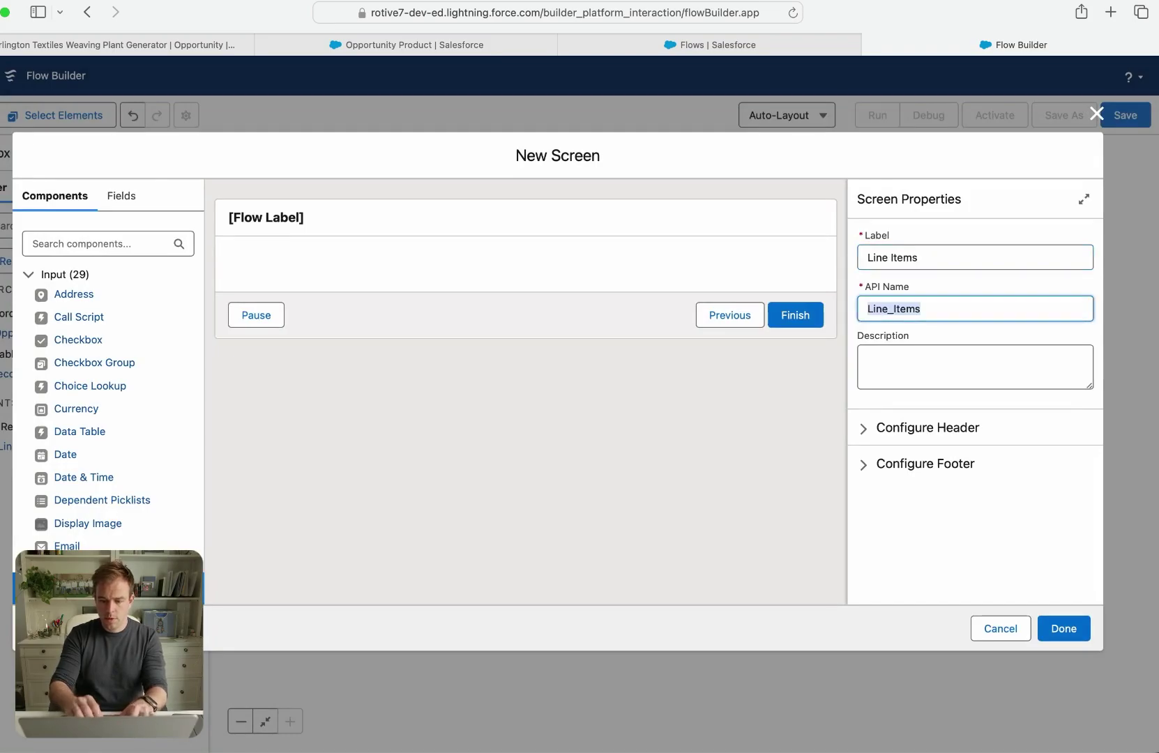
pyautogui.click(959, 345)
# Add a Data Table component to the Line Items screen.
pyautogui.click(103, 244)
pyautogui.write('tab')
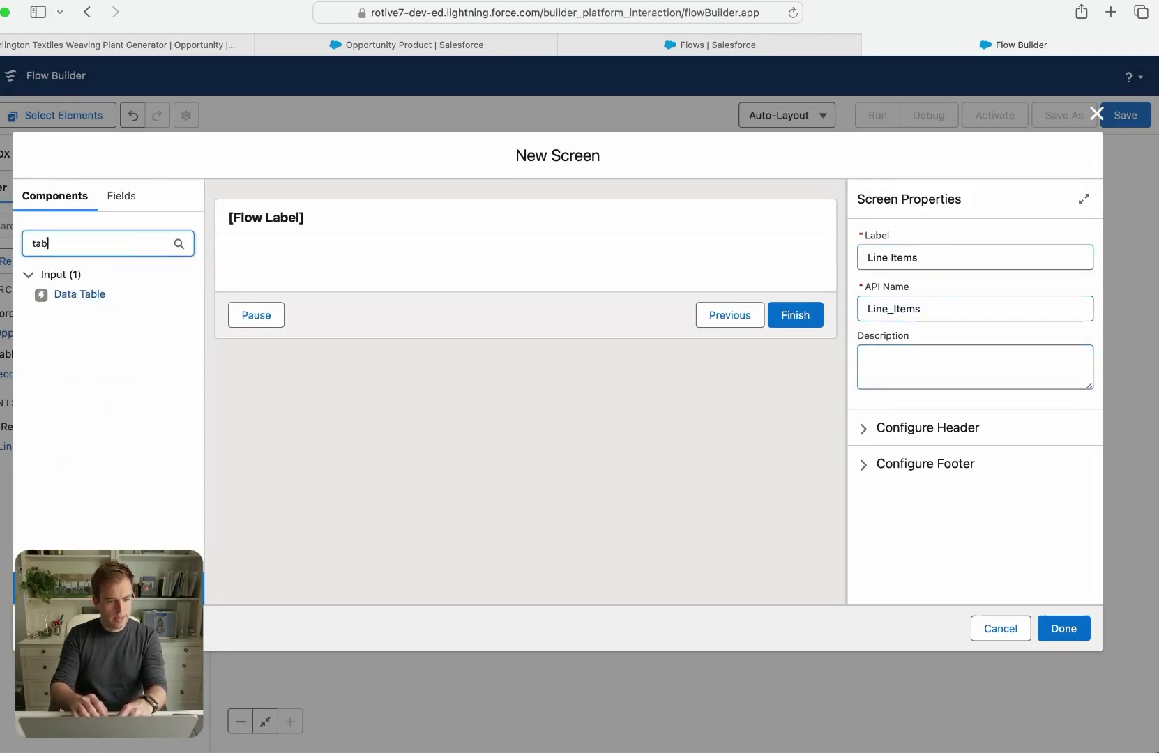
pyautogui.moveTo(75, 303); pyautogui.dragTo(348, 276)
# Give the data table the API name LineItemsTable and use the Opportunity Product collection from the Get Records element as its source.
pyautogui.click(931, 246)
pyautogui.write('LineItemsTable')
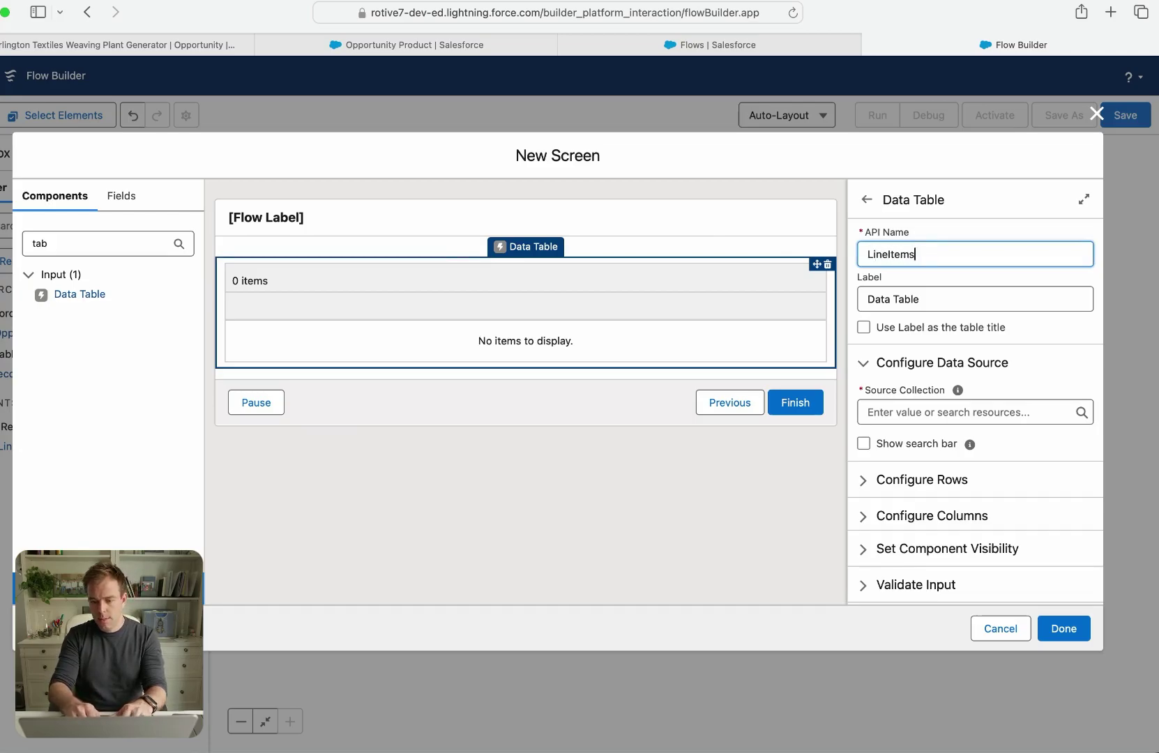
pyautogui.click(890, 412)
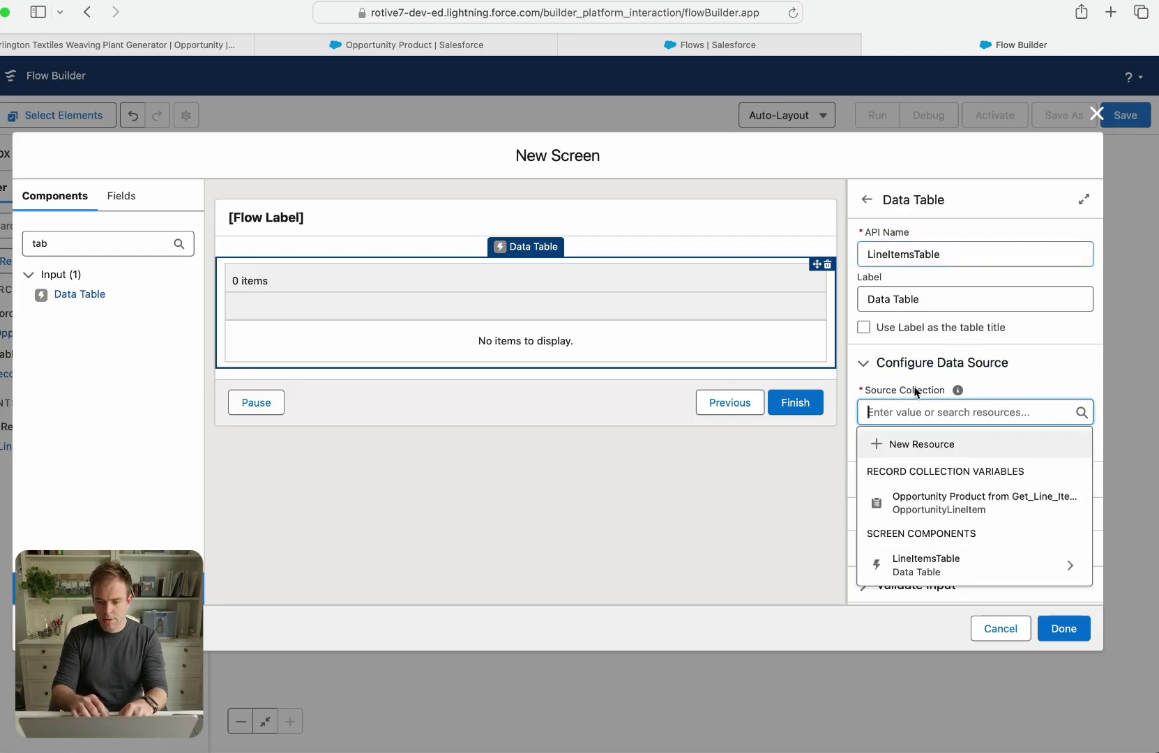
pyautogui.click(926, 506)
# Set the data table's minimum row selection to 1.
pyautogui.scroll(-1, 996, 468)
pyautogui.click(1008, 448)
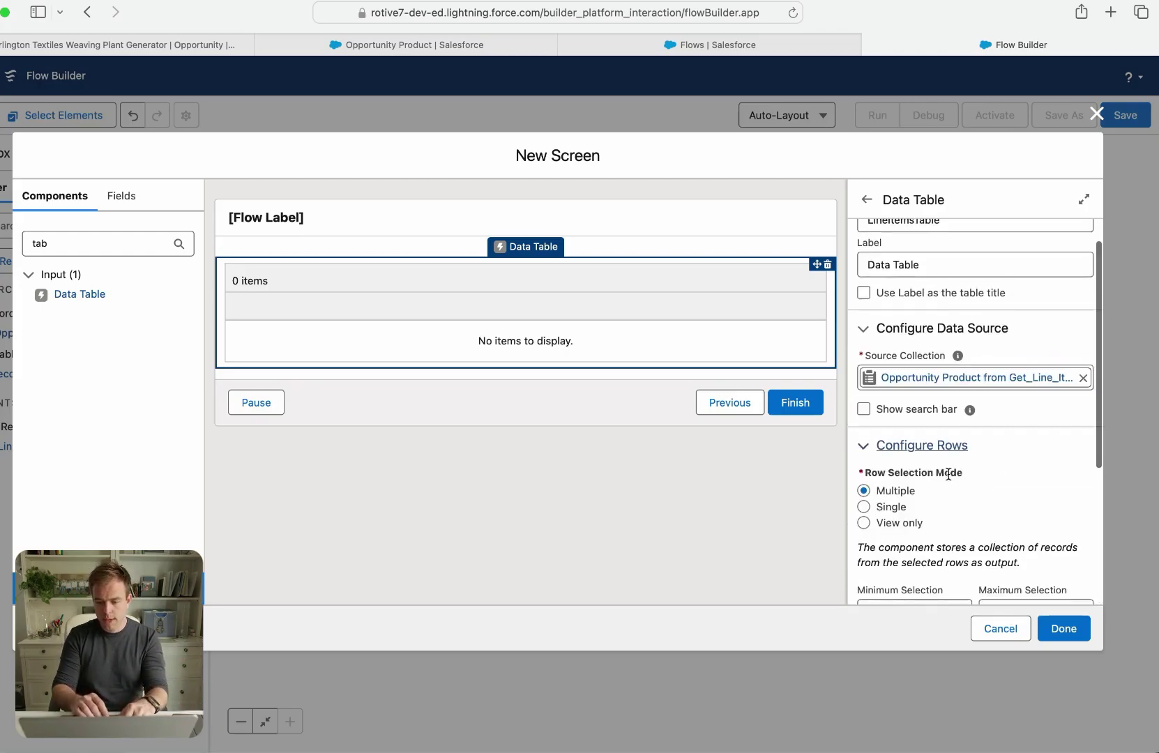
pyautogui.scroll(-3, 949, 475)
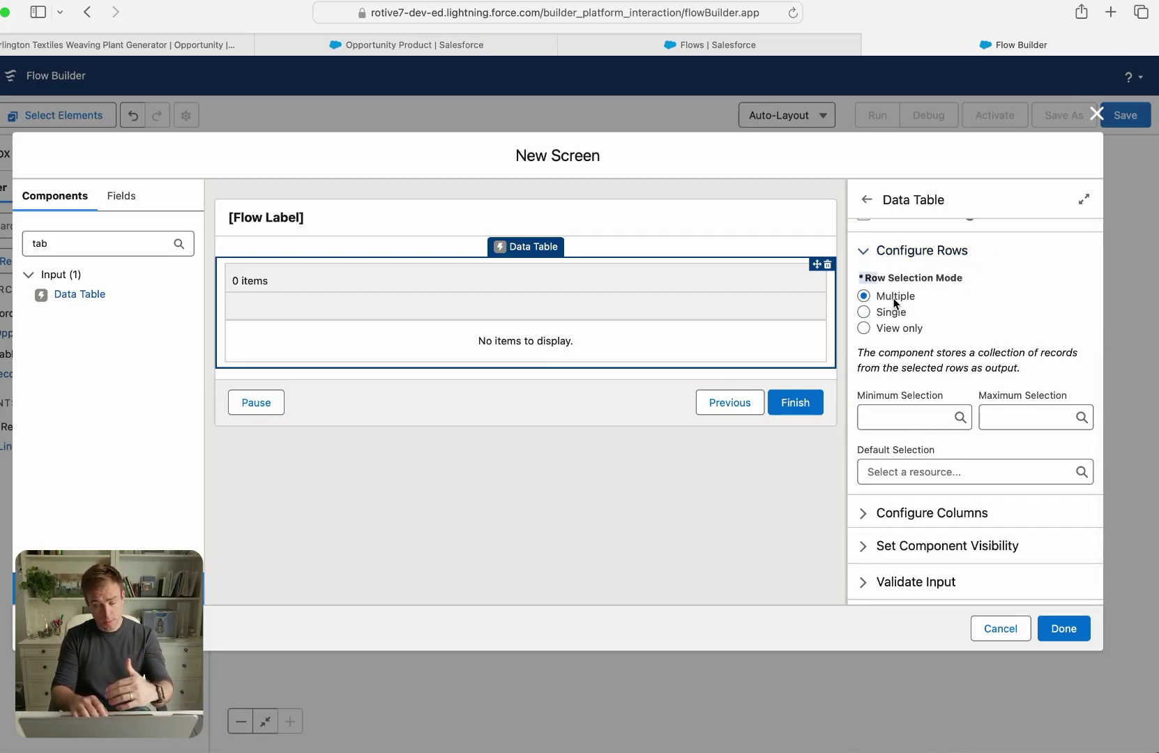
pyautogui.scroll(-1, 989, 314)
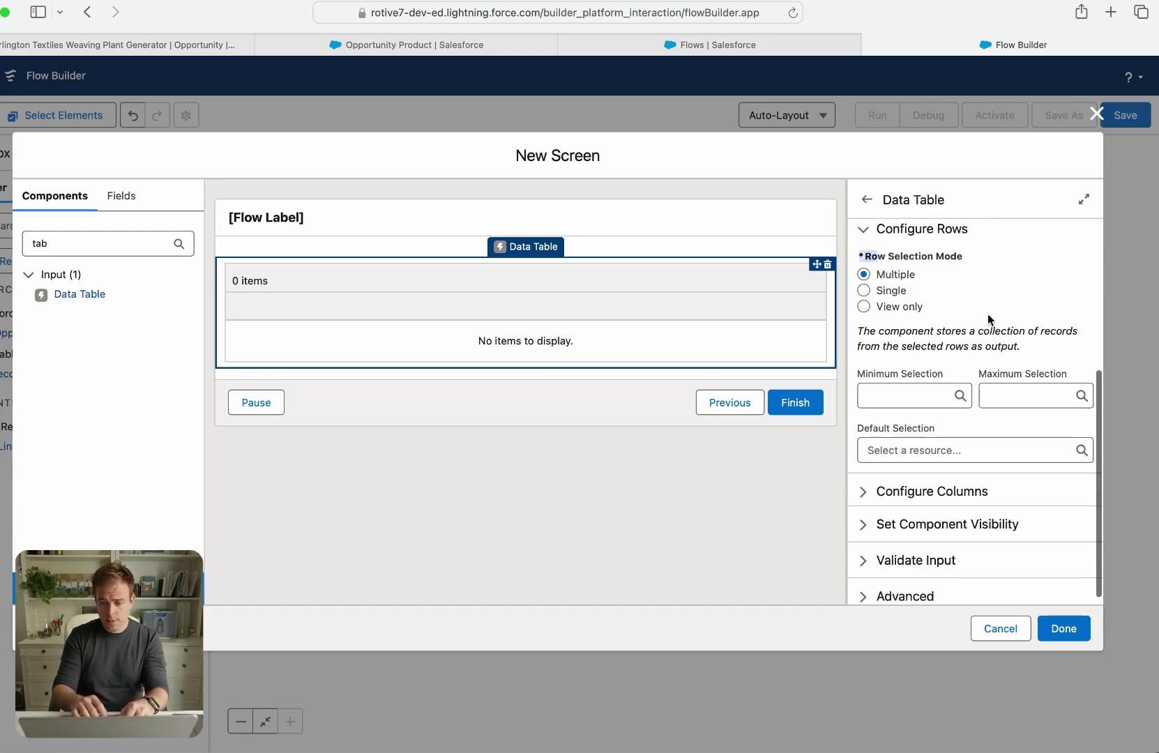
pyautogui.press('Tab')
pyautogui.write('1')
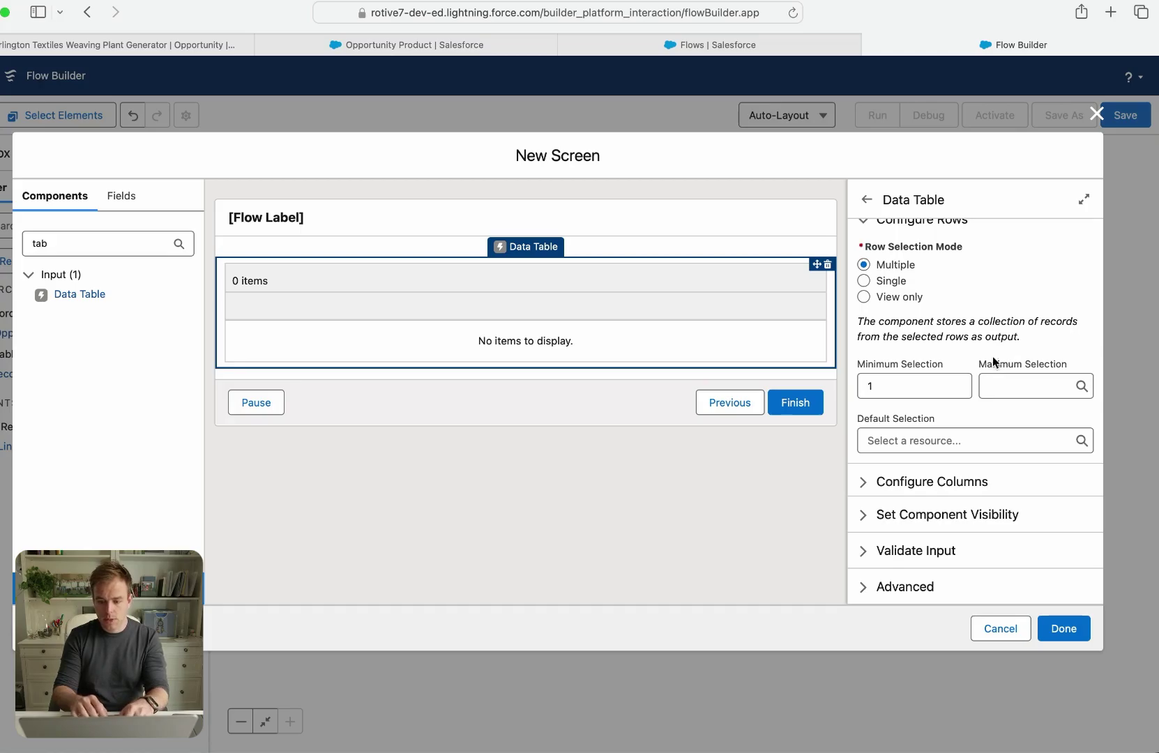
# Configure the data table's first column with Name as its source field.
pyautogui.click(970, 481)
pyautogui.scroll(-3, 970, 453)
pyautogui.scroll(-4, 970, 453)
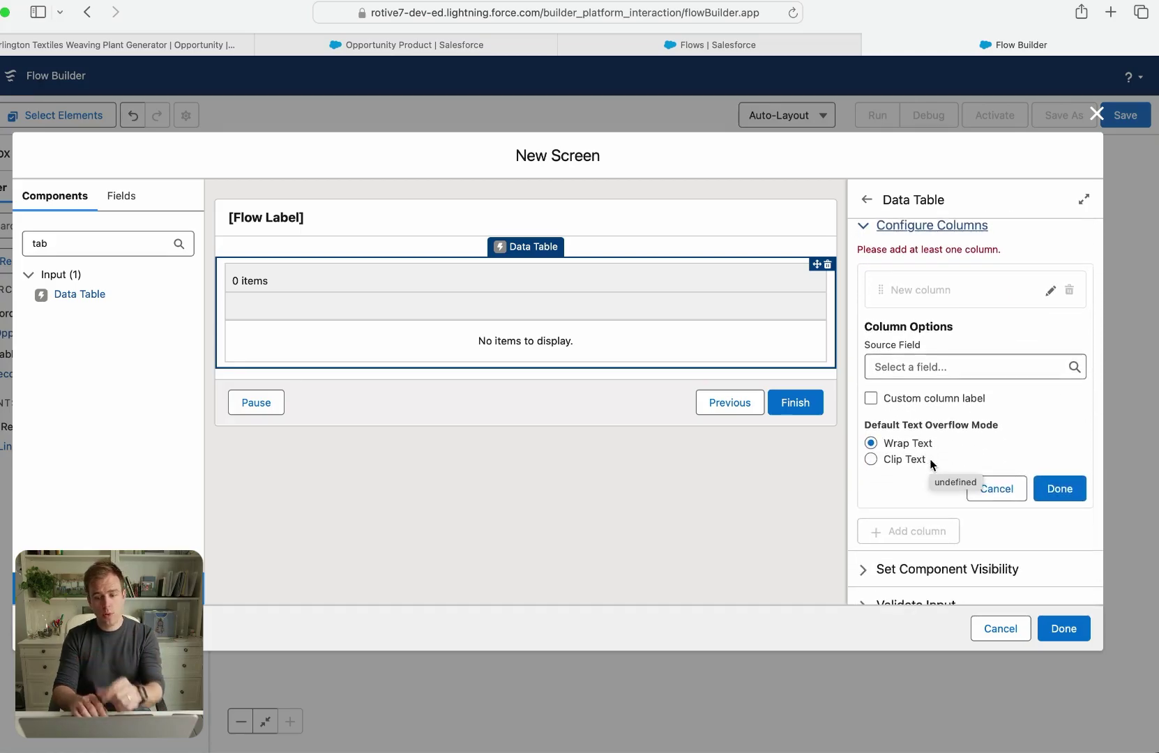
pyautogui.click(888, 377)
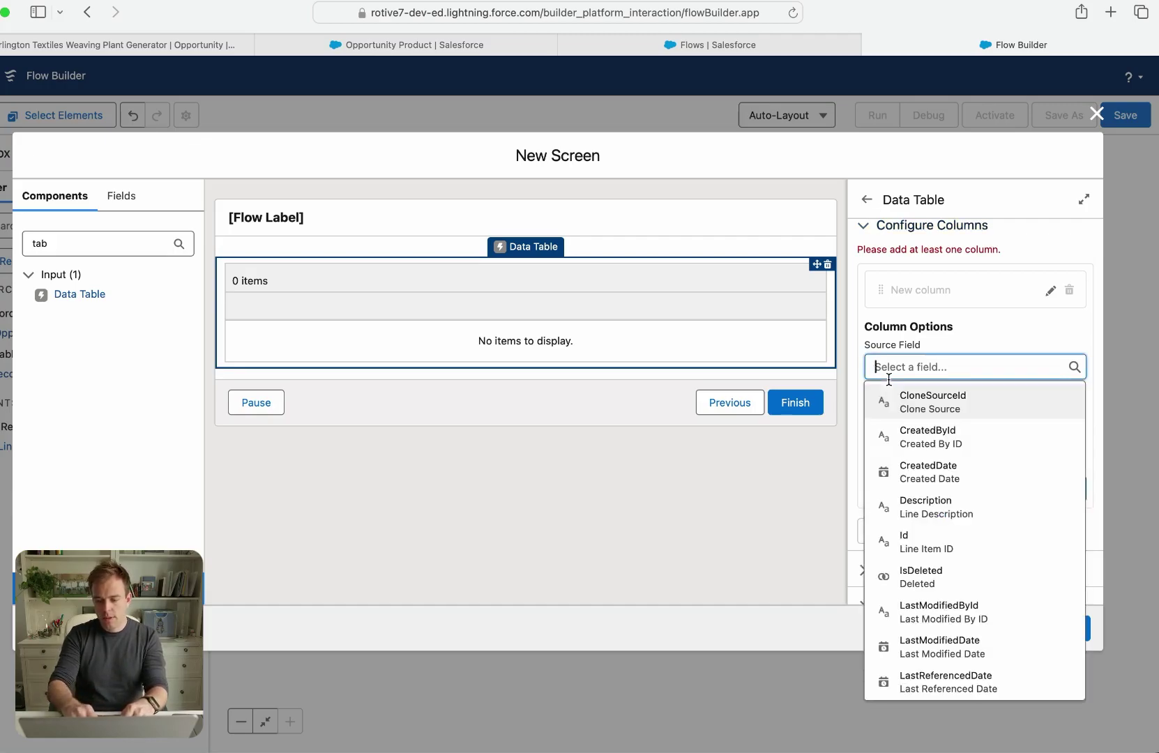
pyautogui.write('name')
pyautogui.click(915, 404)
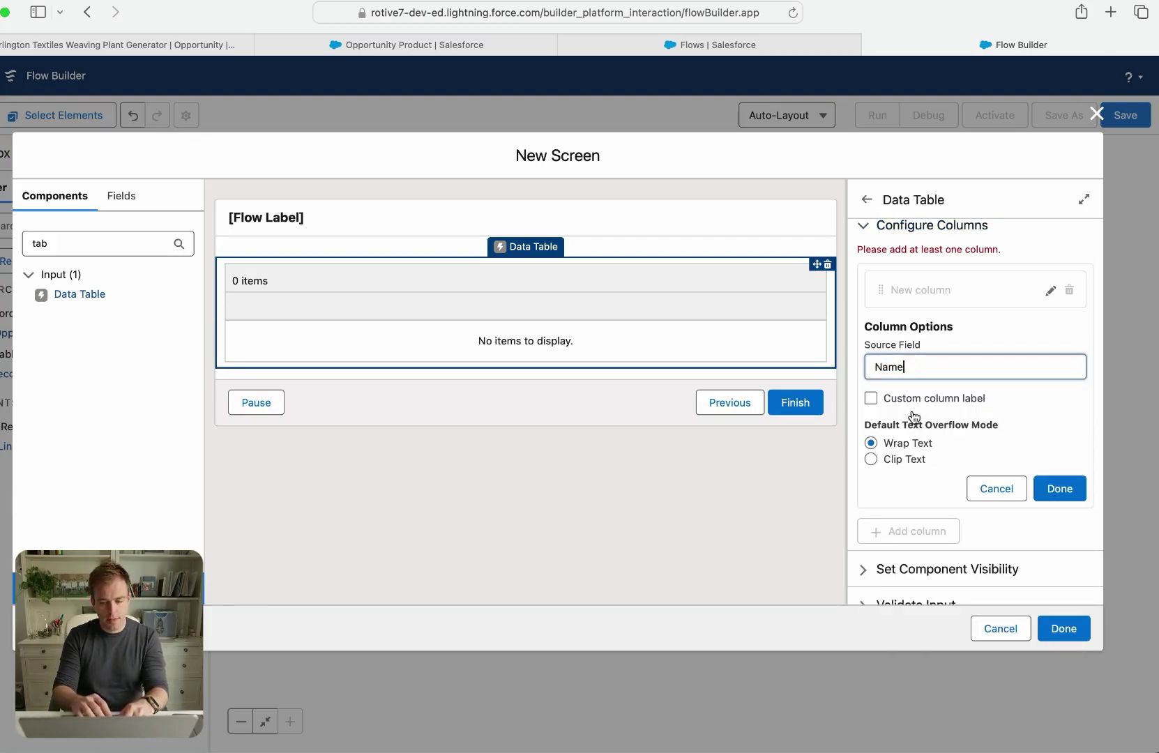
pyautogui.click(1044, 486)
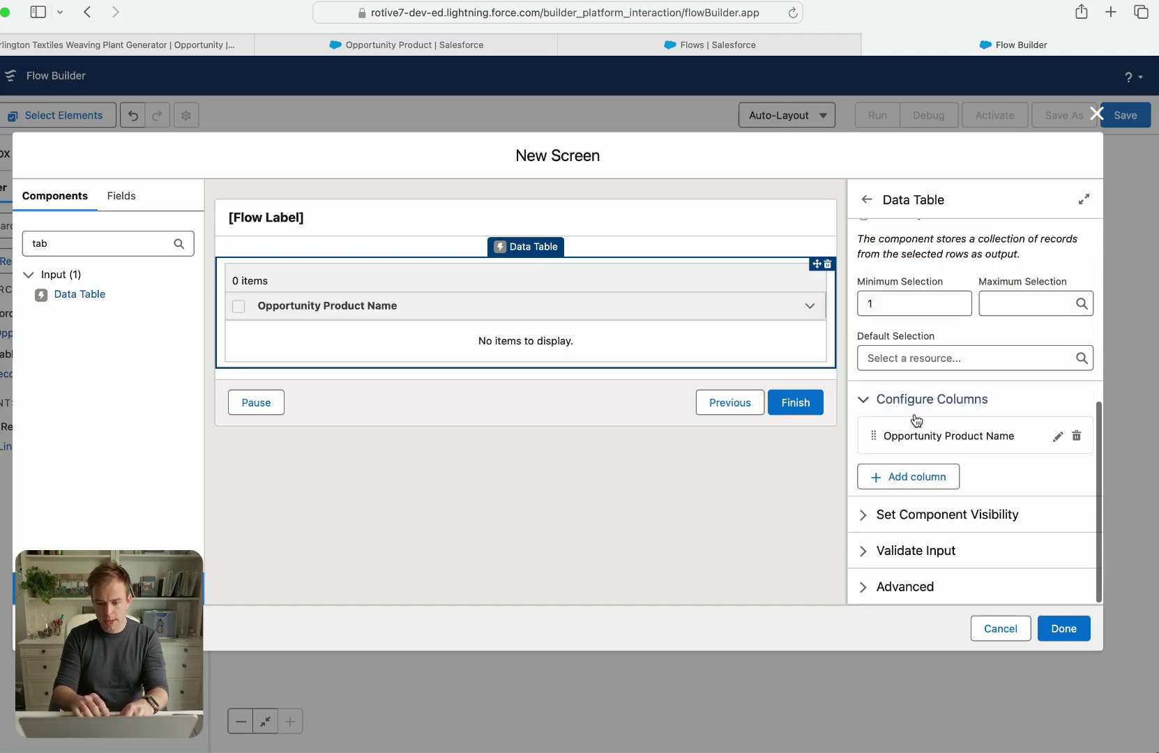
# Add a second data table column with ListPrice as its source field.
pyautogui.click(909, 477)
pyautogui.click(907, 505)
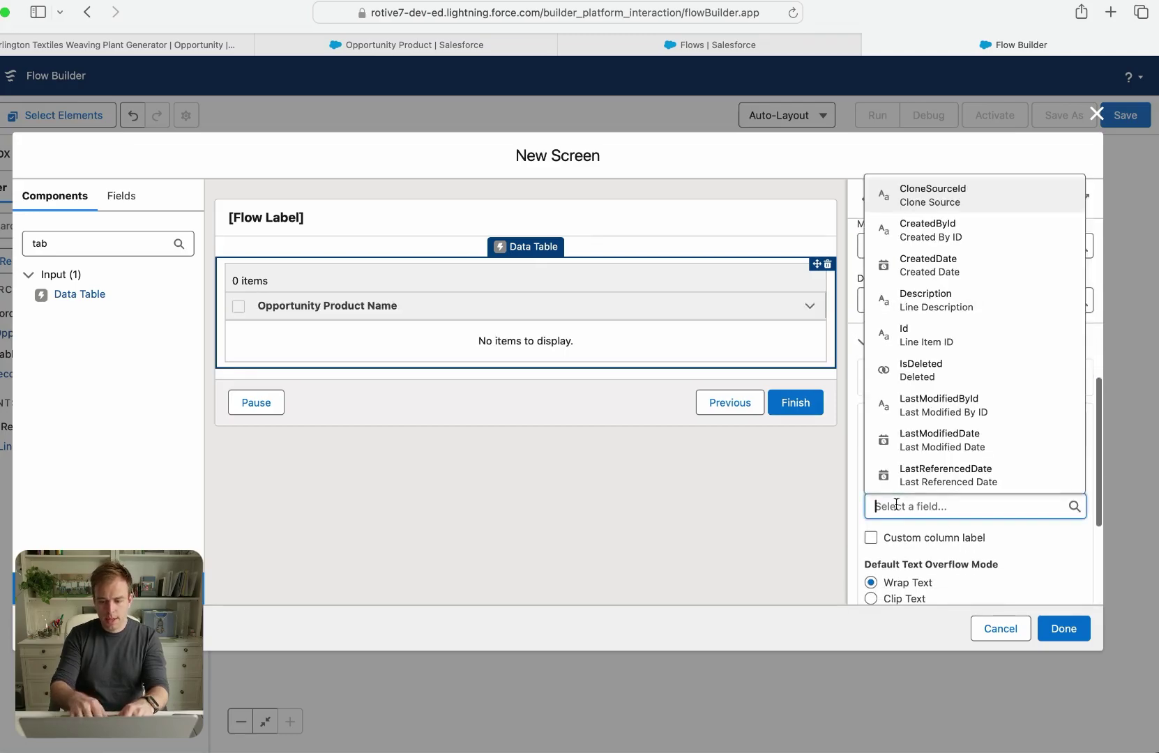
pyautogui.write('list')
pyautogui.click(921, 469)
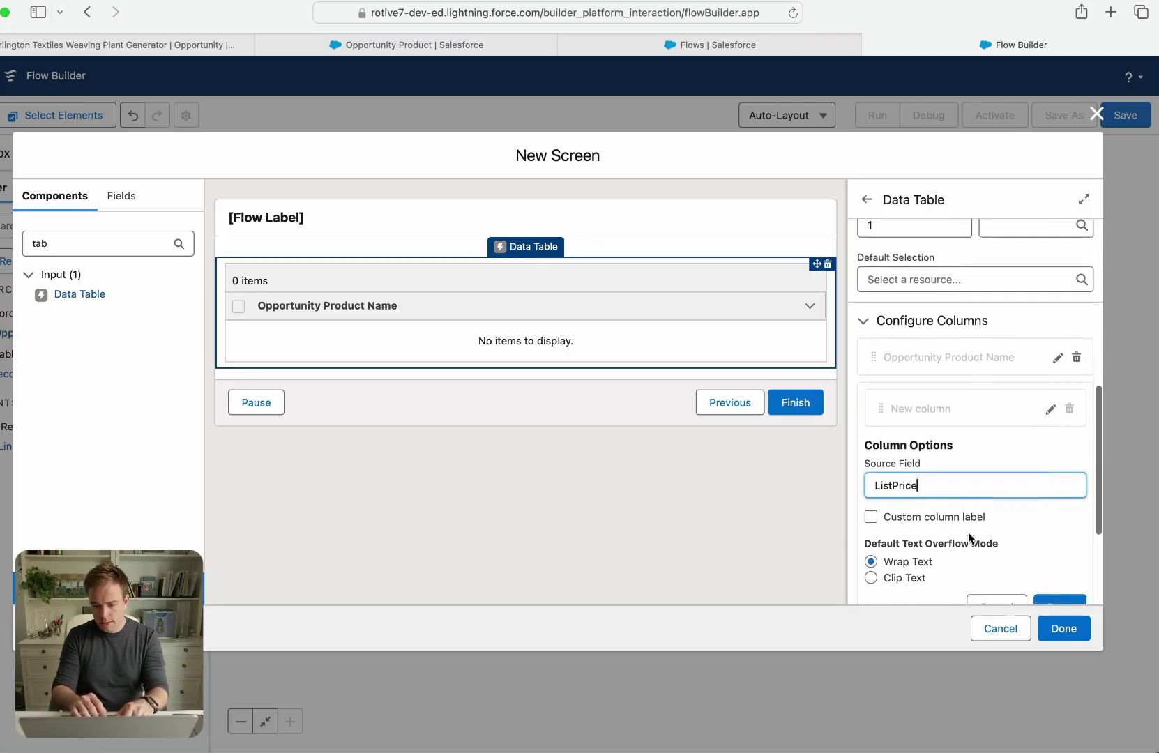
pyautogui.click(1058, 510)
# Add a third data table column for the sales price, using UnitPrice as its source field.
pyautogui.click(914, 475)
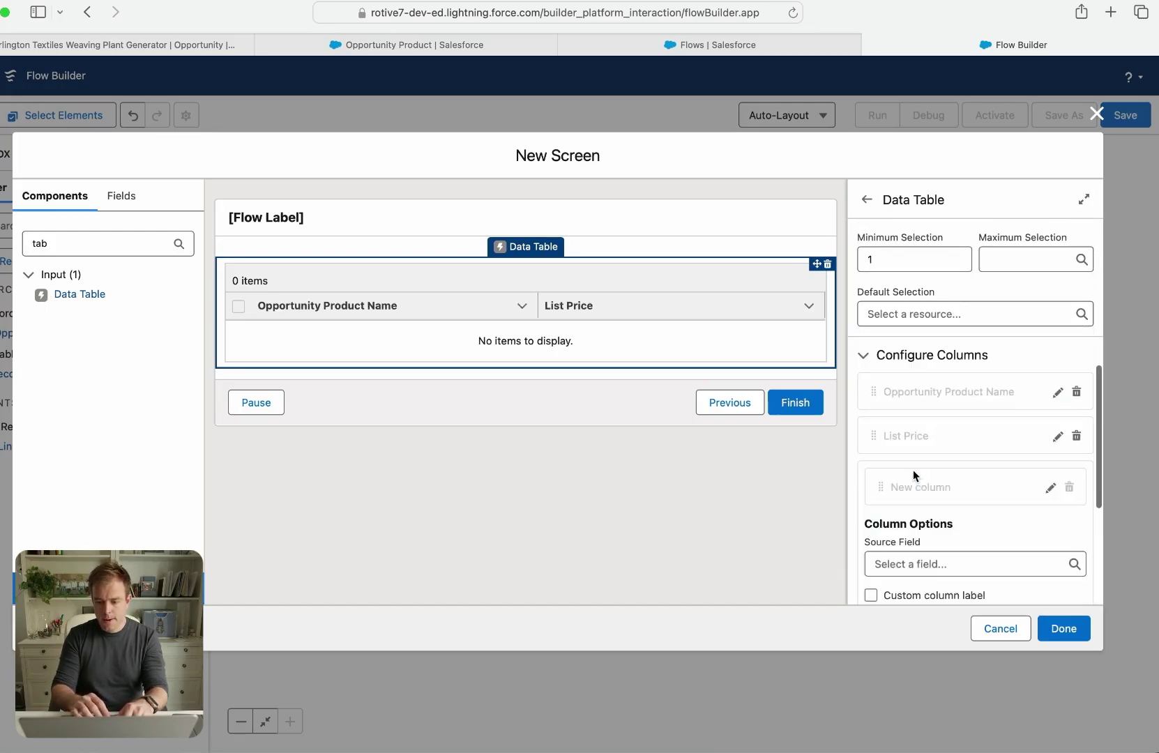
pyautogui.scroll(-1, 934, 500)
pyautogui.click(919, 541)
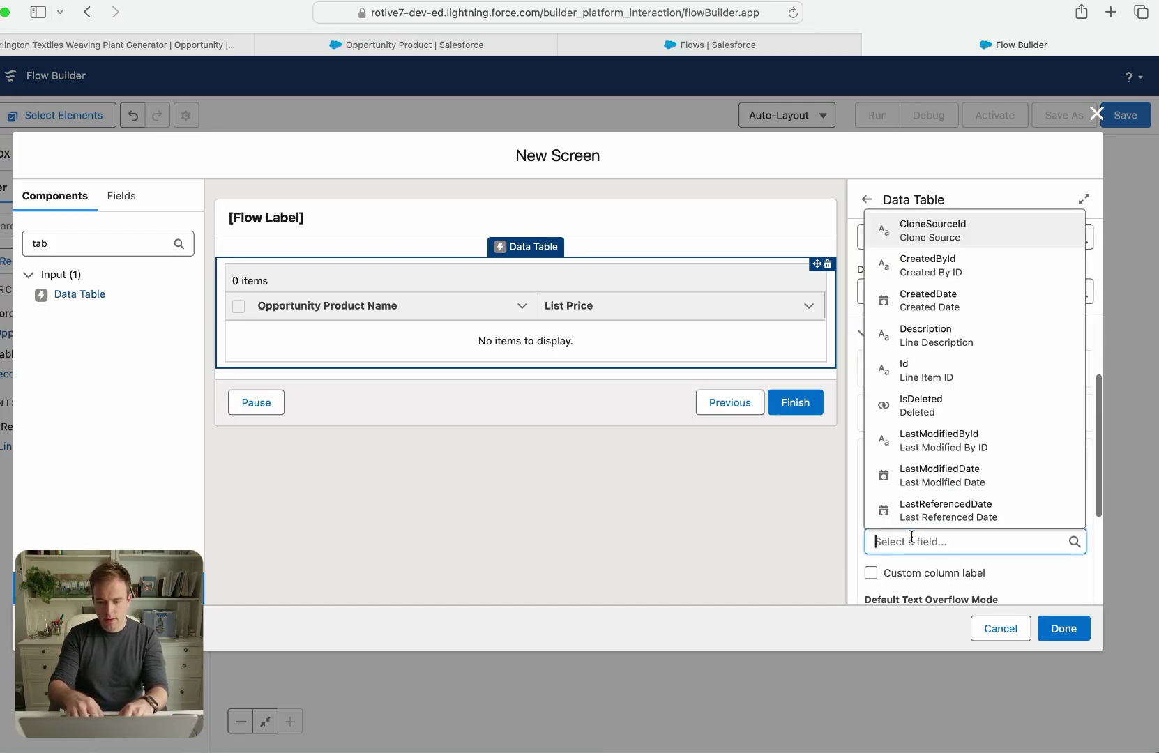
pyautogui.write('sale')
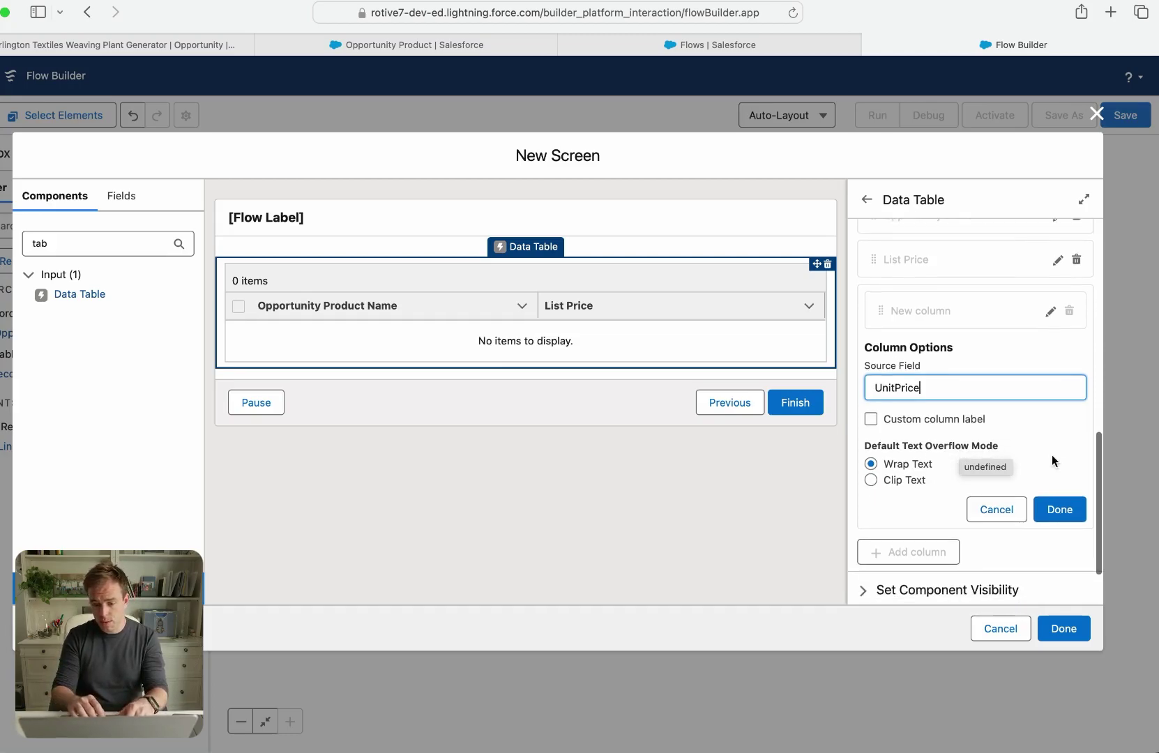
pyautogui.click(1059, 510)
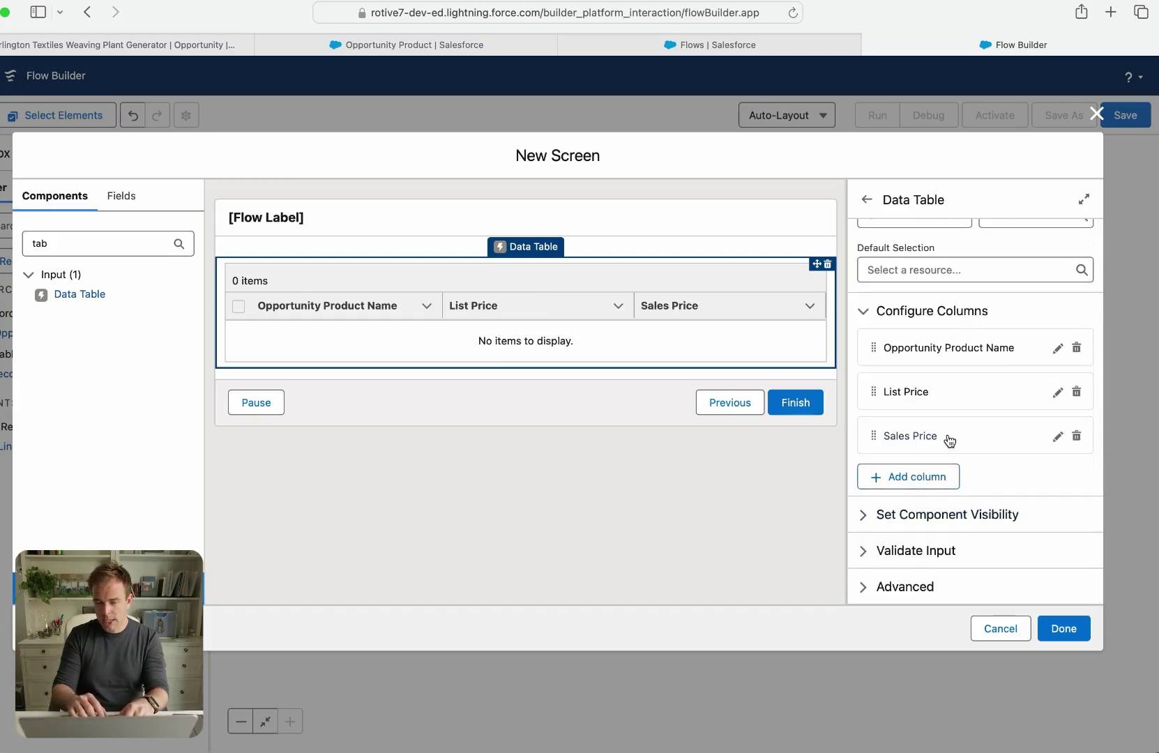
# Give the screen's Next or Finish button the custom label "Update Sales Price to Current List Price".
pyautogui.click(598, 404)
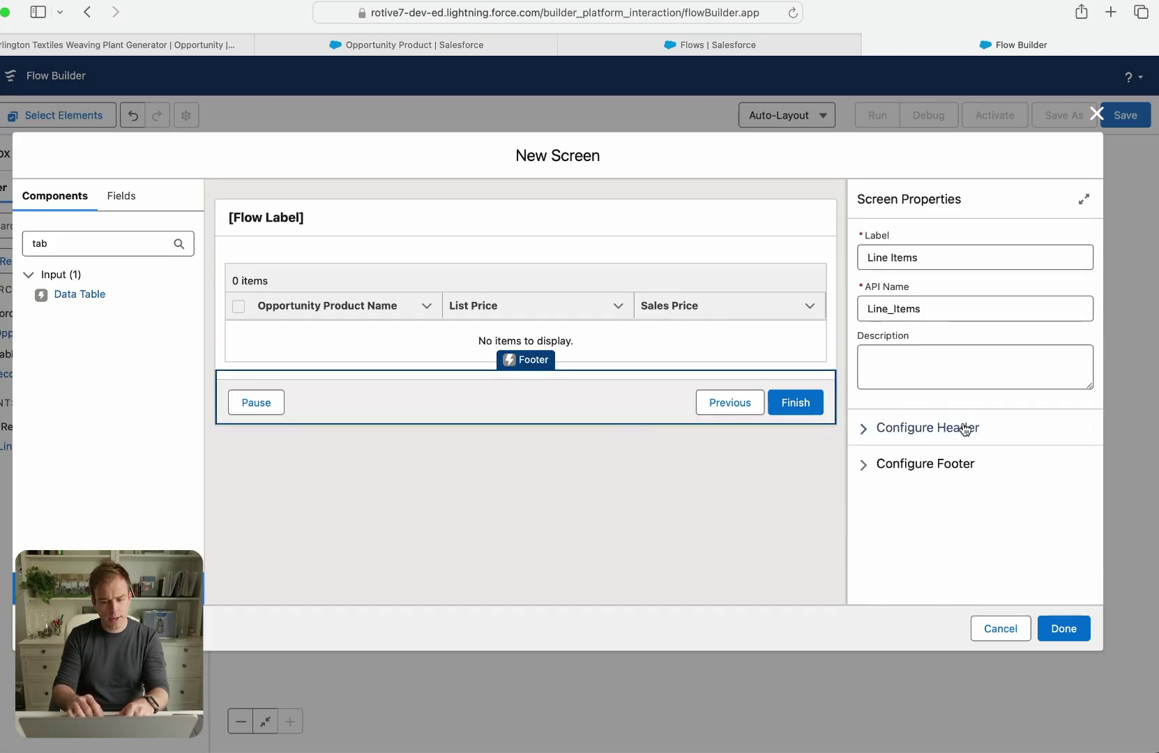
pyautogui.click(924, 464)
pyautogui.scroll(-5, 968, 489)
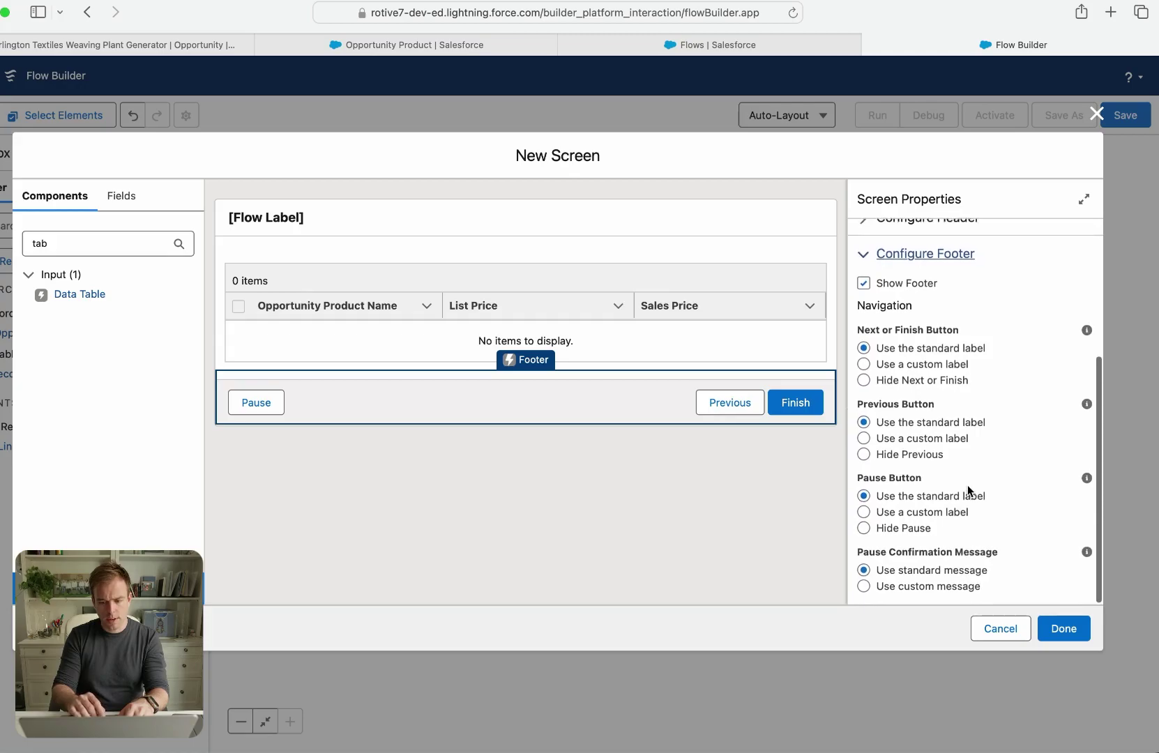
pyautogui.click(865, 366)
pyautogui.click(893, 423)
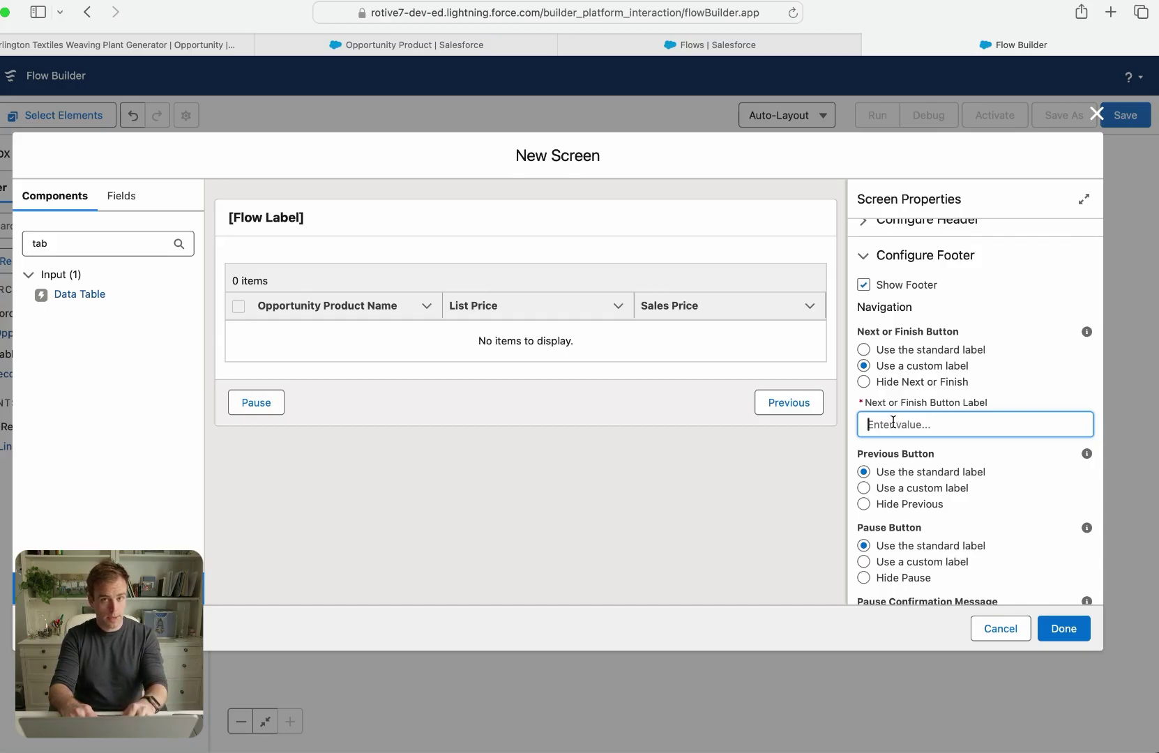
pyautogui.write('Update Sales Price to Current List Price')
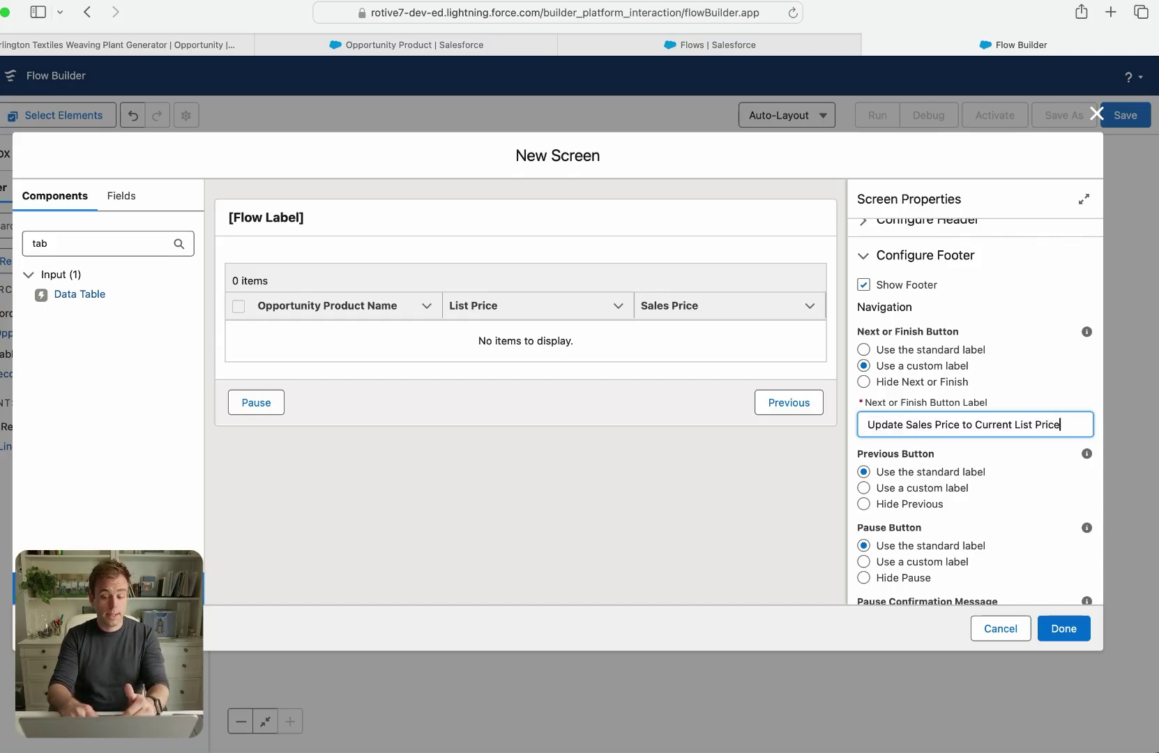
pyautogui.click(1050, 385)
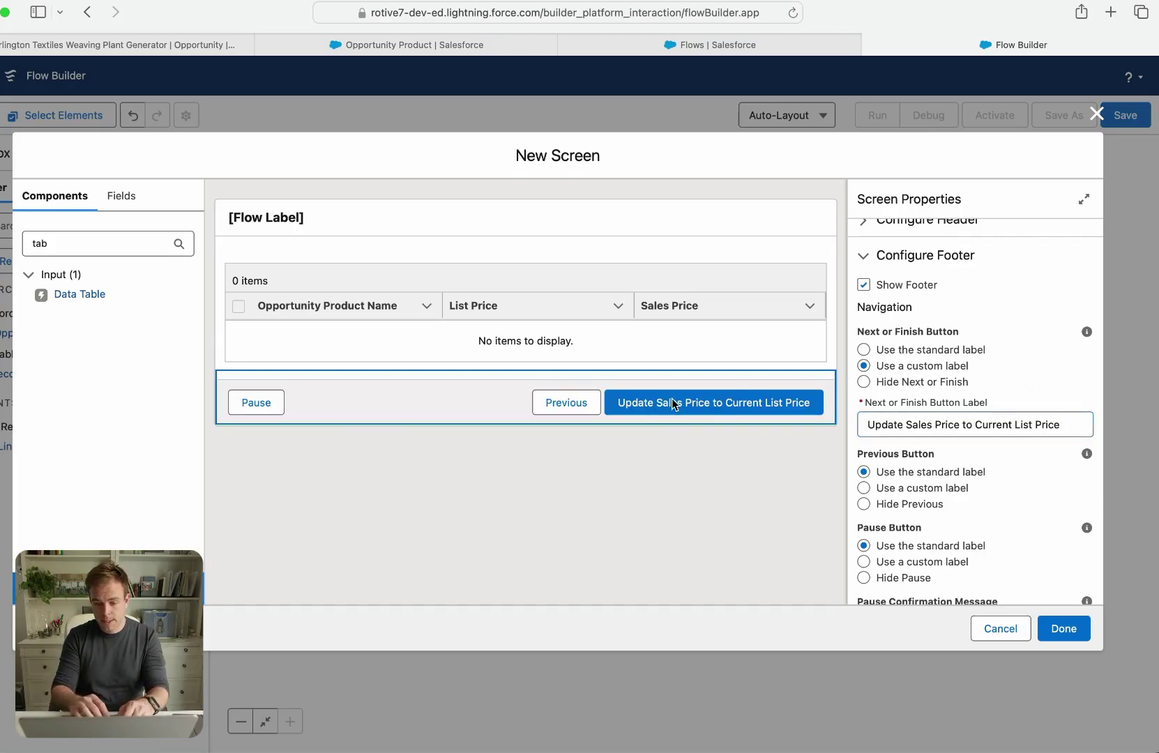
# Hide the Previous and Pause buttons in the screen footer and finish configuring the screen.
pyautogui.click(864, 504)
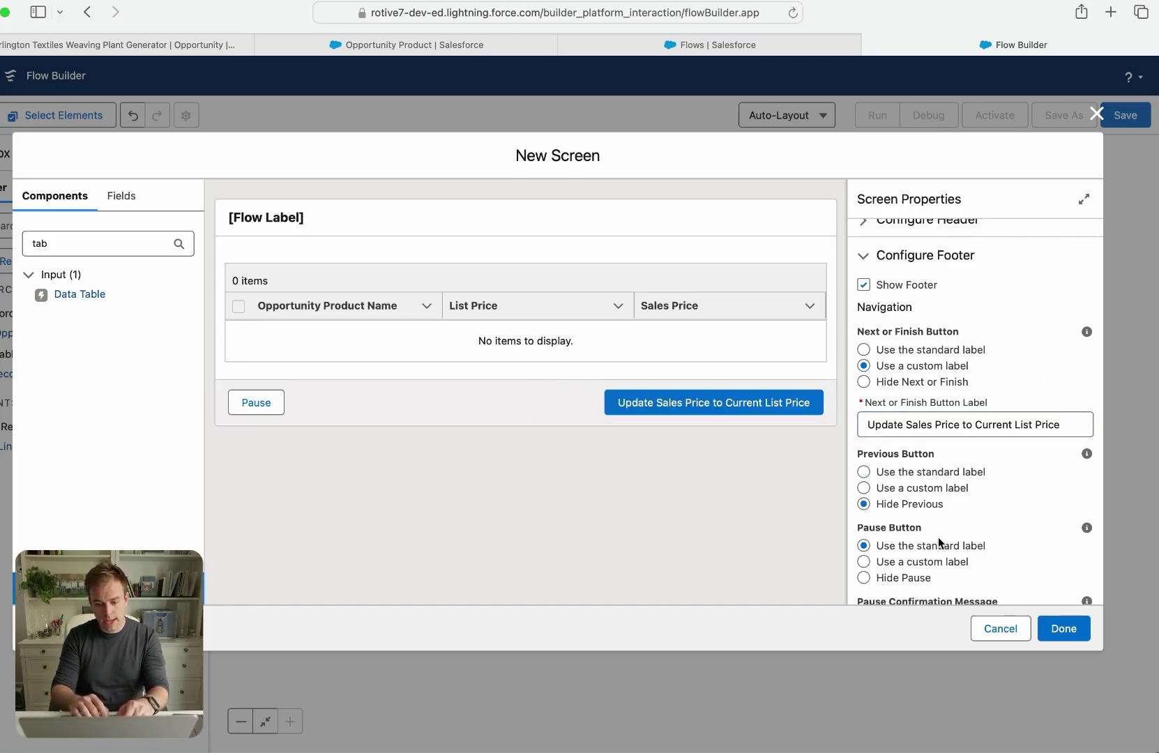
pyautogui.scroll(-2, 941, 545)
pyautogui.click(878, 530)
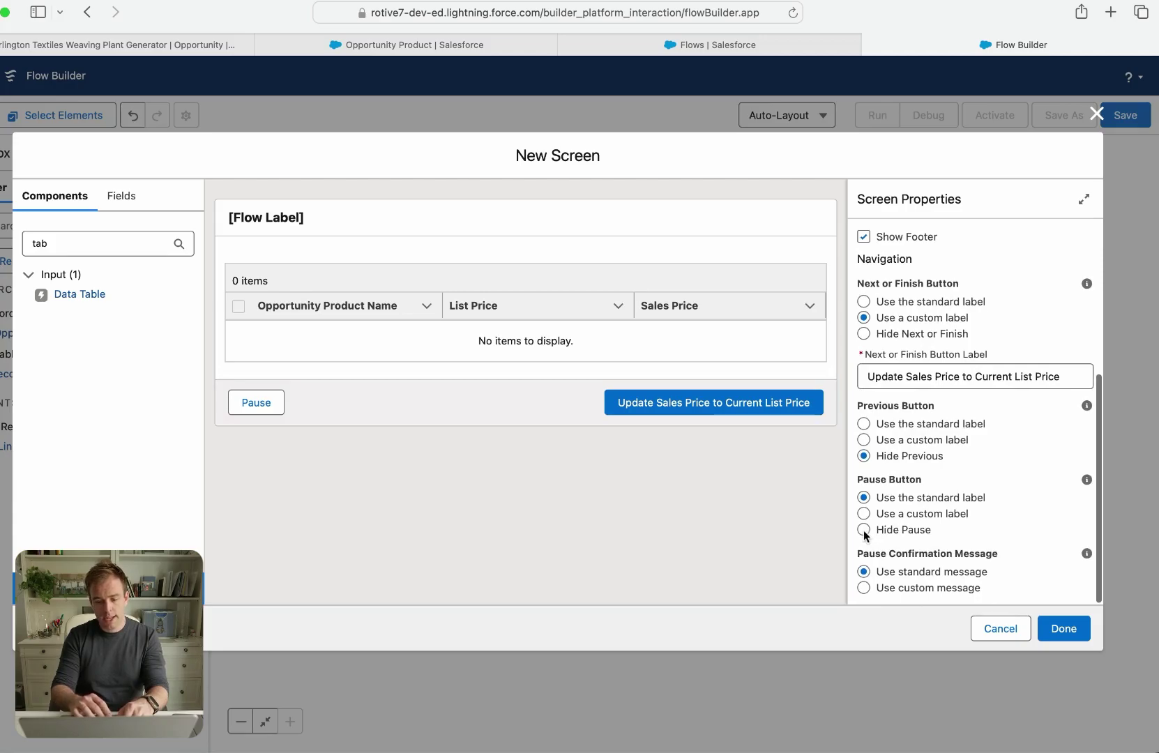
pyautogui.scroll(2, 876, 528)
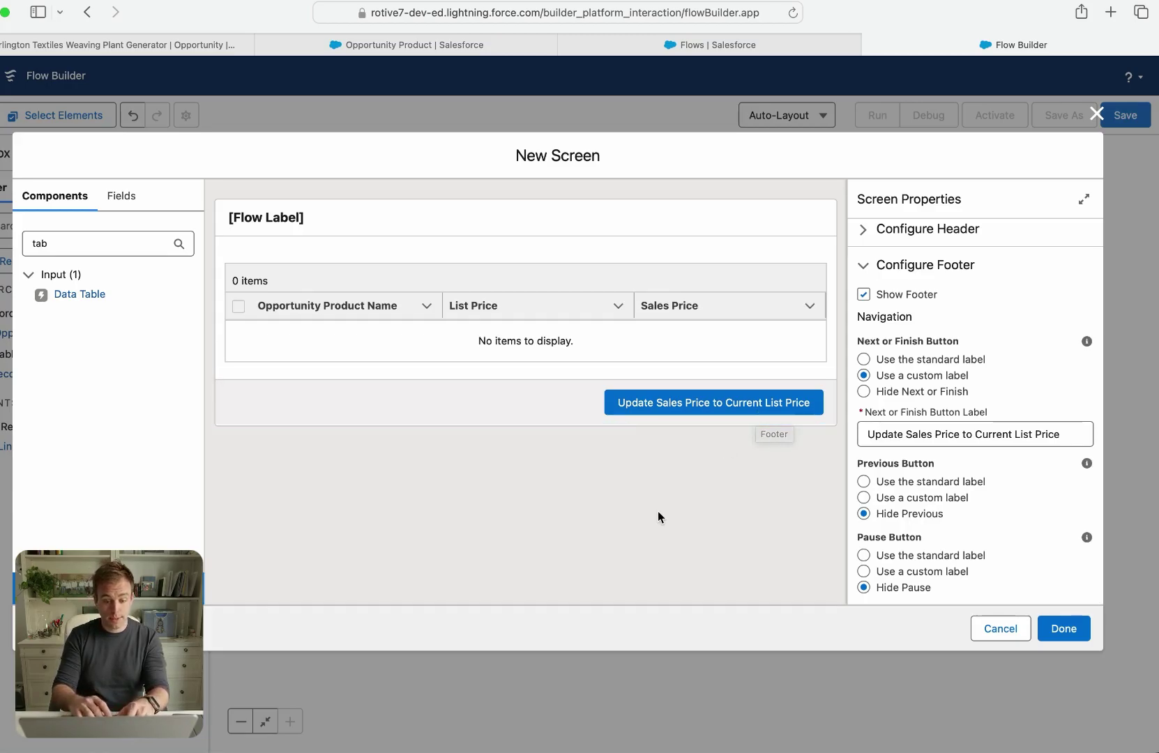
pyautogui.click(1003, 630)
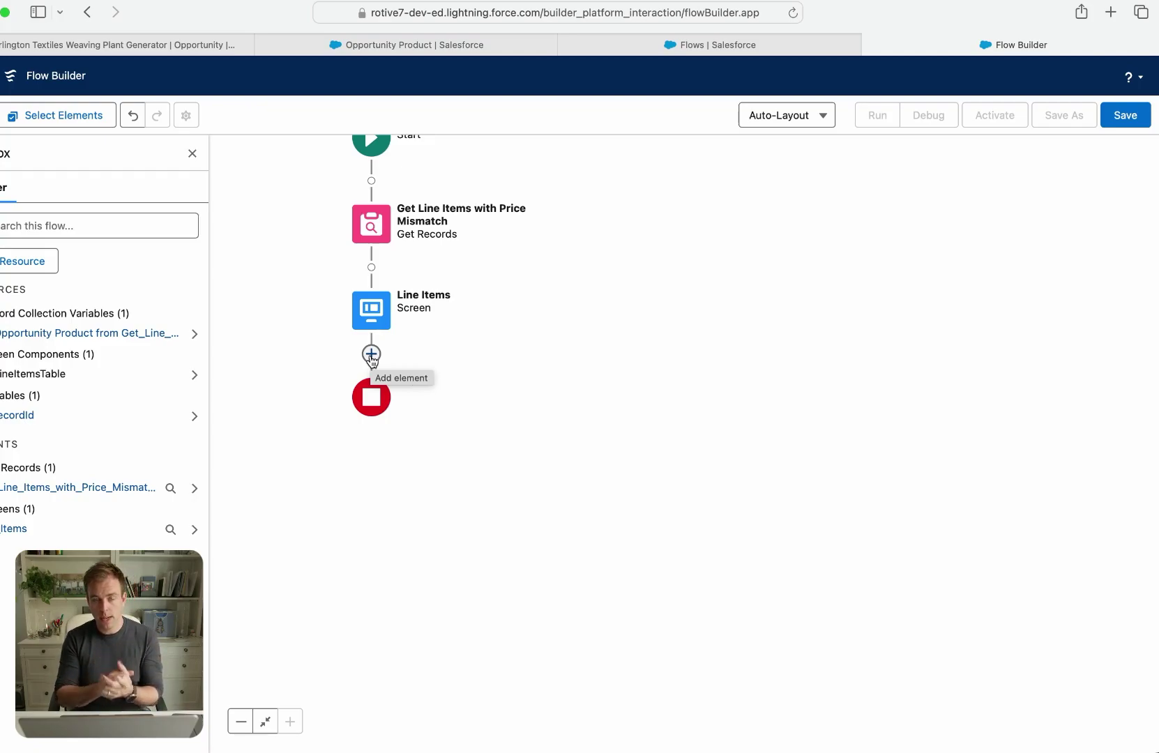
# Add a Loop after the Line Items screen that iterates over LineItemsTable's selectedRows collection.
pyautogui.click(371, 355)
pyautogui.write('loop')
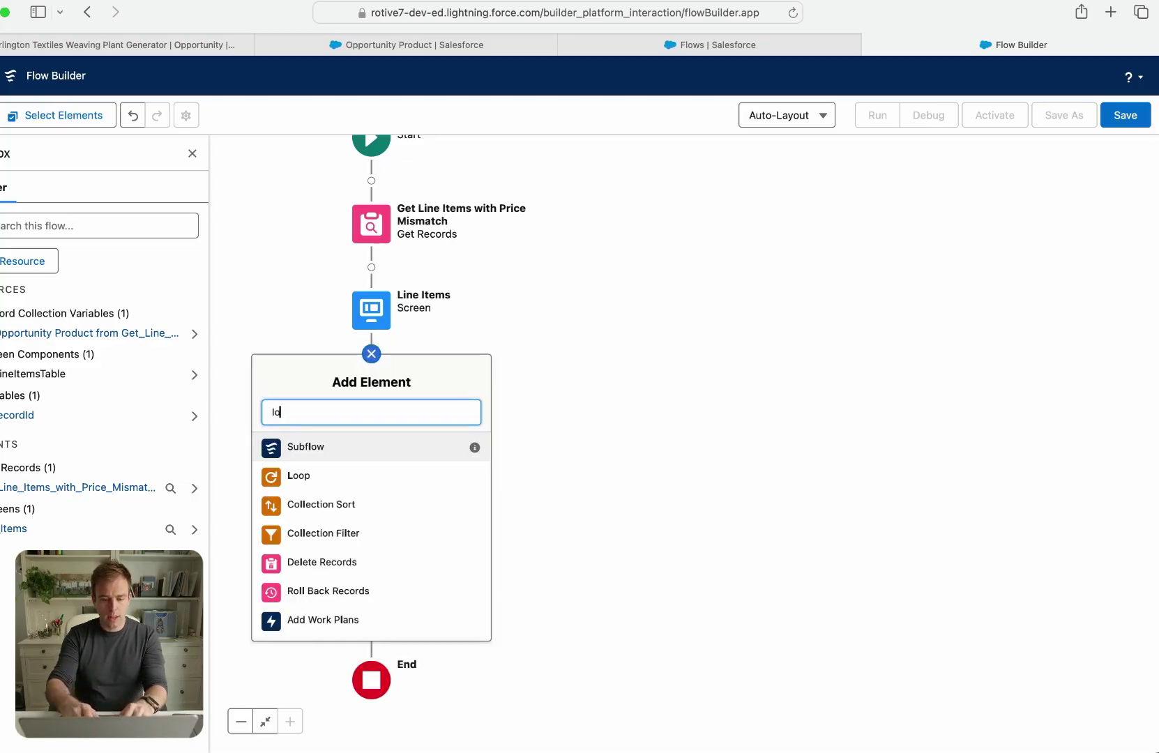
pyautogui.click(337, 450)
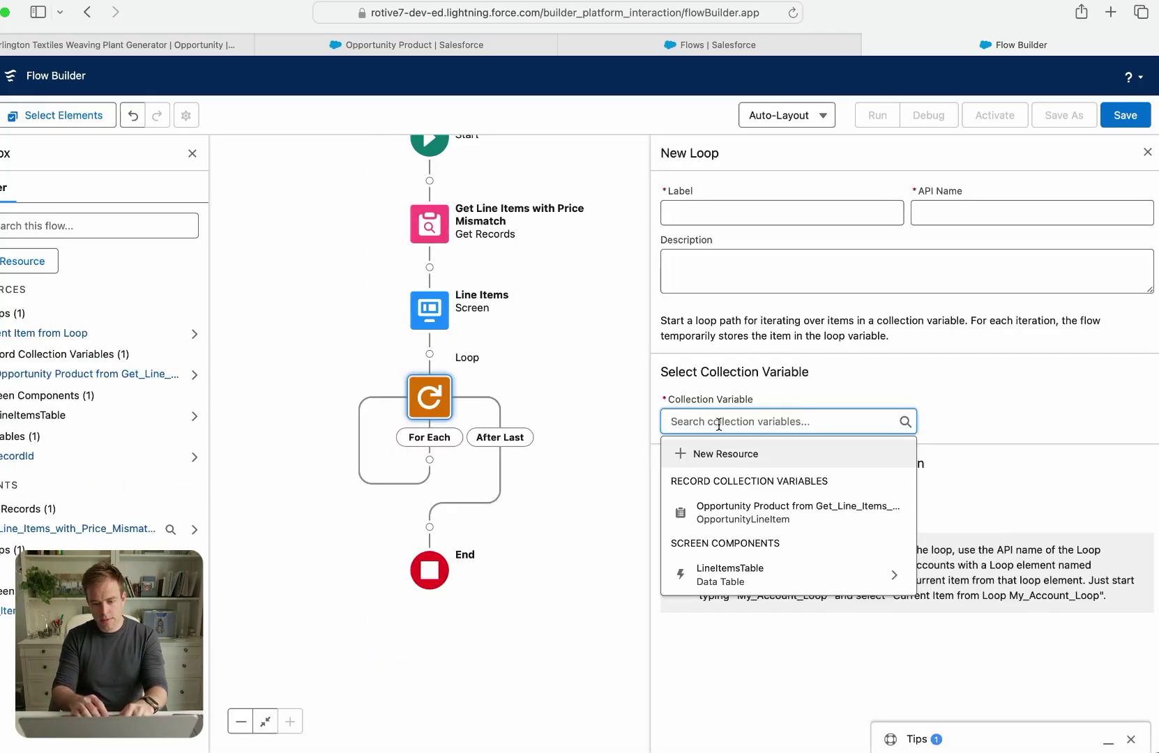
pyautogui.click(770, 576)
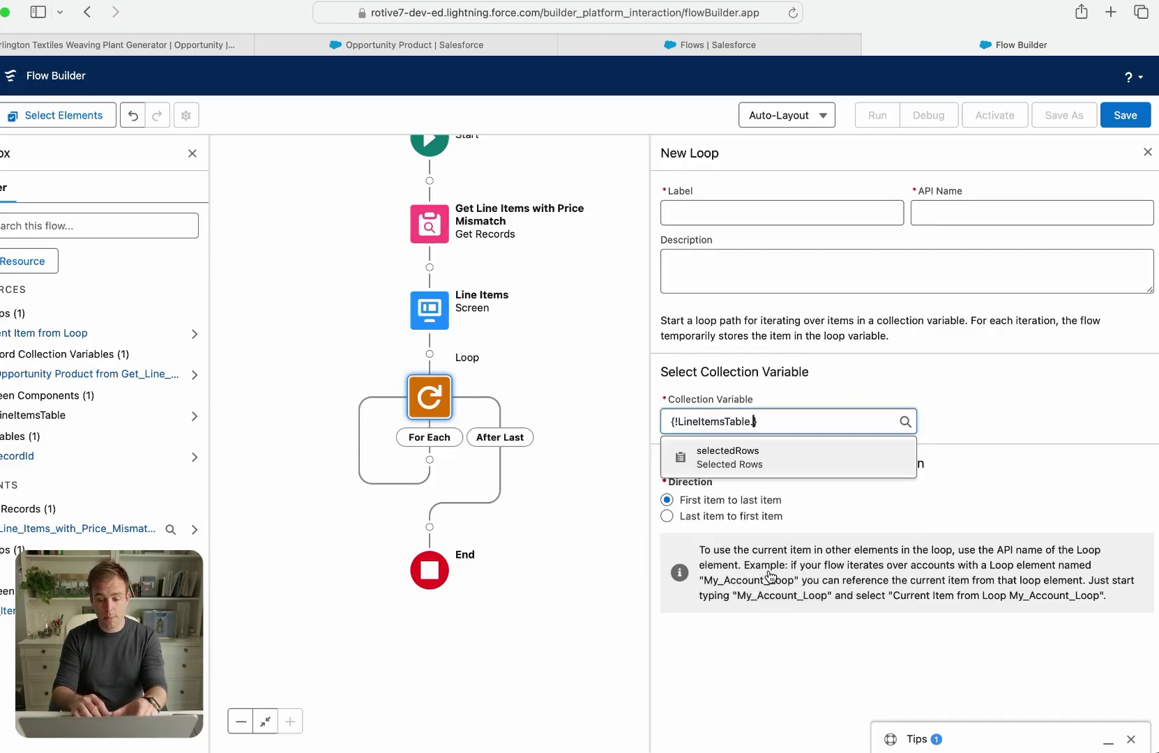
pyautogui.click(770, 462)
# Label the new loop "Loop Through Selected Line Items" and let its API name fill in from the label.
pyautogui.click(782, 213)
pyautogui.write('Loop Through Selec')
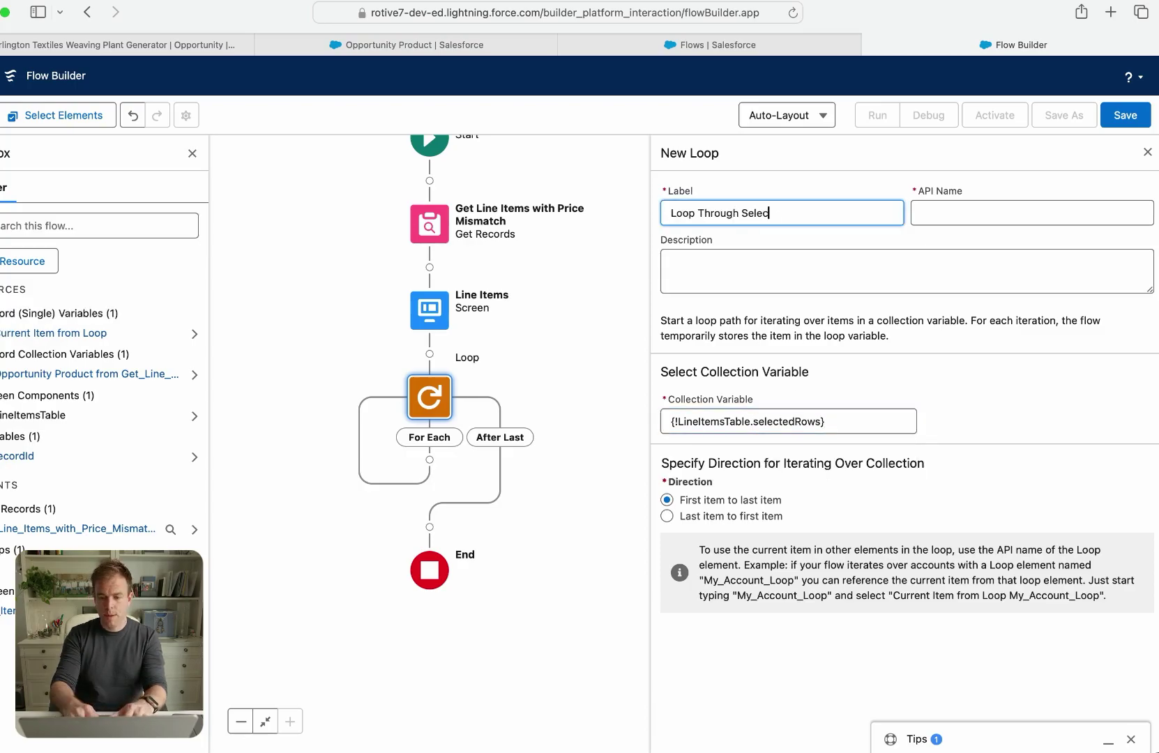
pyautogui.write('ted Line Items')
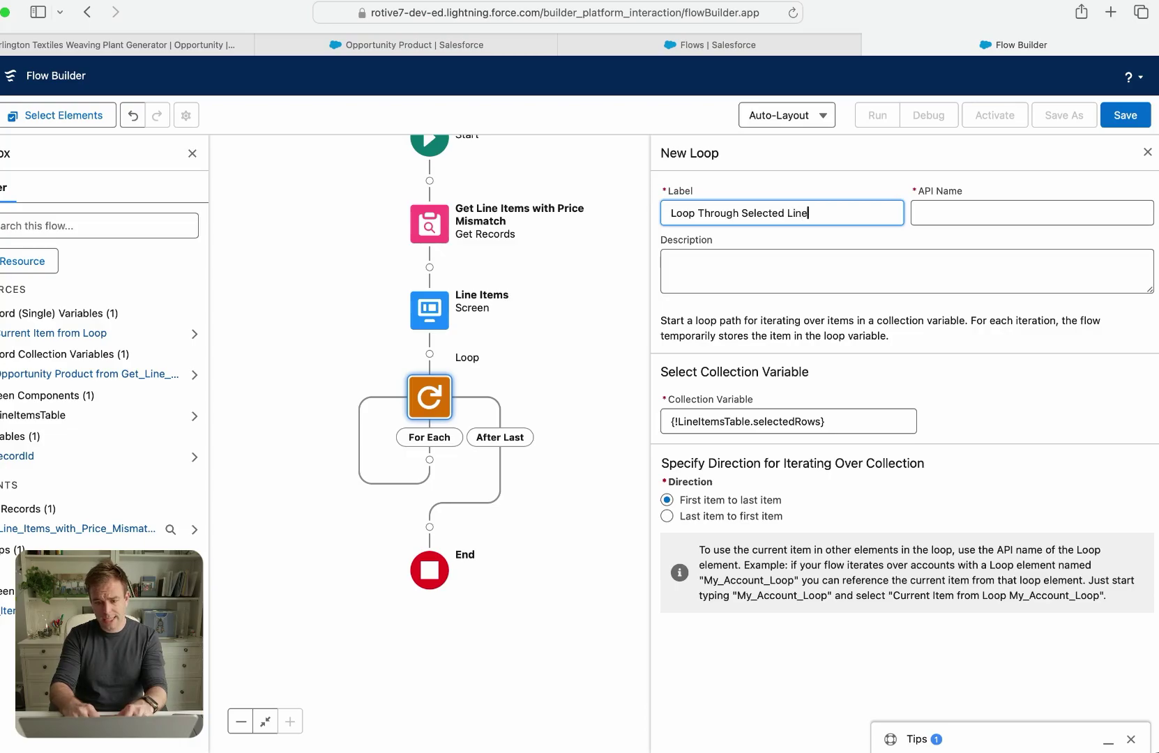
pyautogui.press('Tab')
pyautogui.press('Tab')
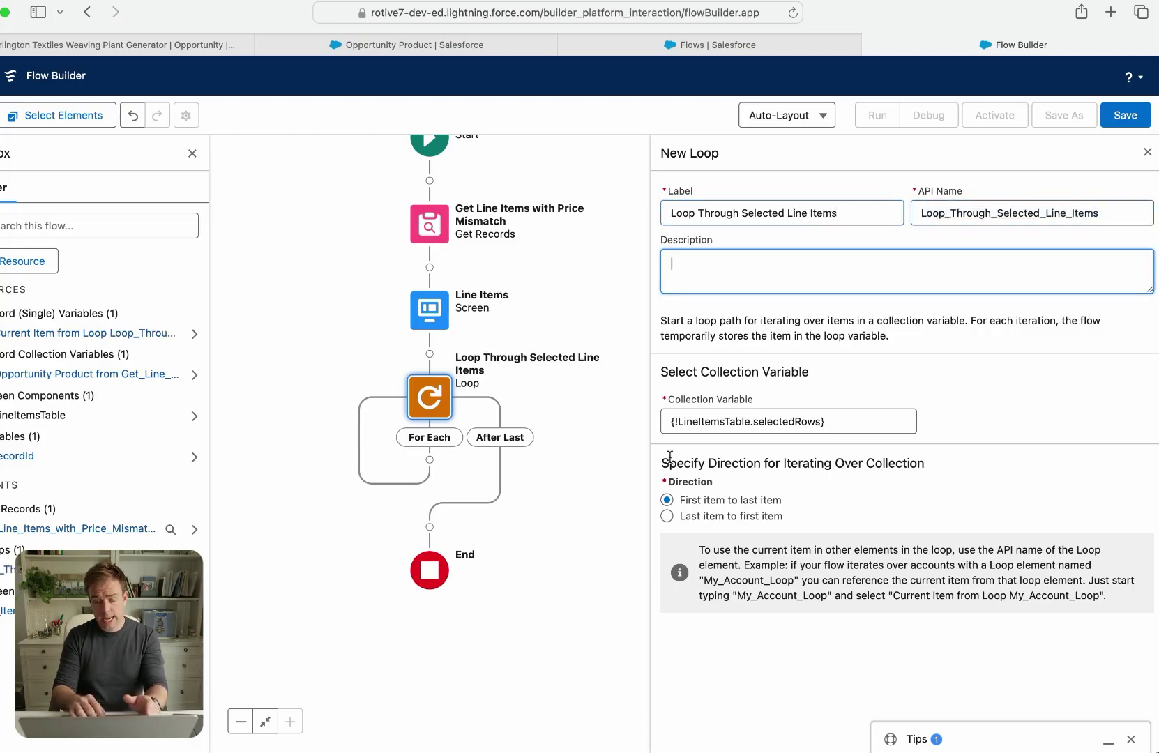
# Add an Assignment element on the loop's For Each path and label it "Update Sales price".
pyautogui.click(429, 460)
pyautogui.write('ass')
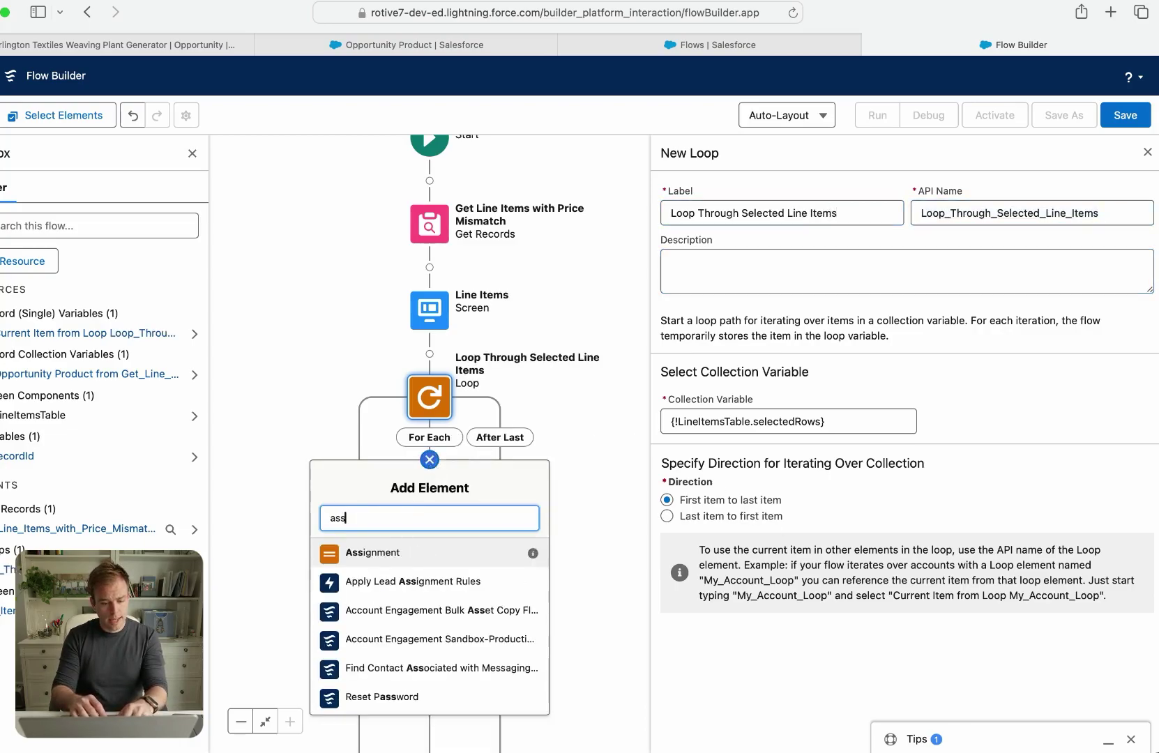
pyautogui.click(393, 549)
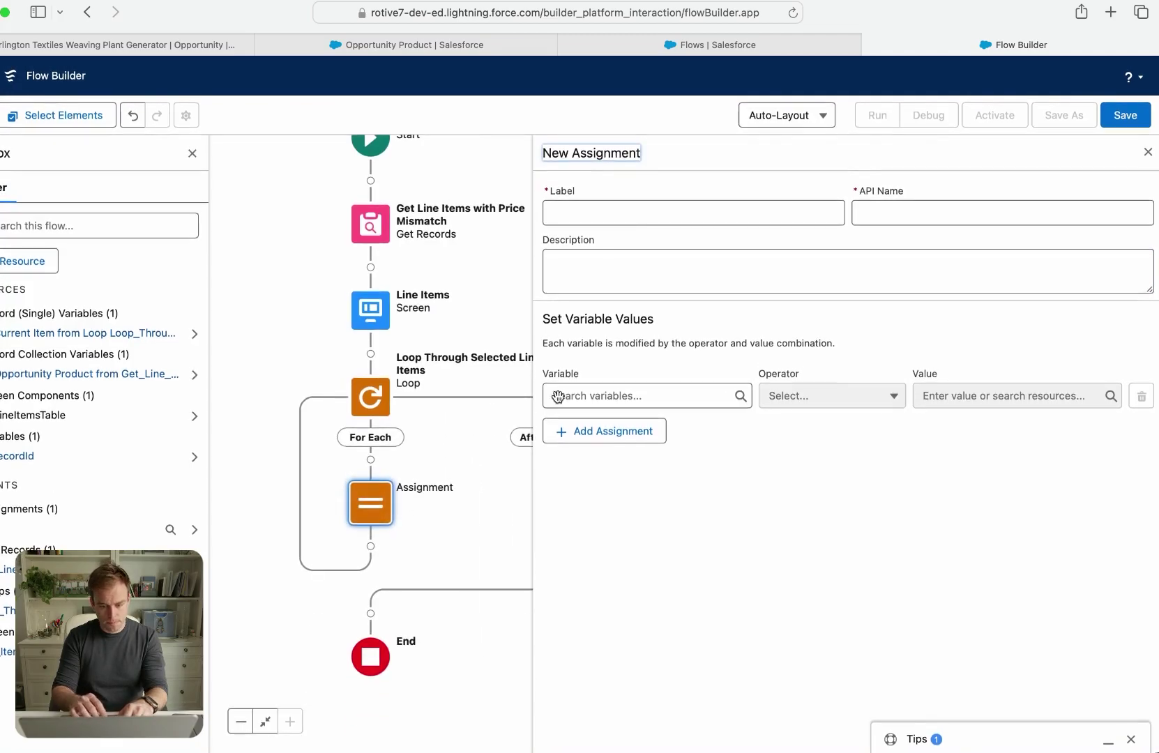
pyautogui.press('Tab')
pyautogui.write('Update Sales price')
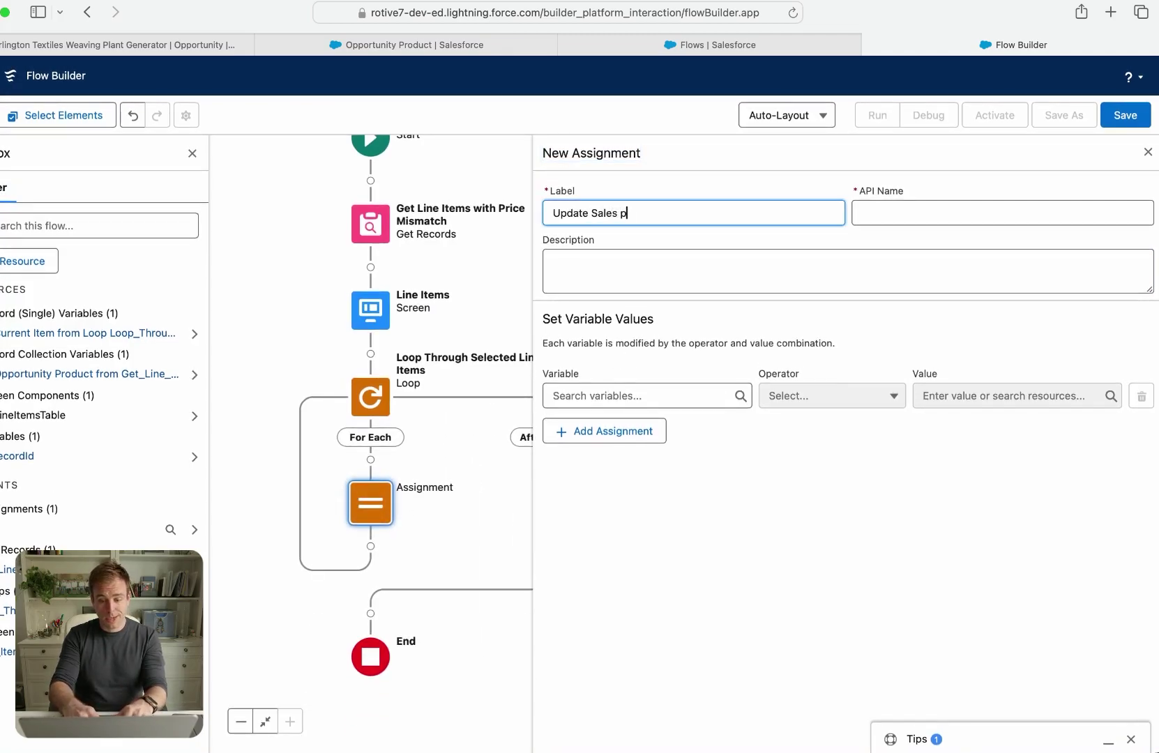
# Set the current loop item's UnitPrice equal to the same item's ListPrice in the assignment.
pyautogui.click(595, 391)
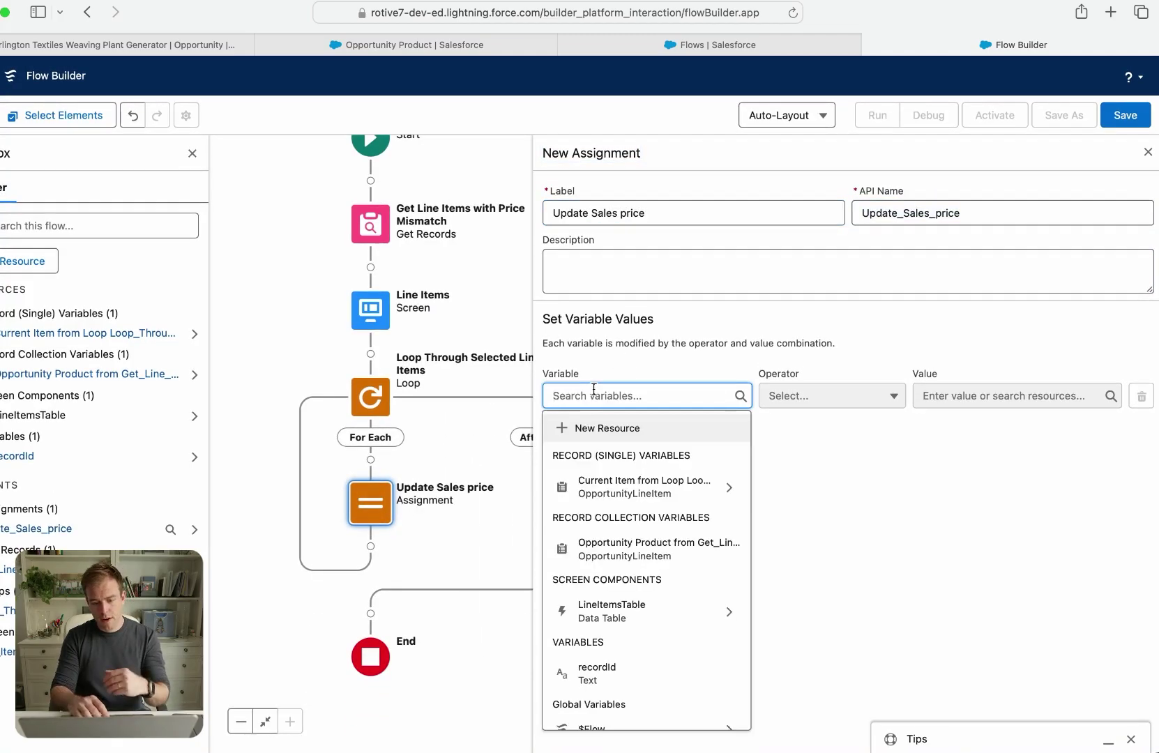
pyautogui.click(617, 488)
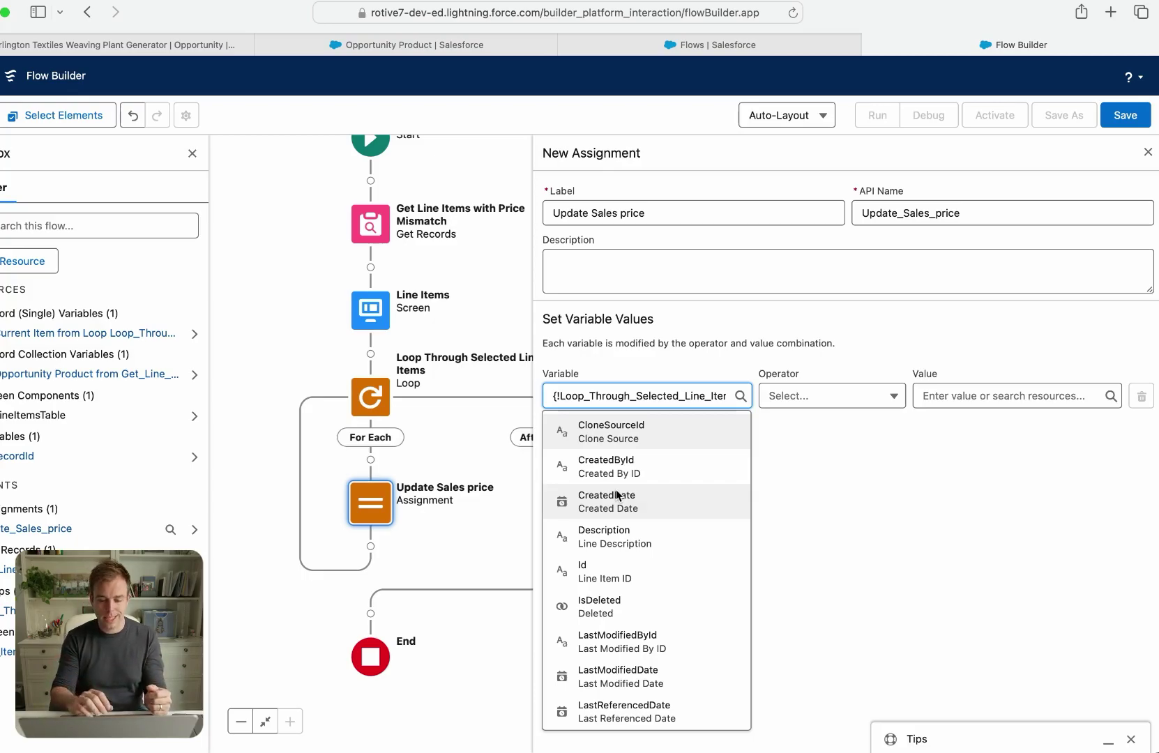
pyautogui.write('sal')
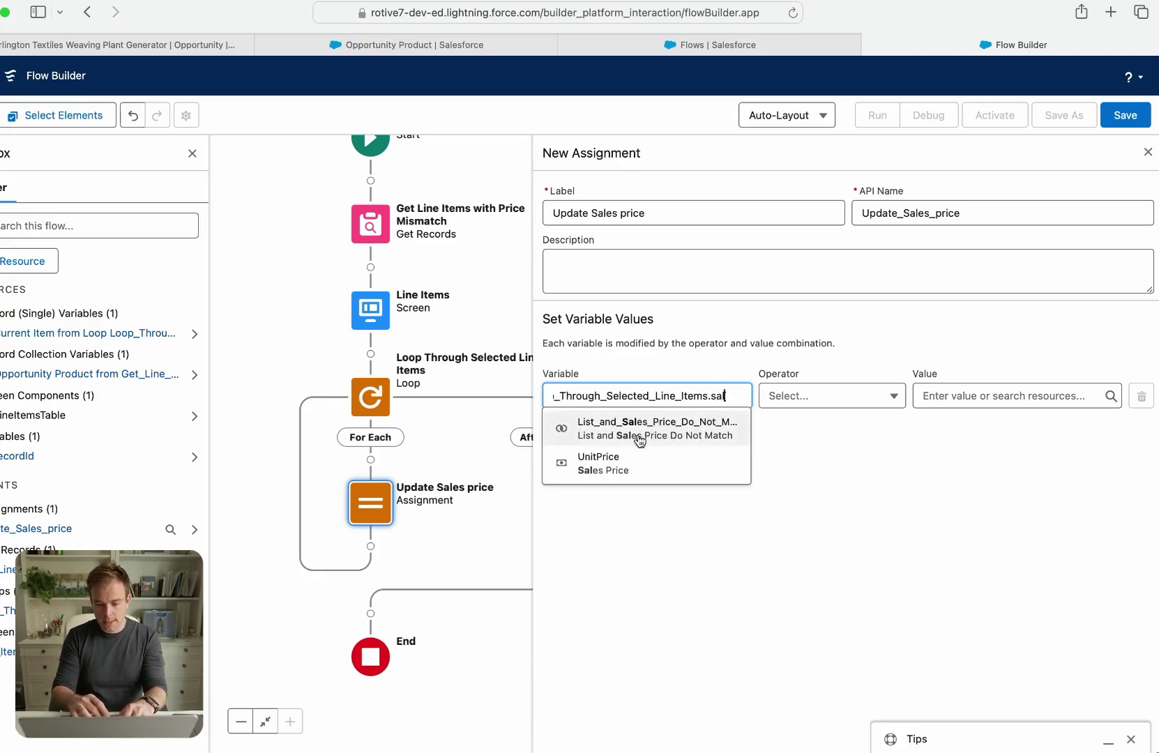
pyautogui.click(606, 473)
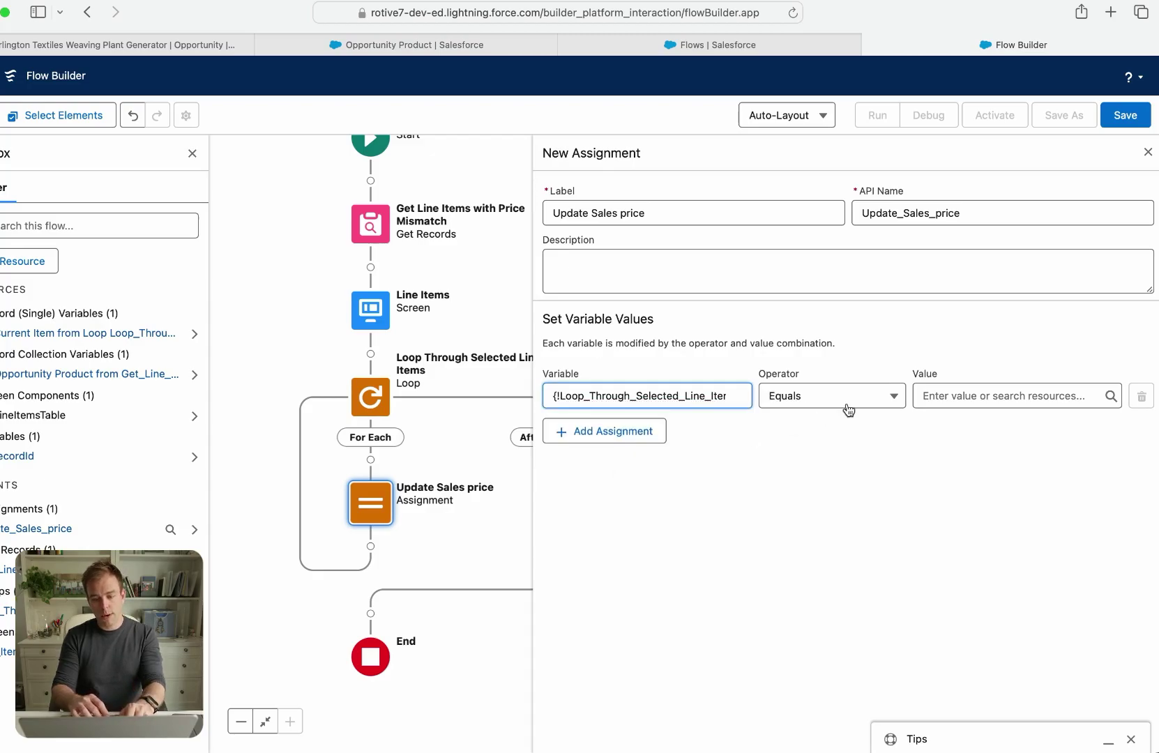
pyautogui.click(984, 396)
pyautogui.click(989, 482)
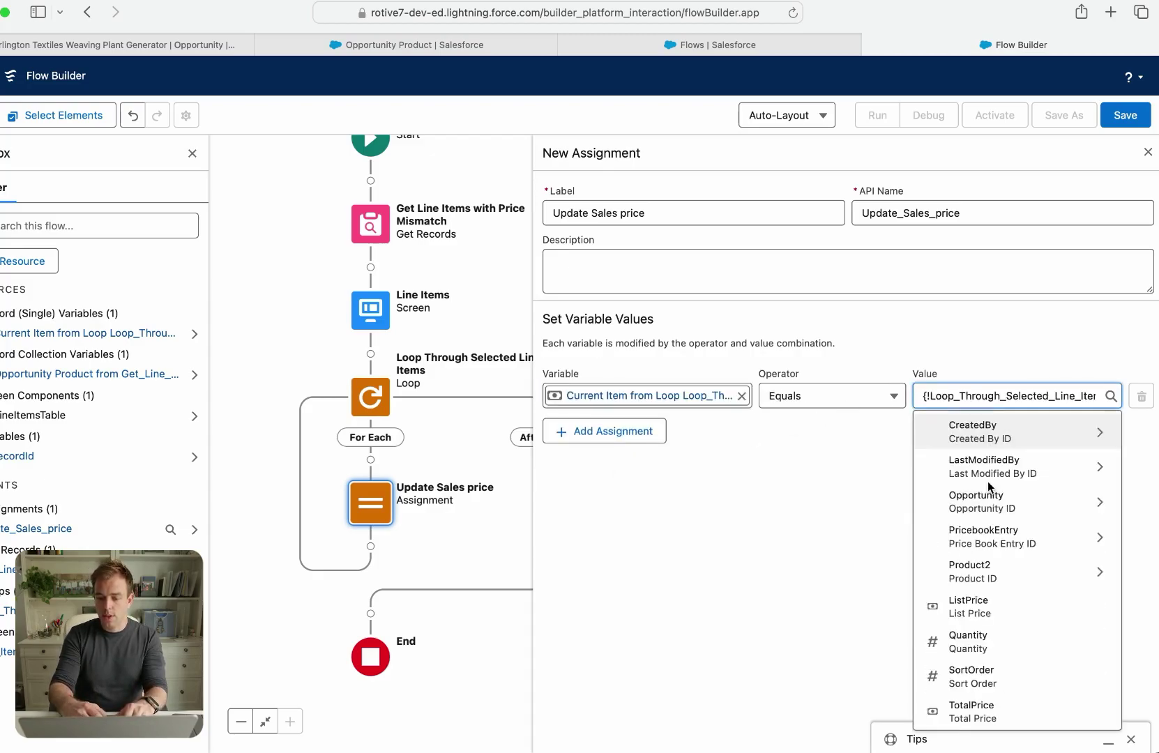
pyautogui.write('list')
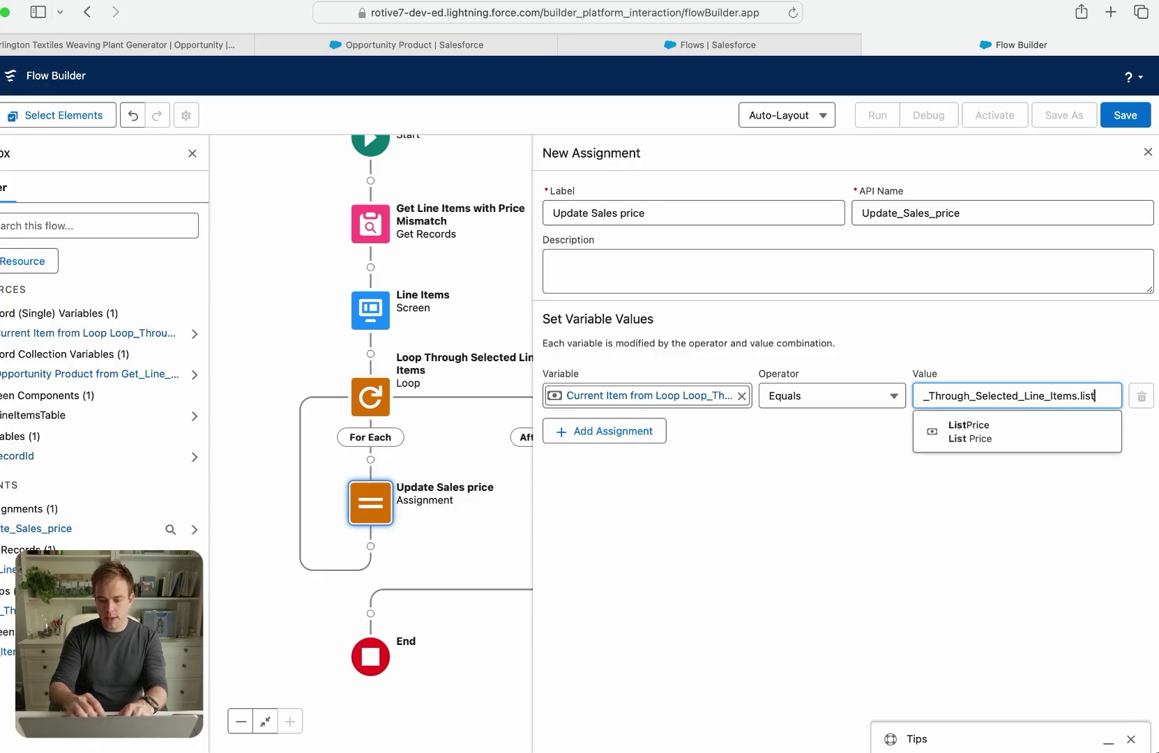
pyautogui.click(987, 438)
# Add a second assignment row and start a new variable resource for it with the API name theUpdatedLineItems.
pyautogui.click(604, 432)
pyautogui.click(605, 450)
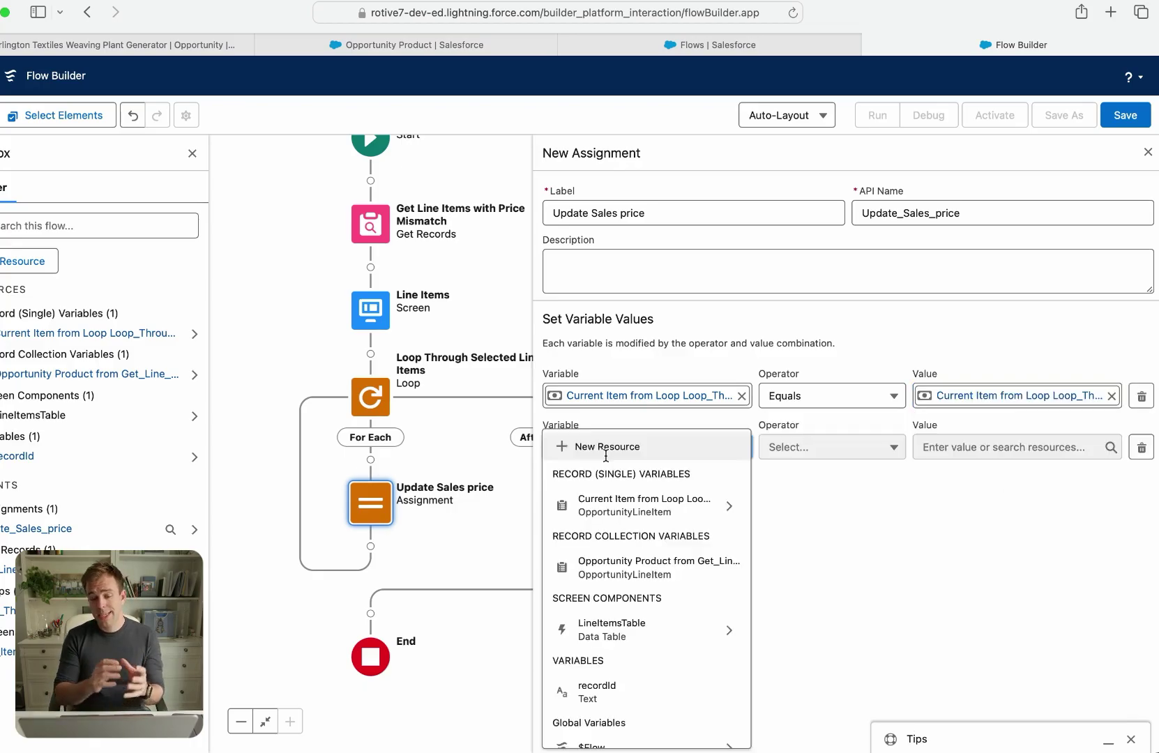
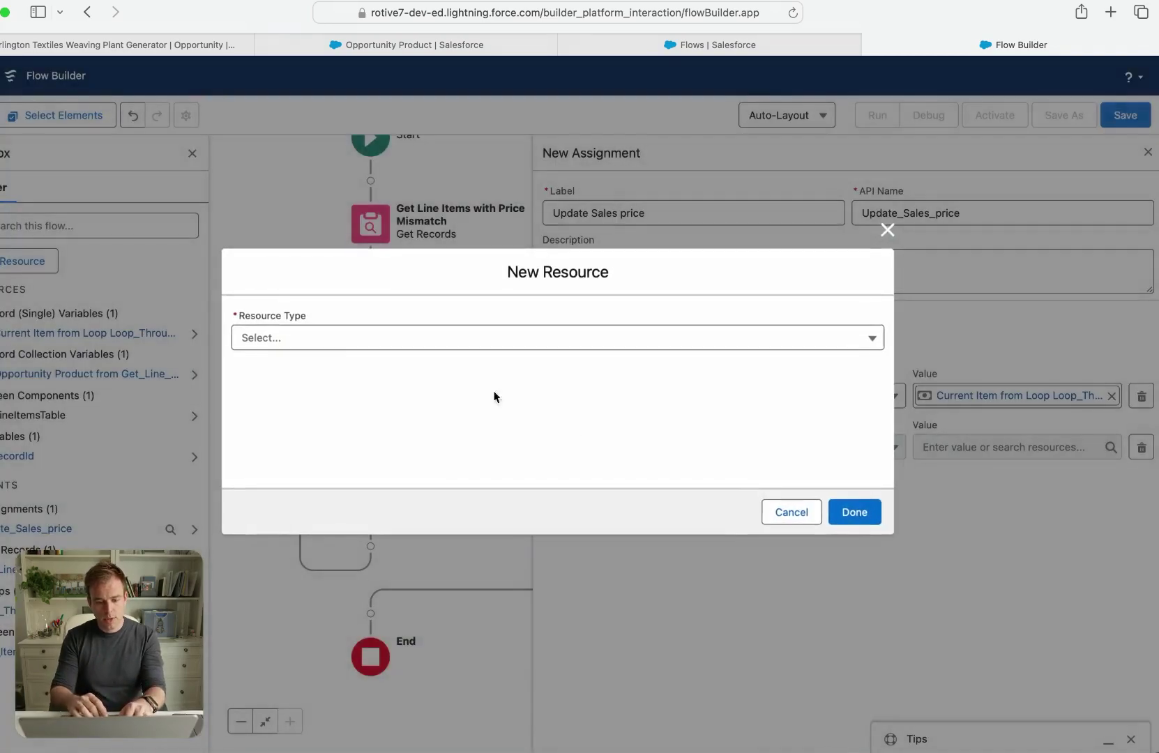
pyautogui.click(349, 336)
pyautogui.click(312, 371)
pyautogui.click(289, 382)
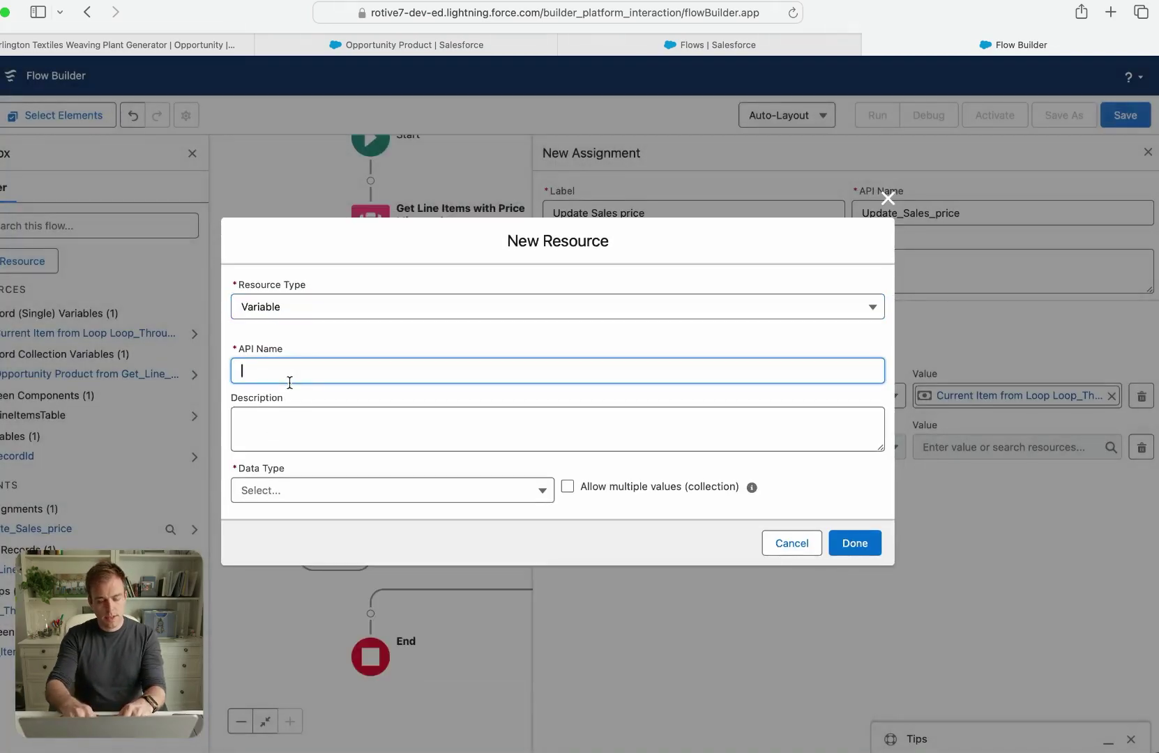
pyautogui.write('the')
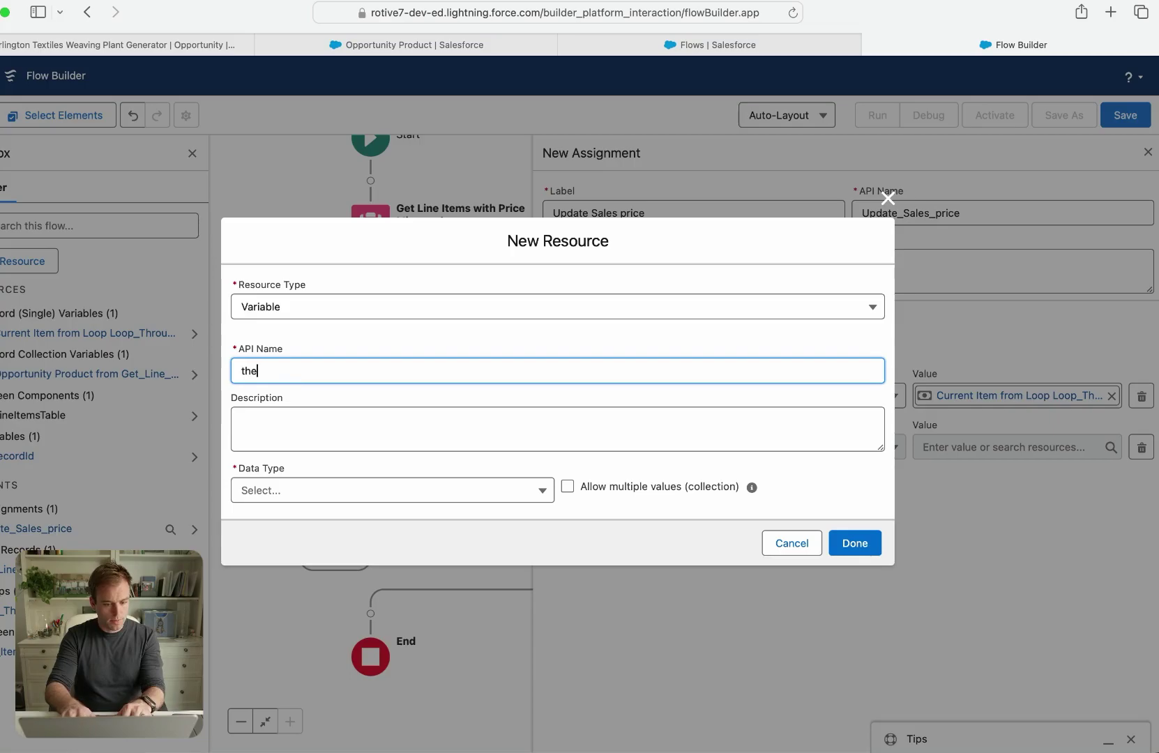
pyautogui.write('LpdatedLine')
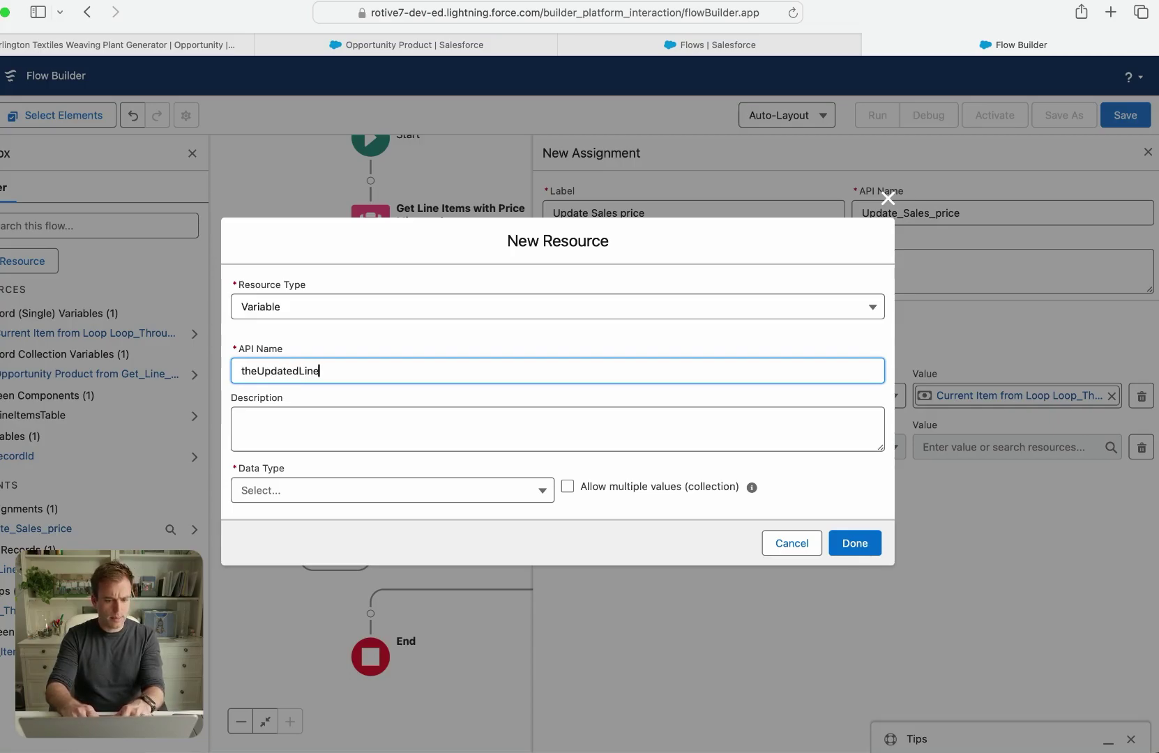
pyautogui.write('Items')
# Make the variable a Record collection that allows multiple values for the Opportunity Product (OpportunityLineItem) object, and finish creating it.
pyautogui.click(279, 491)
pyautogui.click(339, 240)
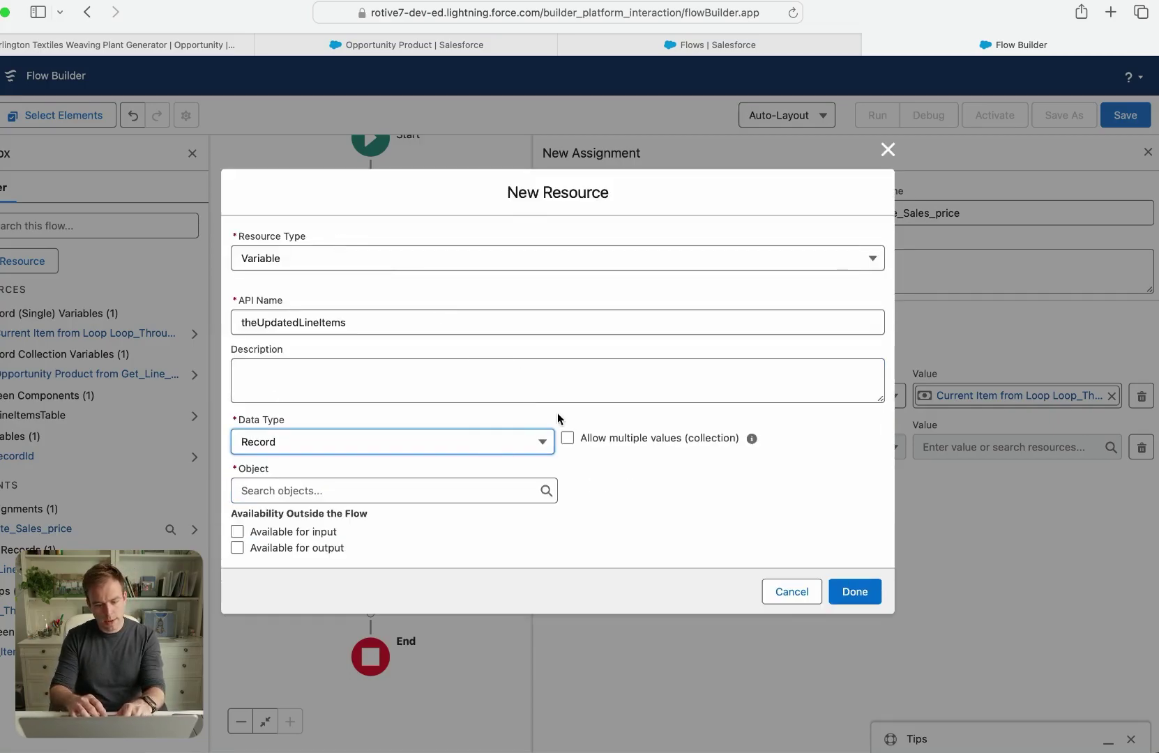
pyautogui.click(569, 439)
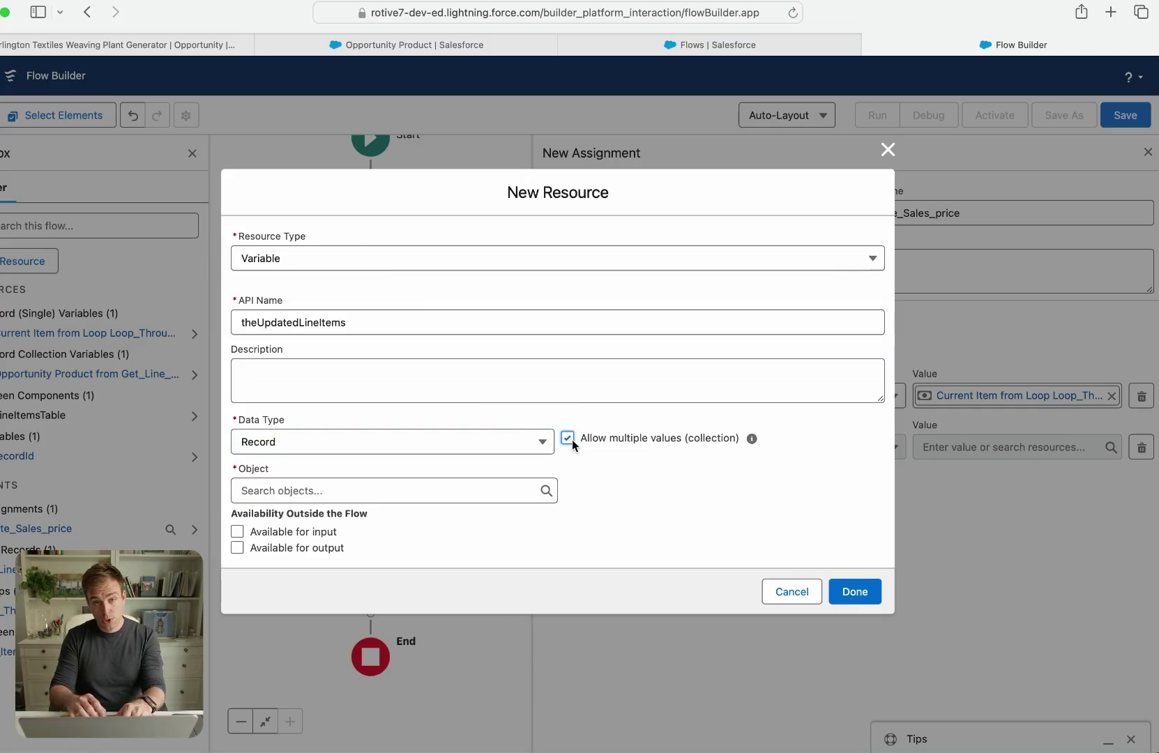
pyautogui.click(383, 497)
pyautogui.write('opportunityline')
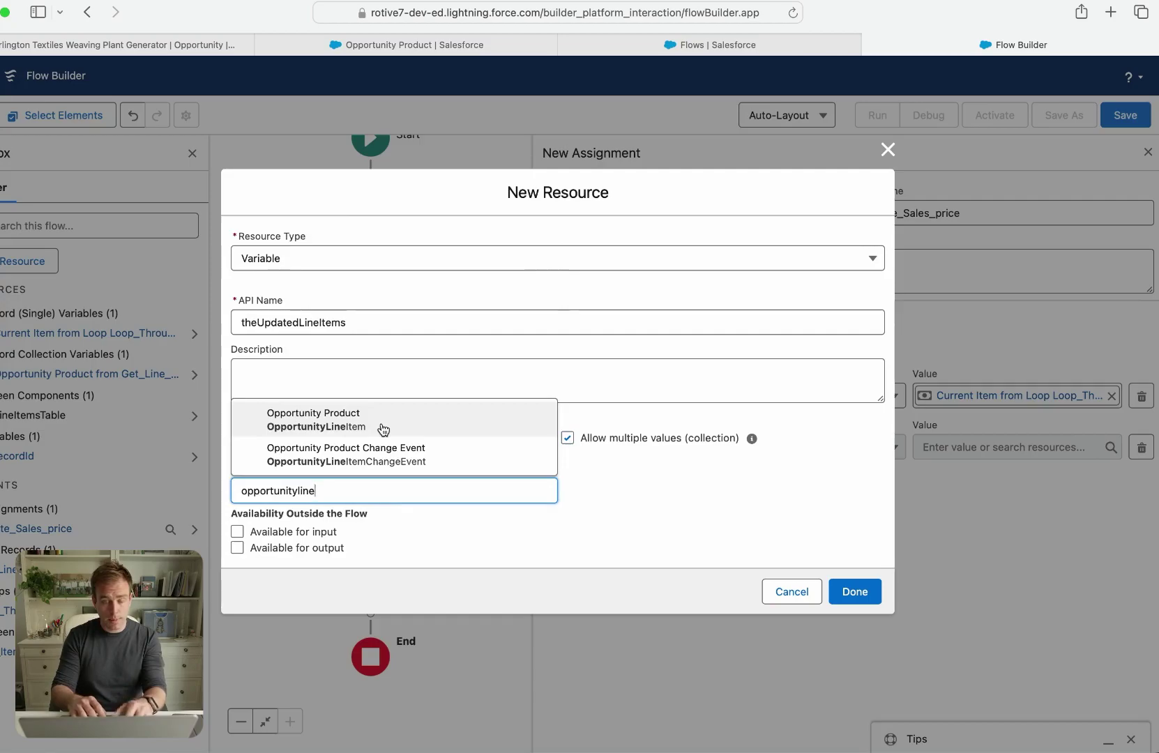
pyautogui.click(383, 429)
pyautogui.click(861, 591)
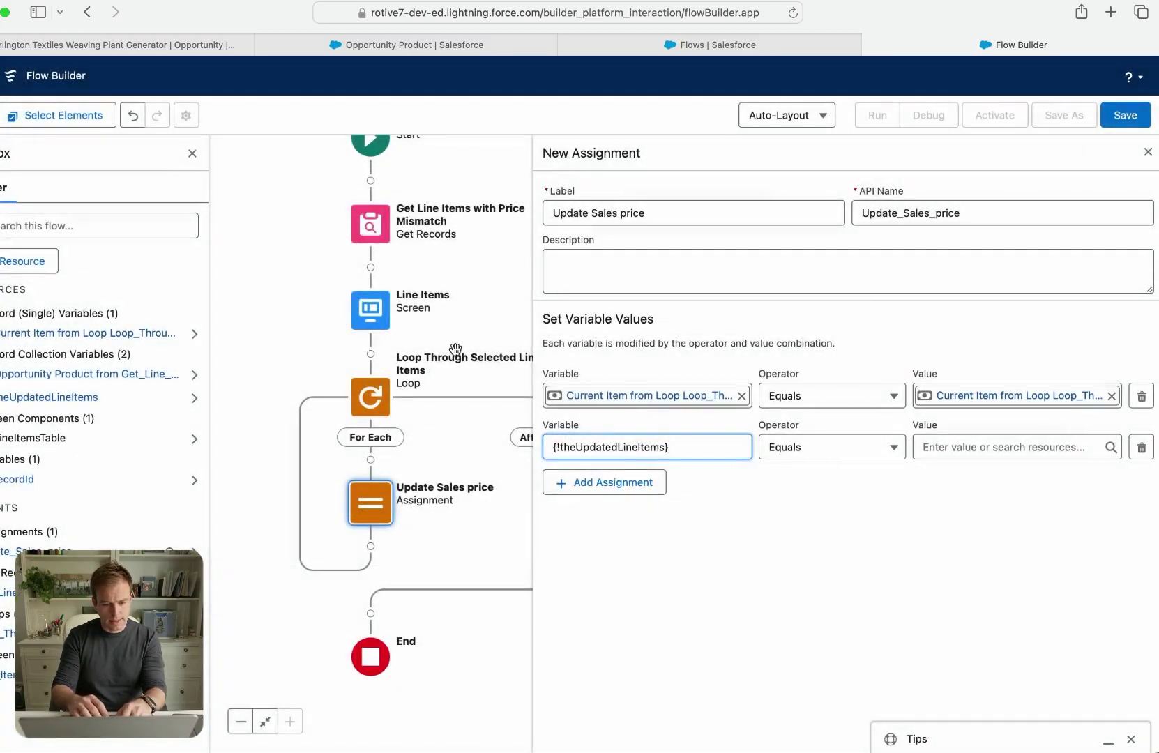
# Use the Add operator to put the loop's current item into theUpdatedLineItems, and finish configuring the assignment.
pyautogui.click(788, 447)
pyautogui.click(793, 218)
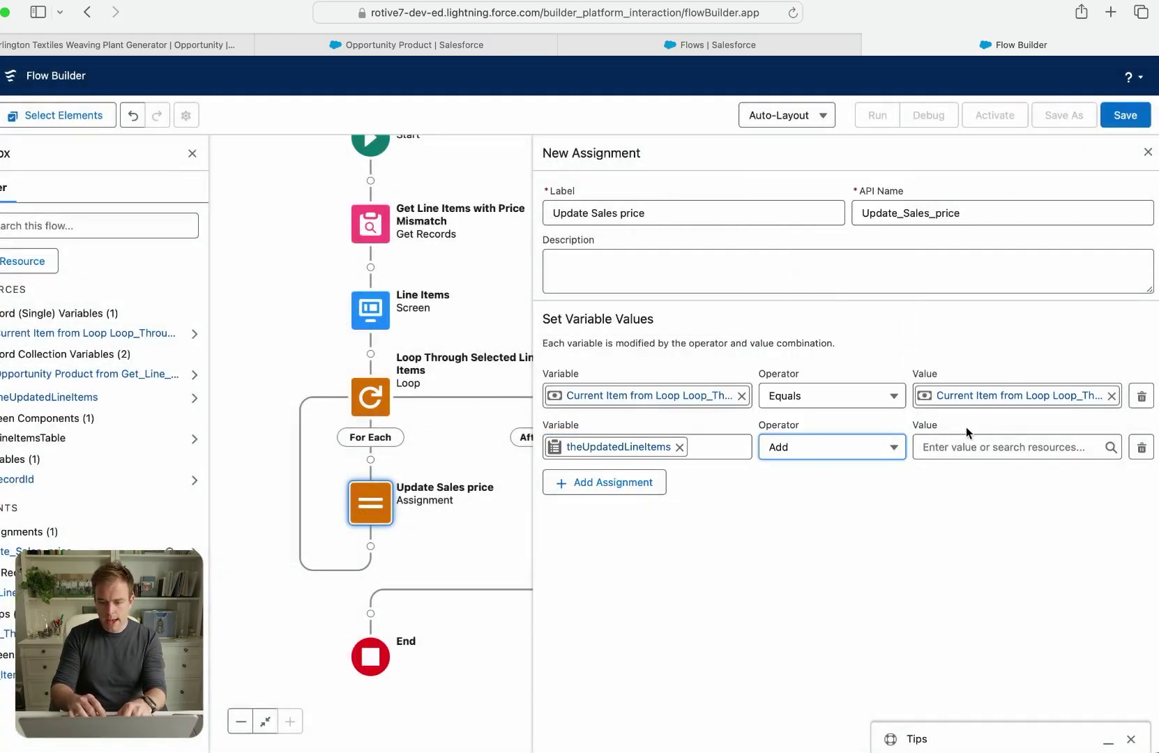
pyautogui.click(980, 447)
pyautogui.write('curr')
pyautogui.click(962, 507)
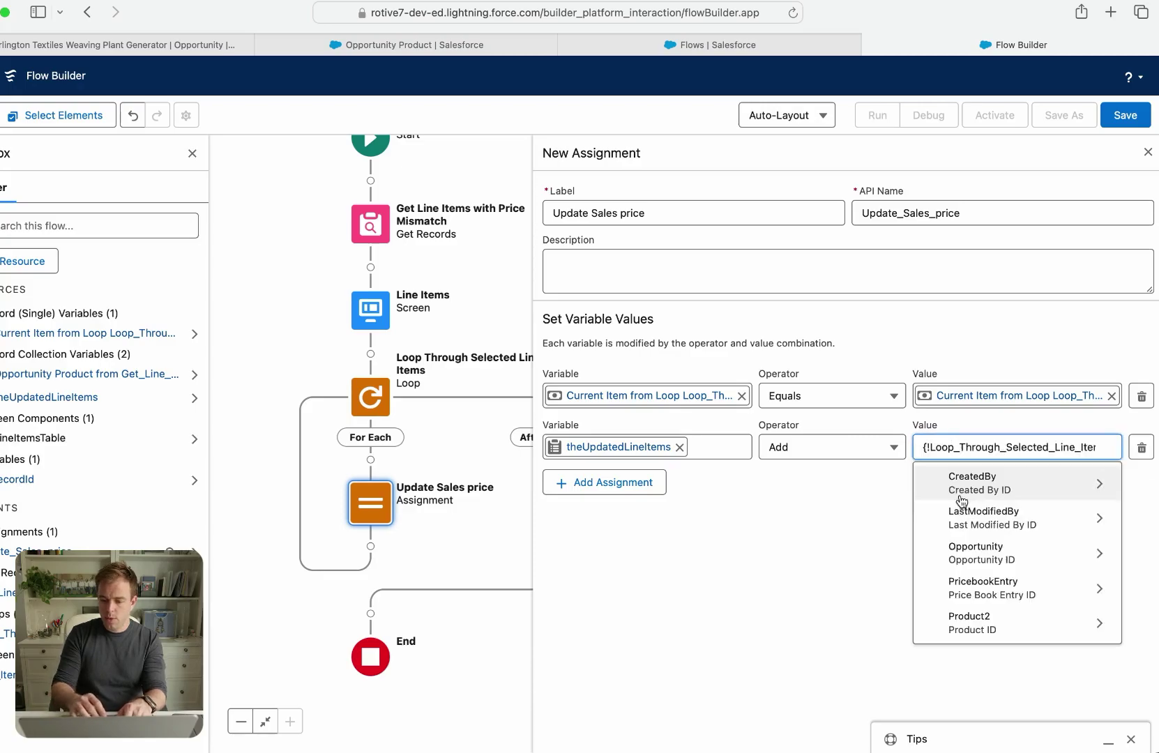
pyautogui.click(804, 529)
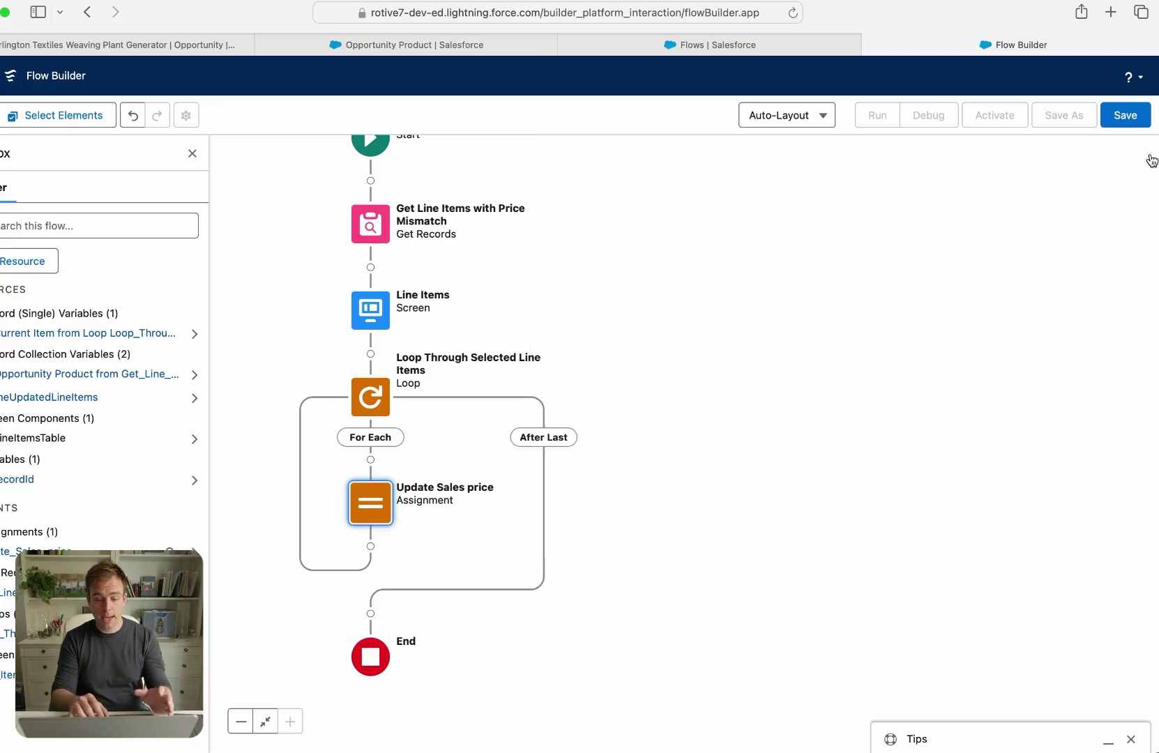
pyautogui.click(1148, 152)
# Add an Update Records element after the loop's After Last path, before the flow's End.
pyautogui.click(372, 615)
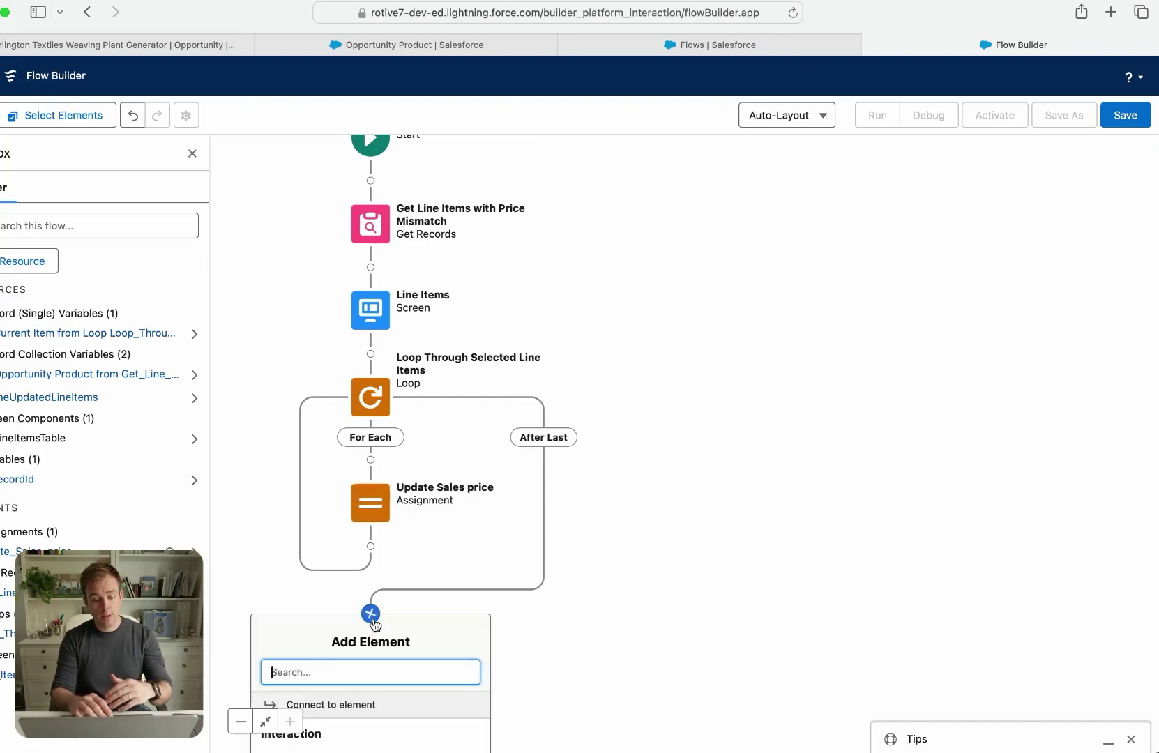
pyautogui.moveTo(761, 614); pyautogui.dragTo(799, 357)
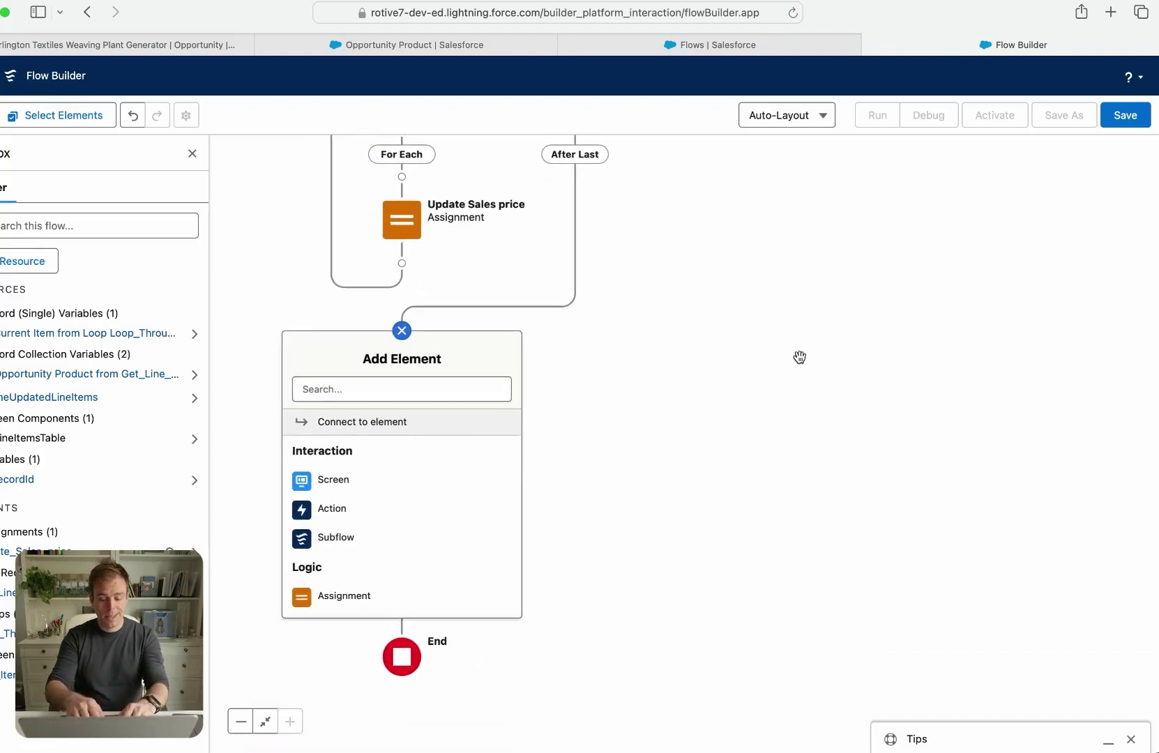
pyautogui.click(395, 385)
pyautogui.write('update')
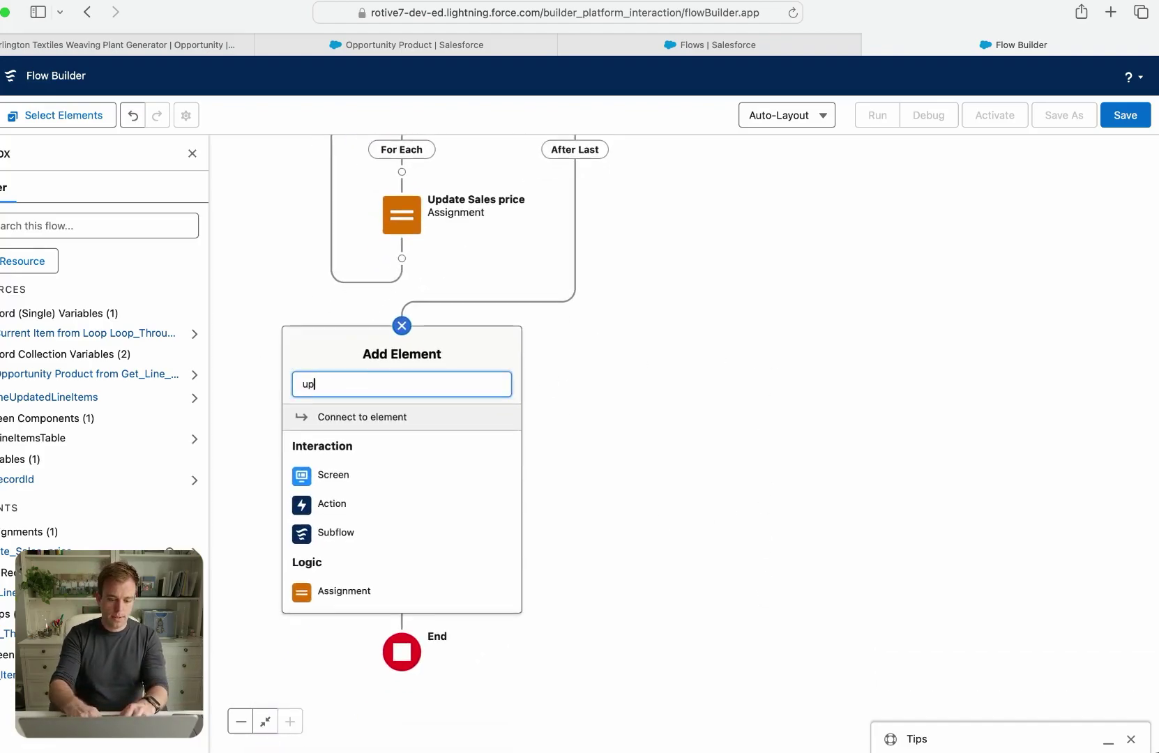
pyautogui.click(333, 418)
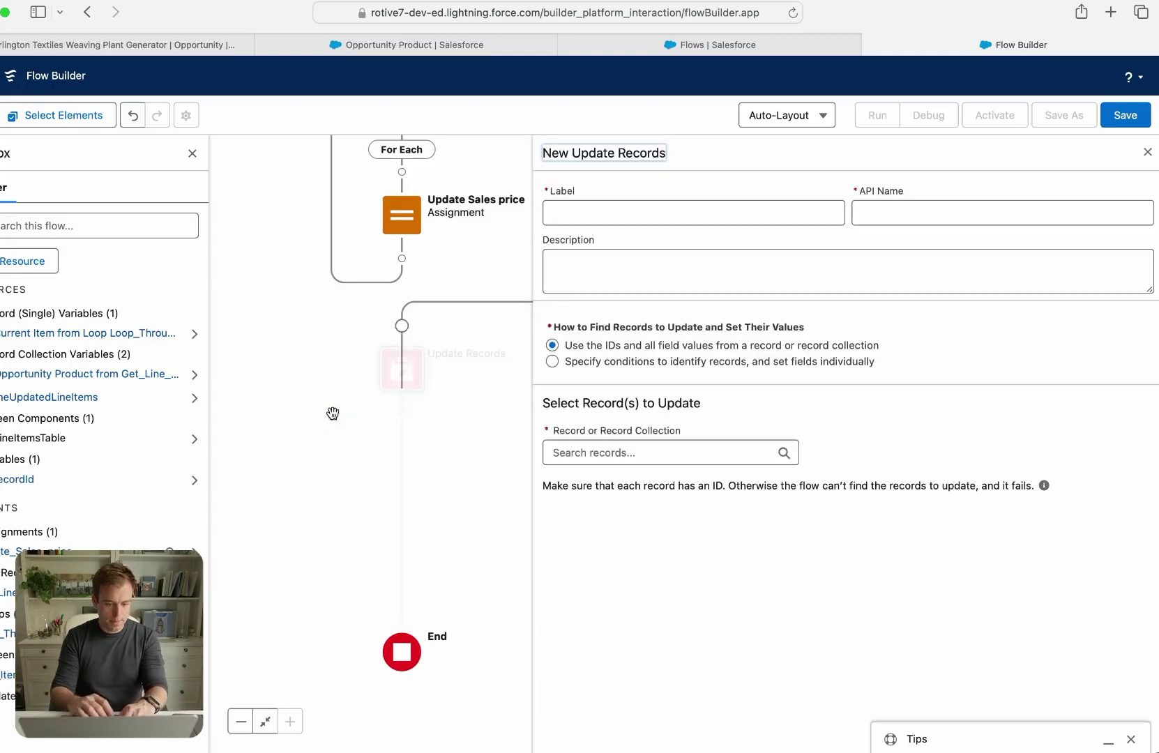
# Label the Update Records element "Update Line Items" and choose theUpdatedLineItems as the record collection to update.
pyautogui.click(647, 204)
pyautogui.write('Update Line Item')
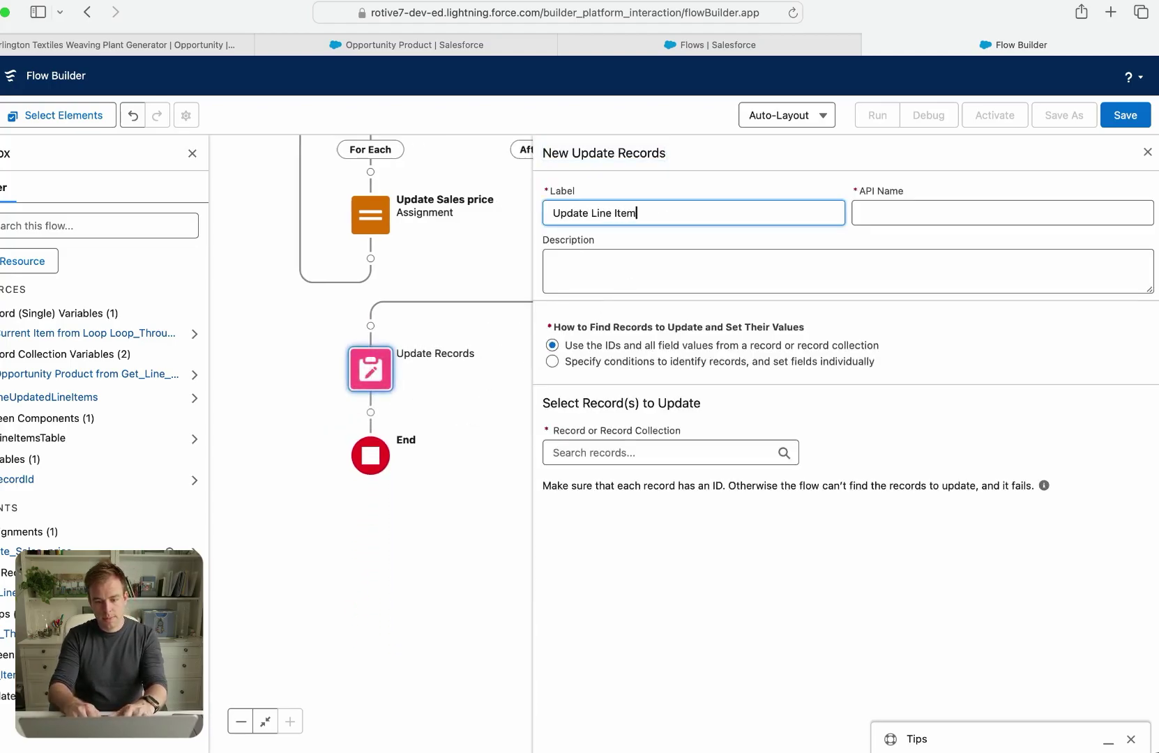
pyautogui.write('s')
pyautogui.click(635, 455)
pyautogui.click(635, 455)
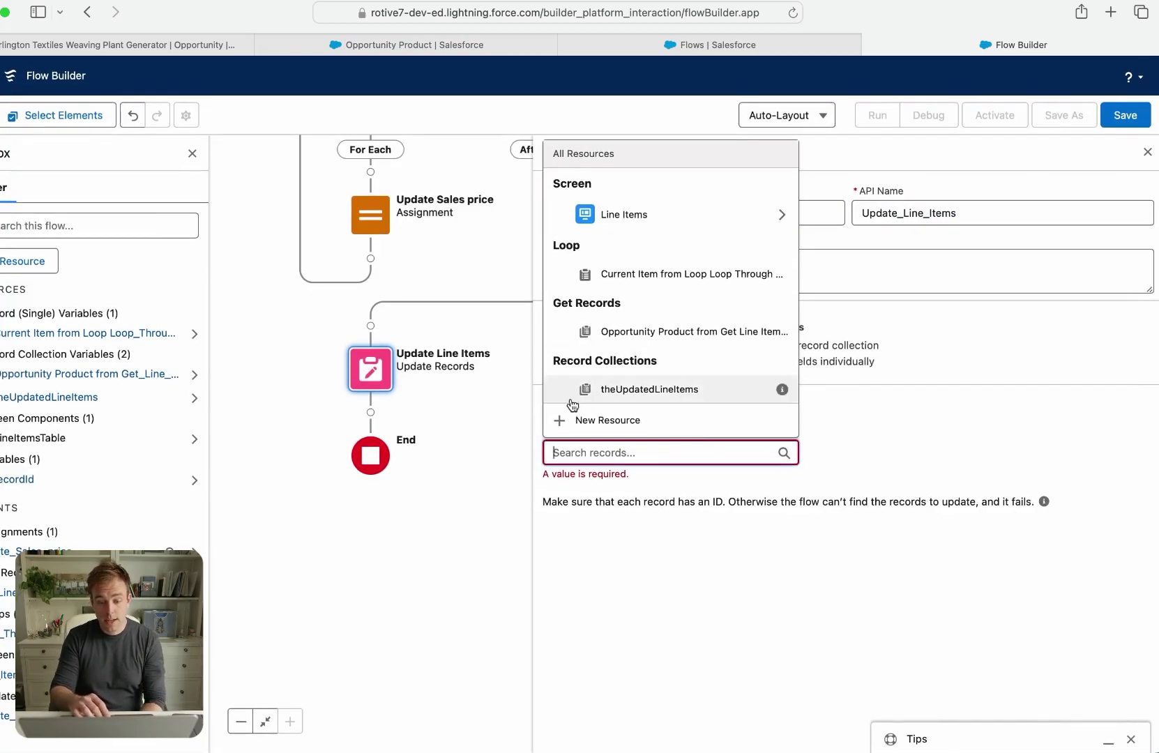
pyautogui.click(658, 389)
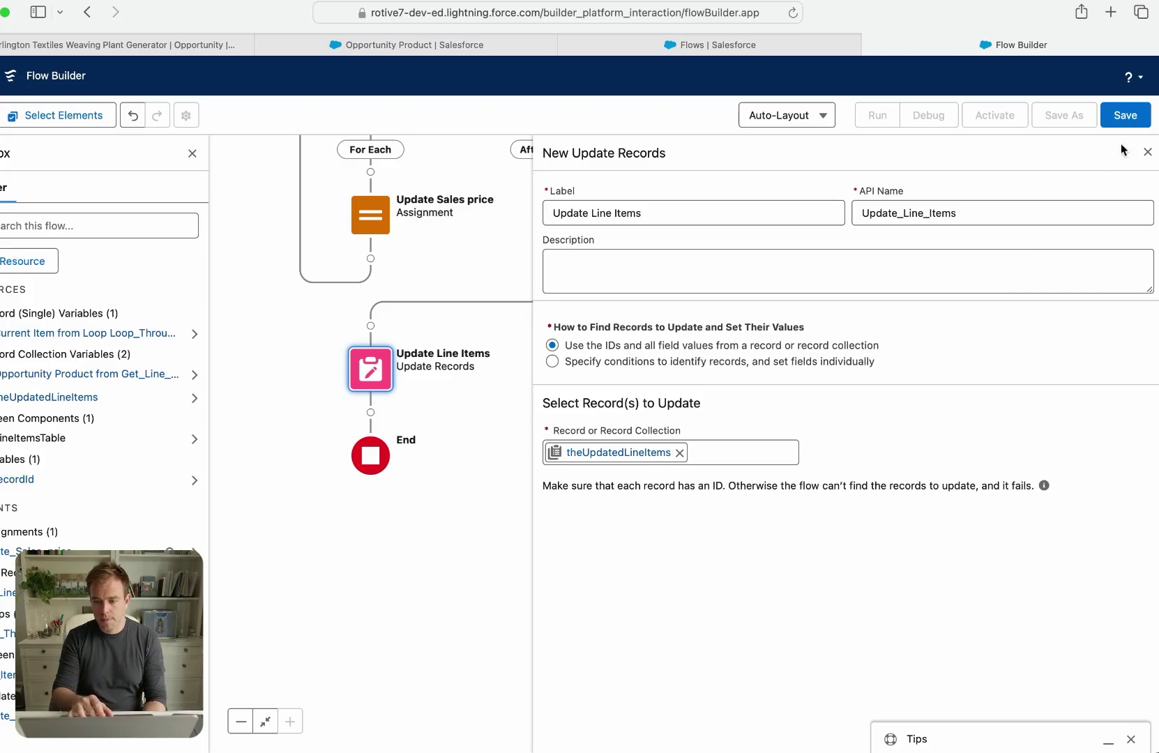
# Save the flow with the label "Opportunity - Update Line Item Sales Price".
pyautogui.click(1125, 115)
pyautogui.click(355, 347)
pyautogui.write('Opportunity - Update Line Item Price')
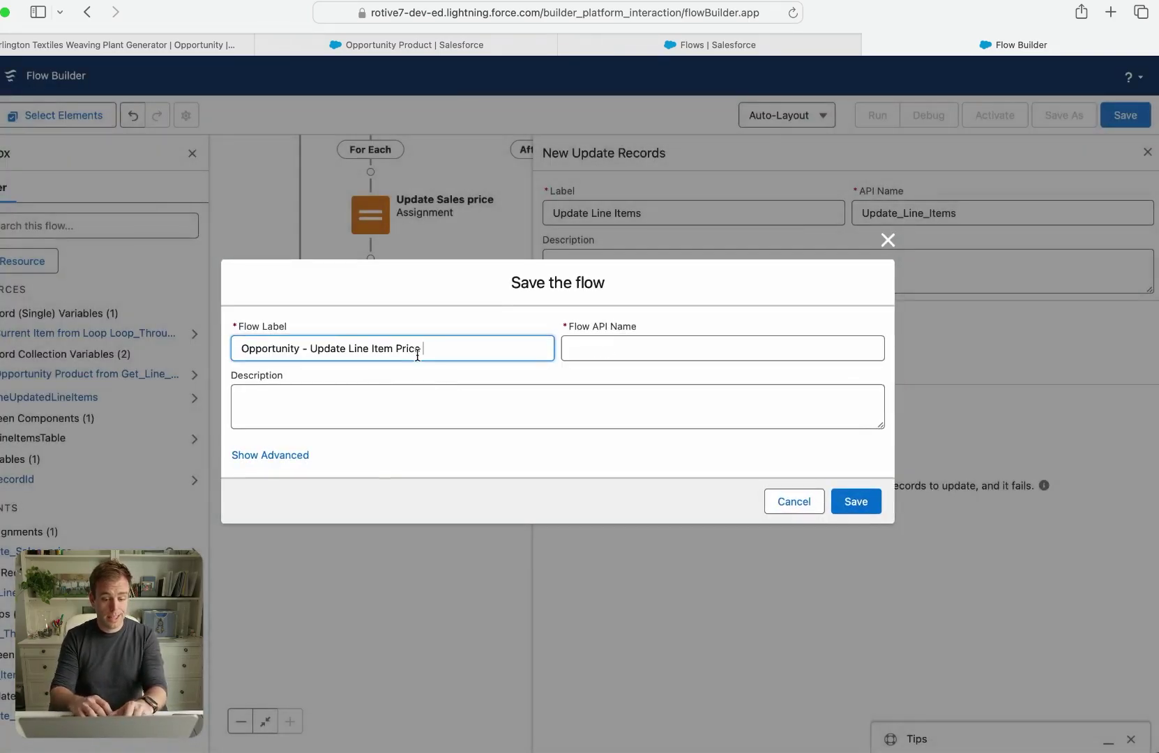
pyautogui.click(395, 348)
pyautogui.write('Sales')
pyautogui.click(855, 502)
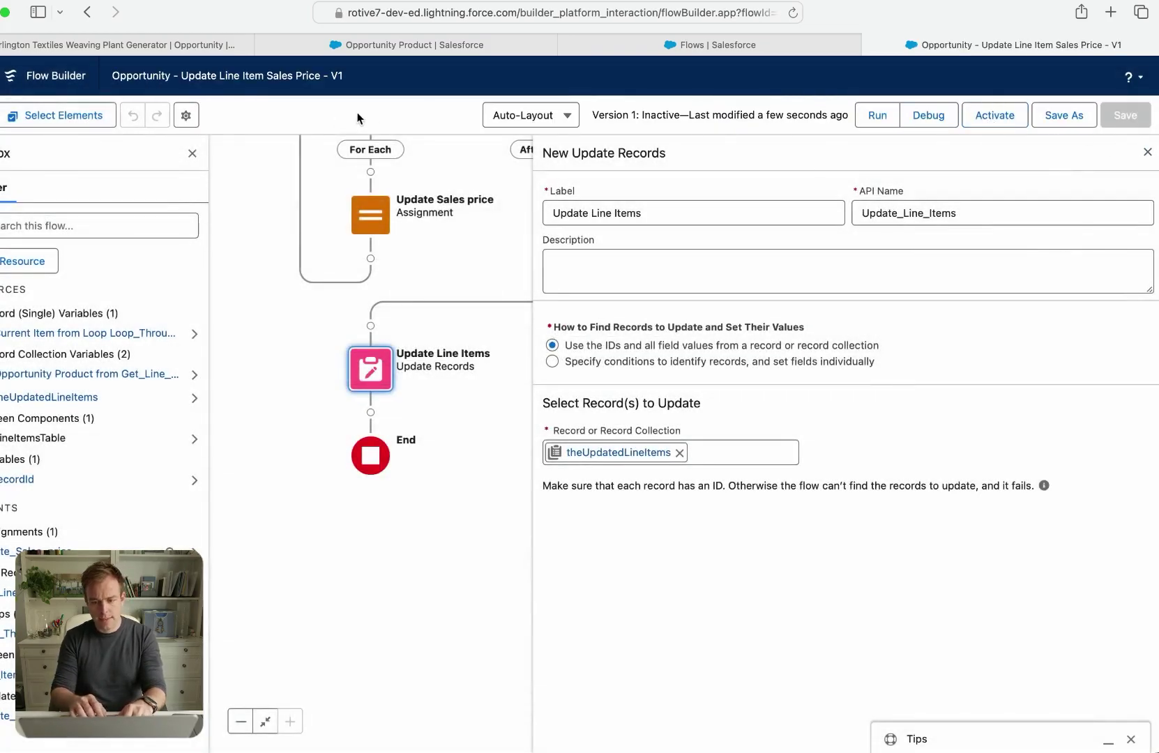
# Switch to the Burlington Textiles Weaving Plant Generator opportunity in Salesforce and reload its record page.
pyautogui.click(98, 47)
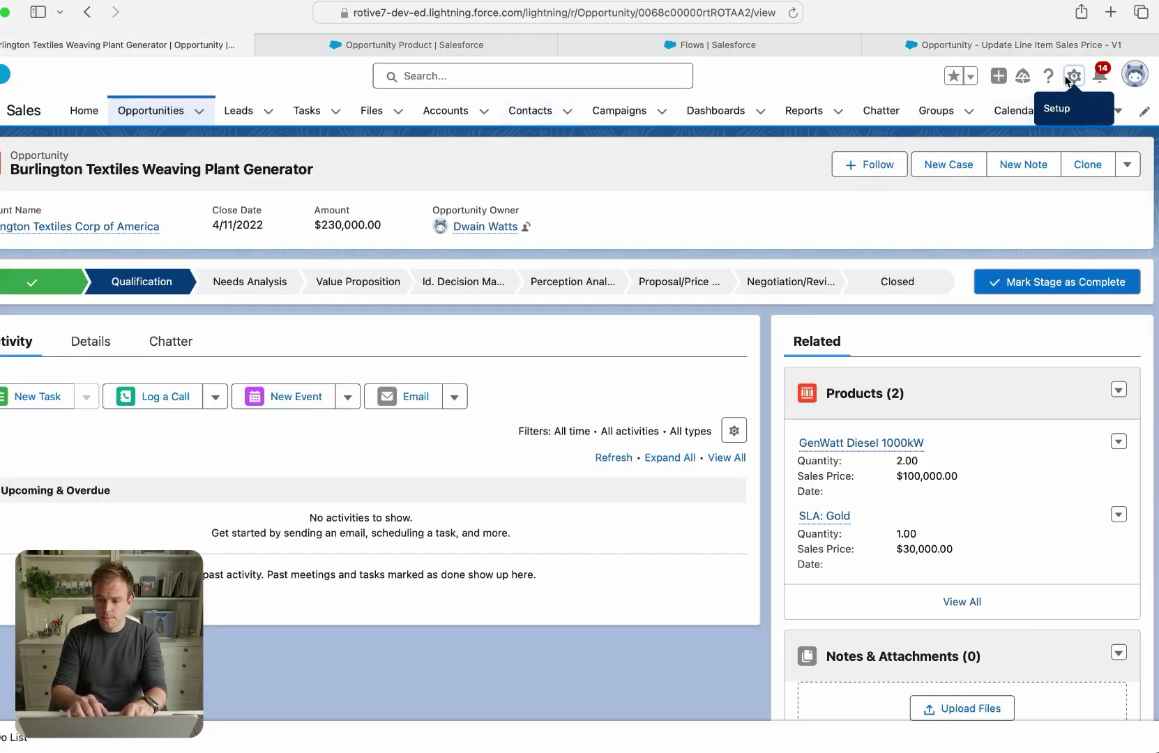
pyautogui.click(1074, 76)
pyautogui.press('super+r')
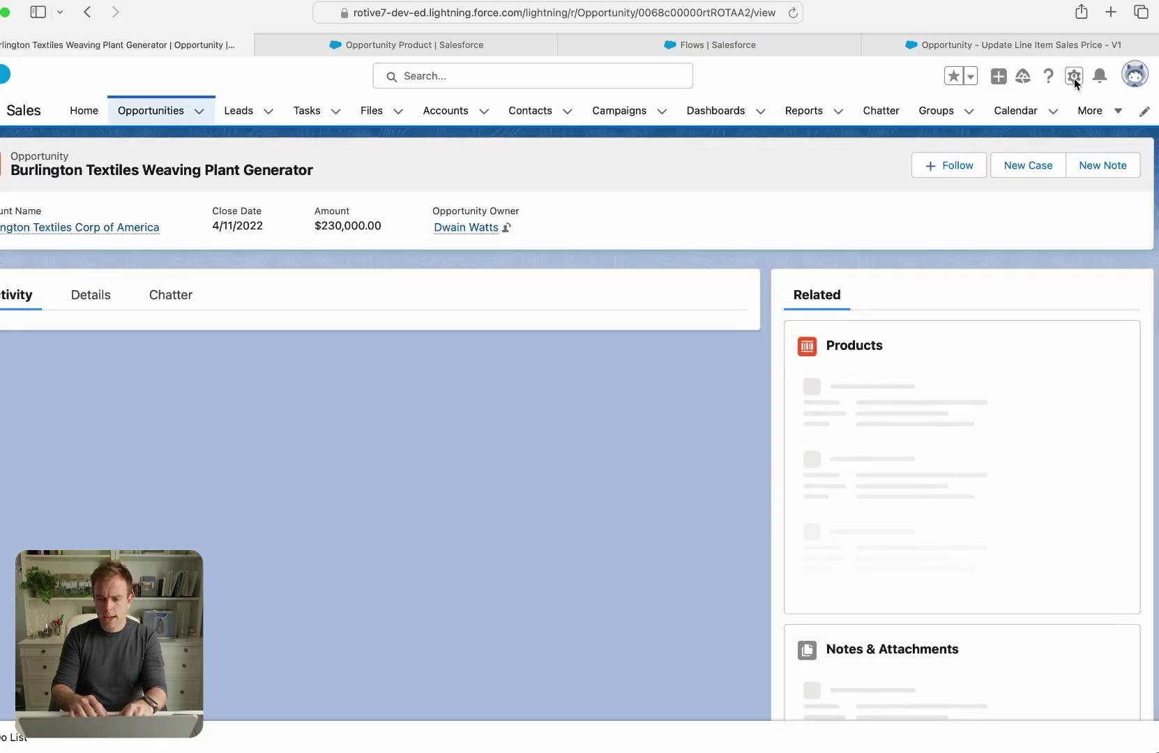
# Open the opportunity record page for editing and place a Flow component between the stage path and the Activity section.
pyautogui.click(1074, 77)
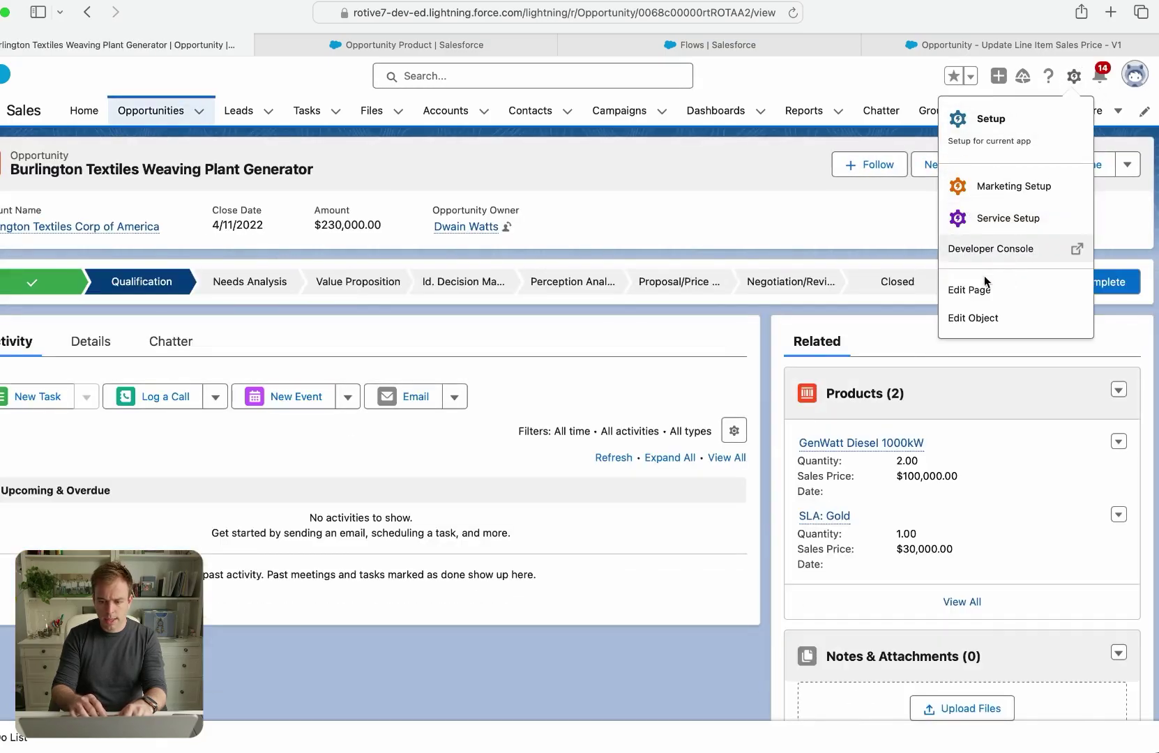
pyautogui.click(976, 290)
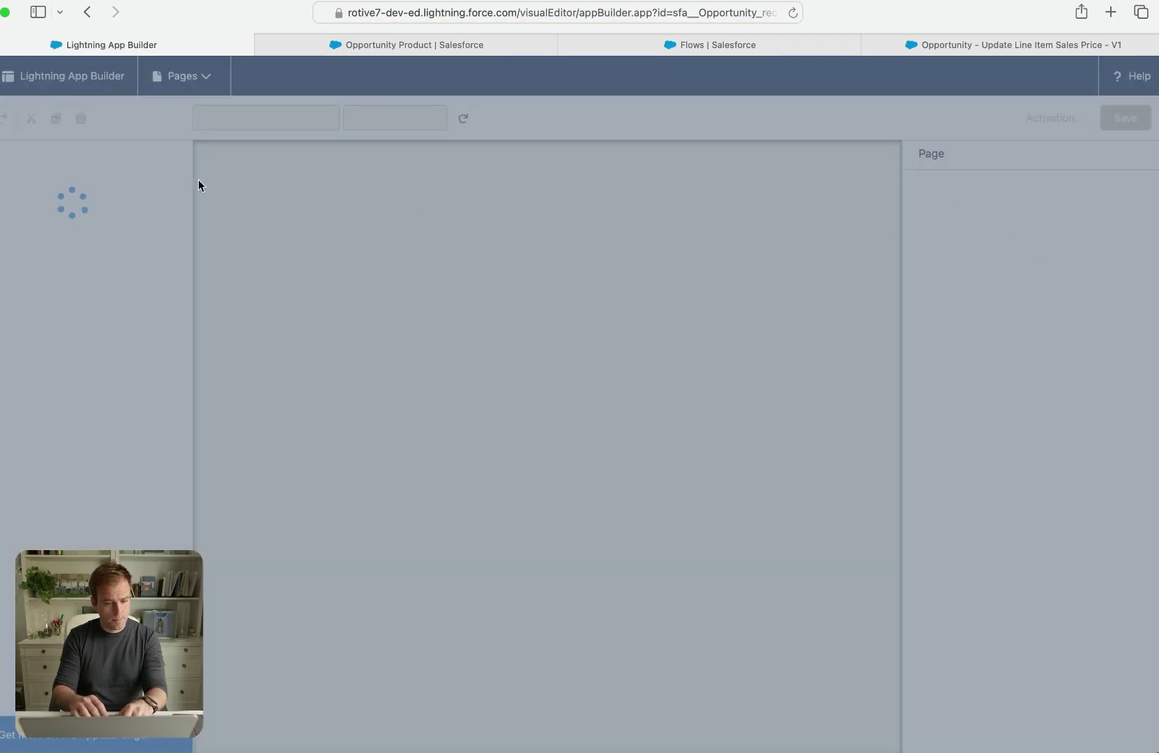
pyautogui.write('flow')
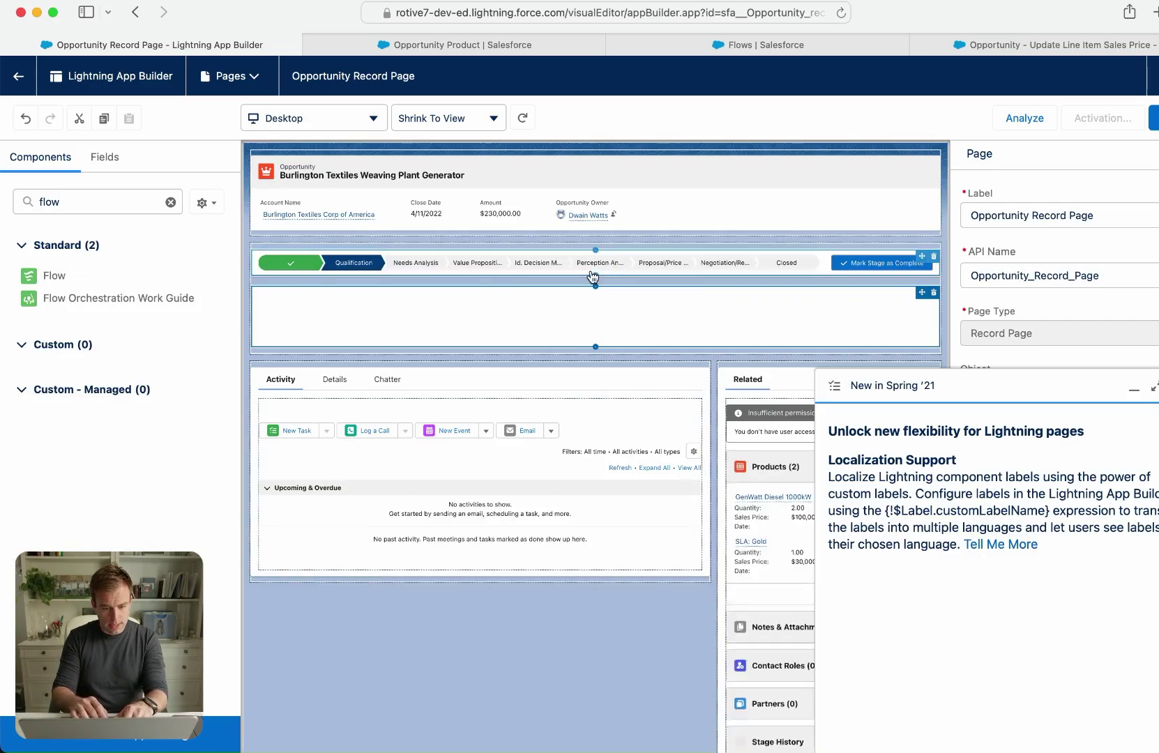
pyautogui.moveTo(46, 281); pyautogui.dragTo(769, 323)
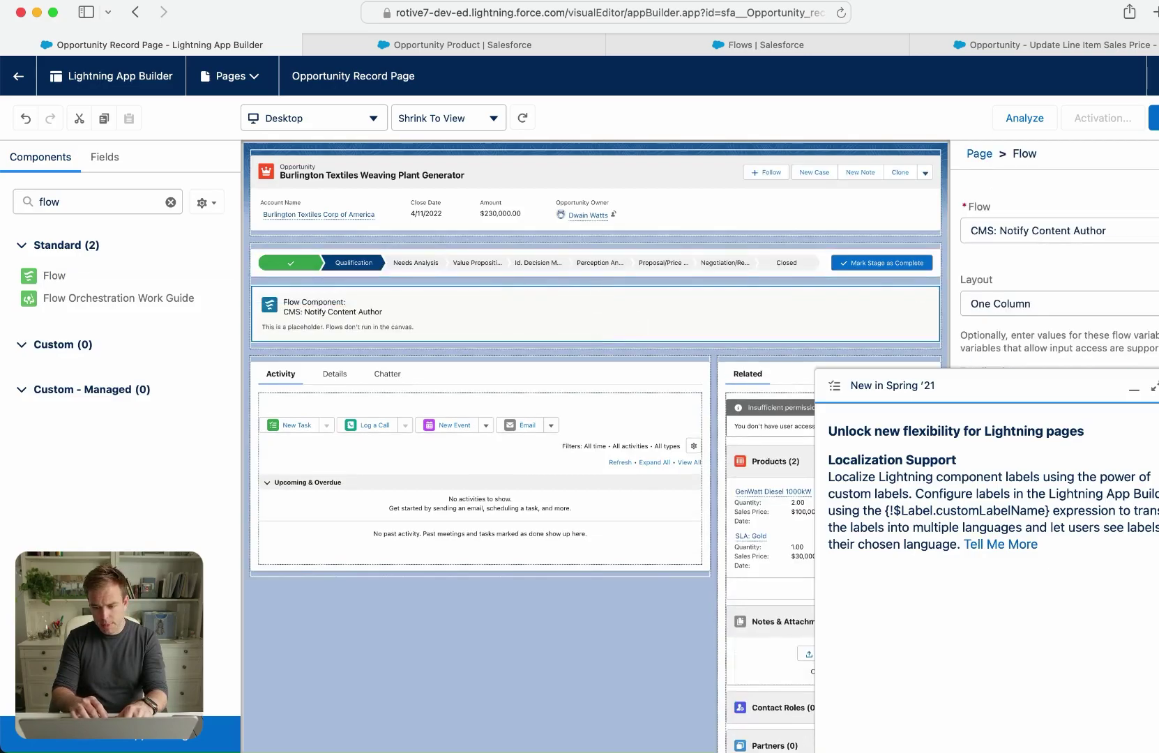
# Assign the "Opportunity - Update Line Item Sales Price" flow to the component and pass the record ID into its recordId variable.
pyautogui.click(1065, 286)
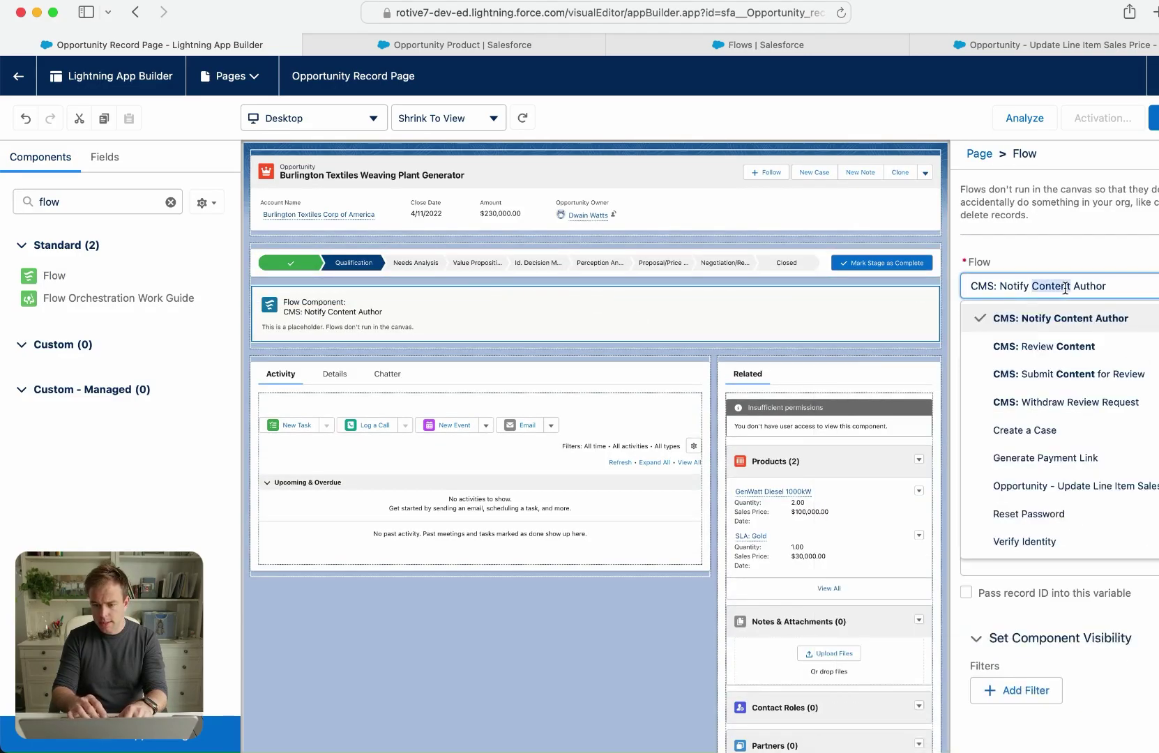
pyautogui.click(1005, 487)
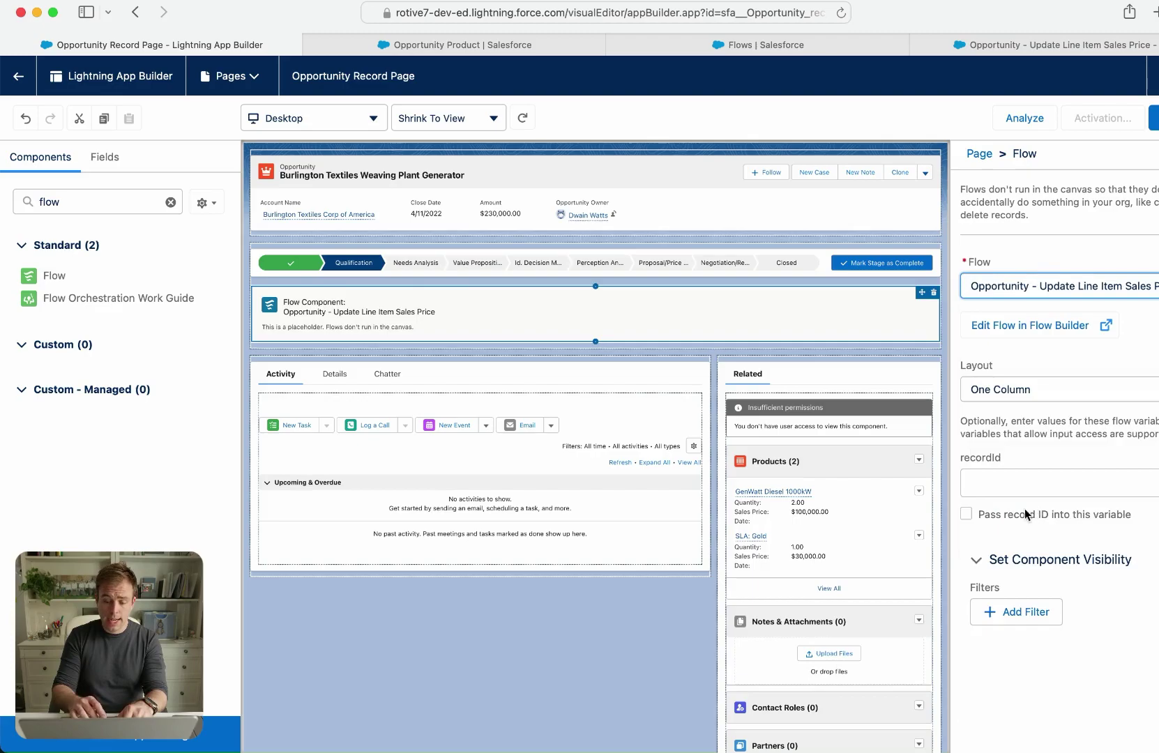
pyautogui.click(966, 515)
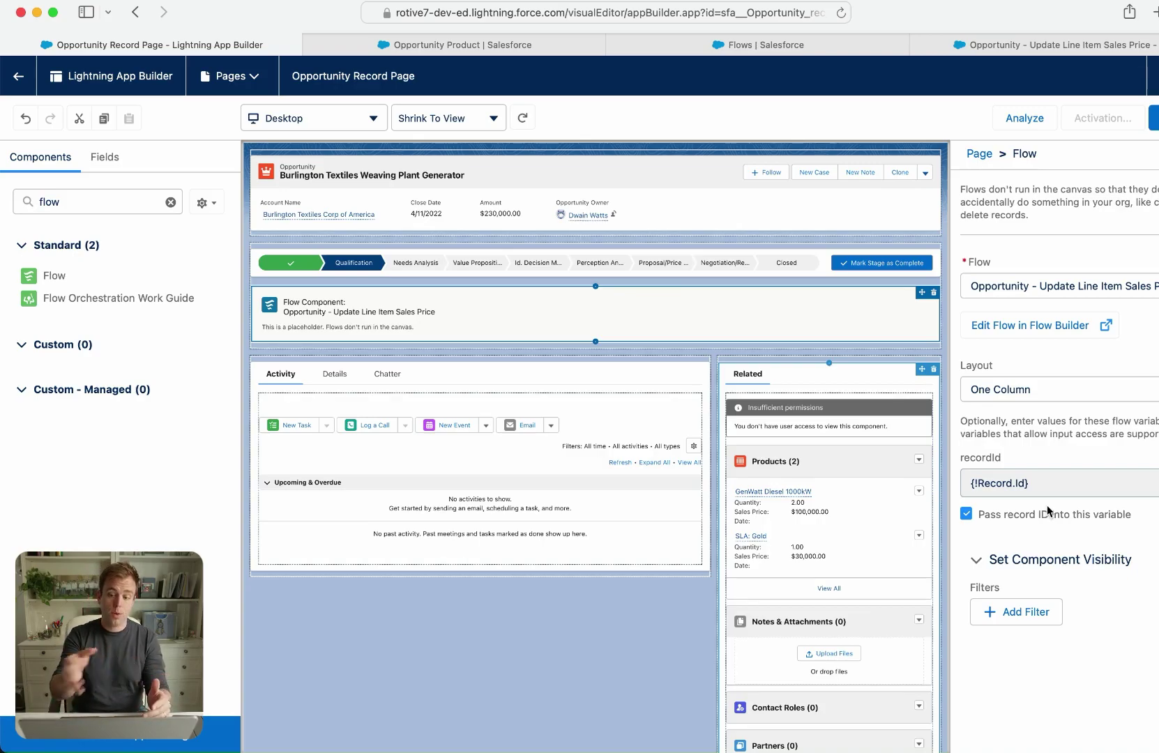
# Save the record page and activate it as the org default for the Desktop form factor.
pyautogui.press('super+s')
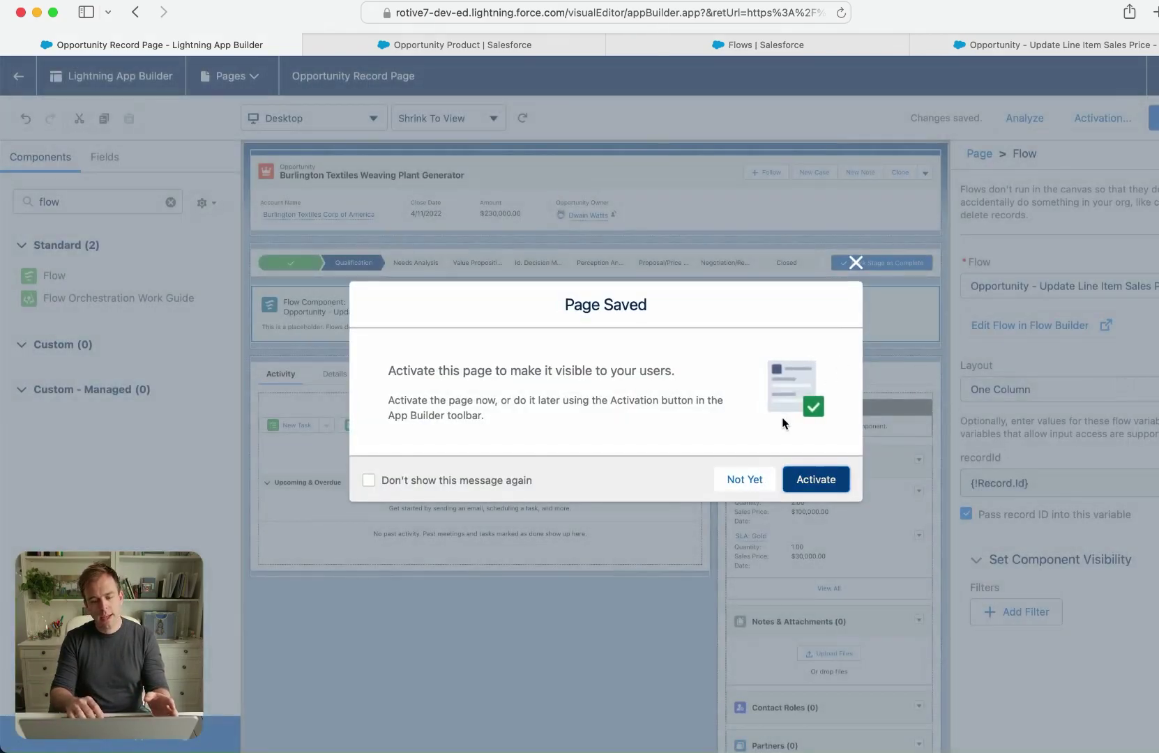
pyautogui.click(818, 477)
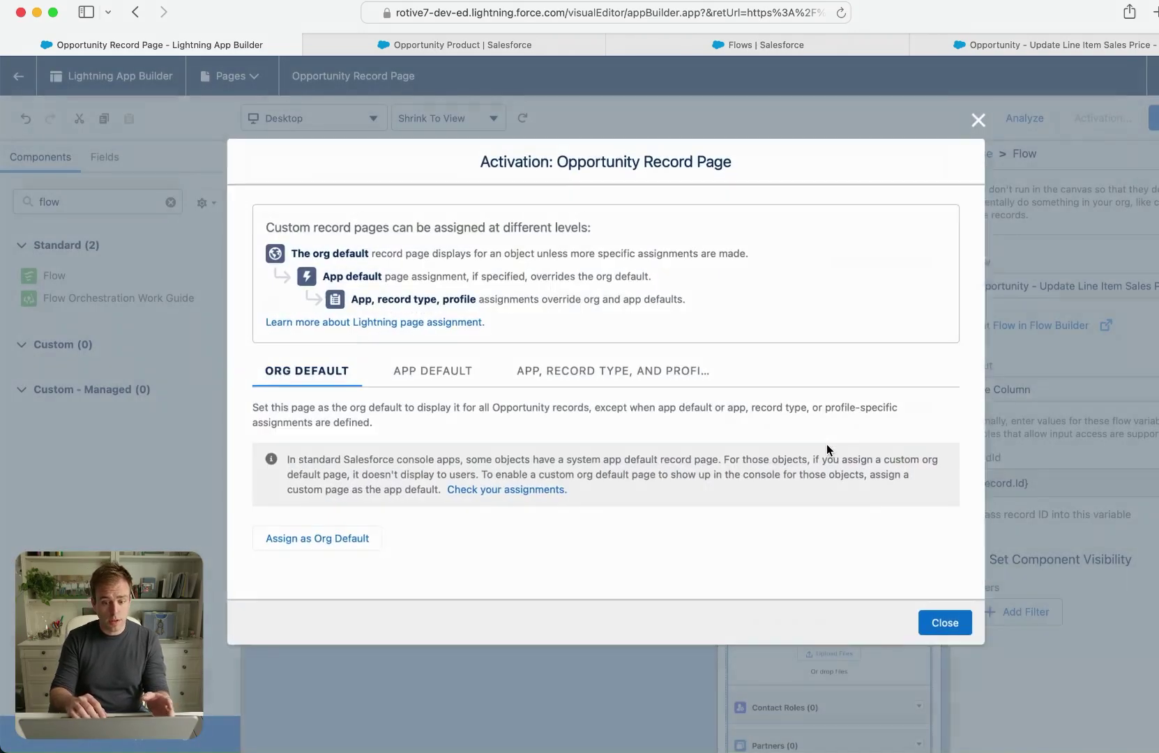
pyautogui.click(314, 541)
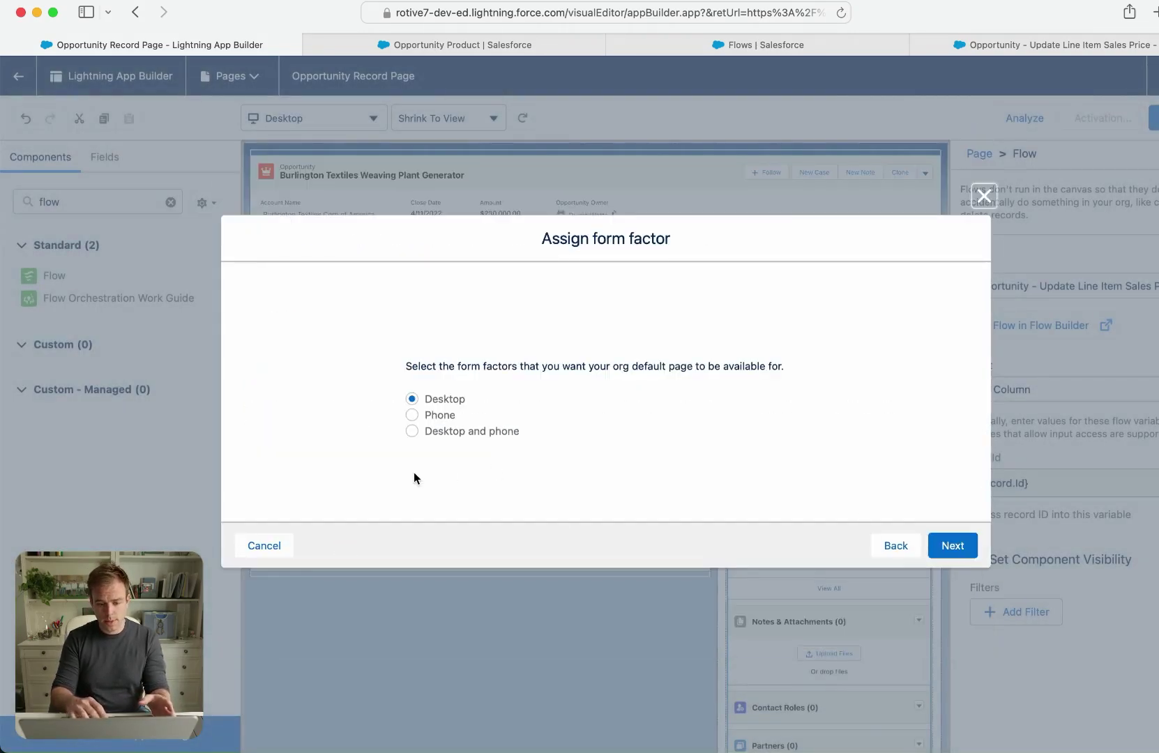
pyautogui.click(953, 545)
pyautogui.click(963, 512)
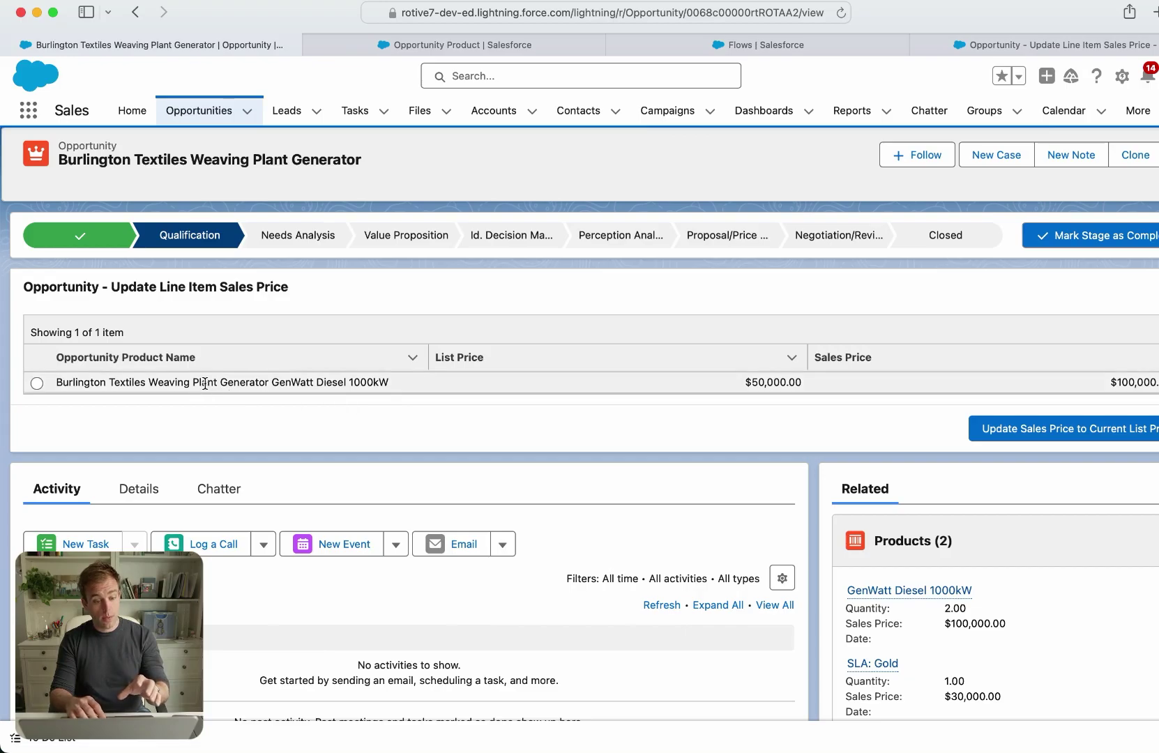
# Check the GenWatt Diesel 1000kW row in the embedded flow, select it and update its sales price to the current list price.
pyautogui.moveTo(150, 383); pyautogui.dragTo(357, 384)
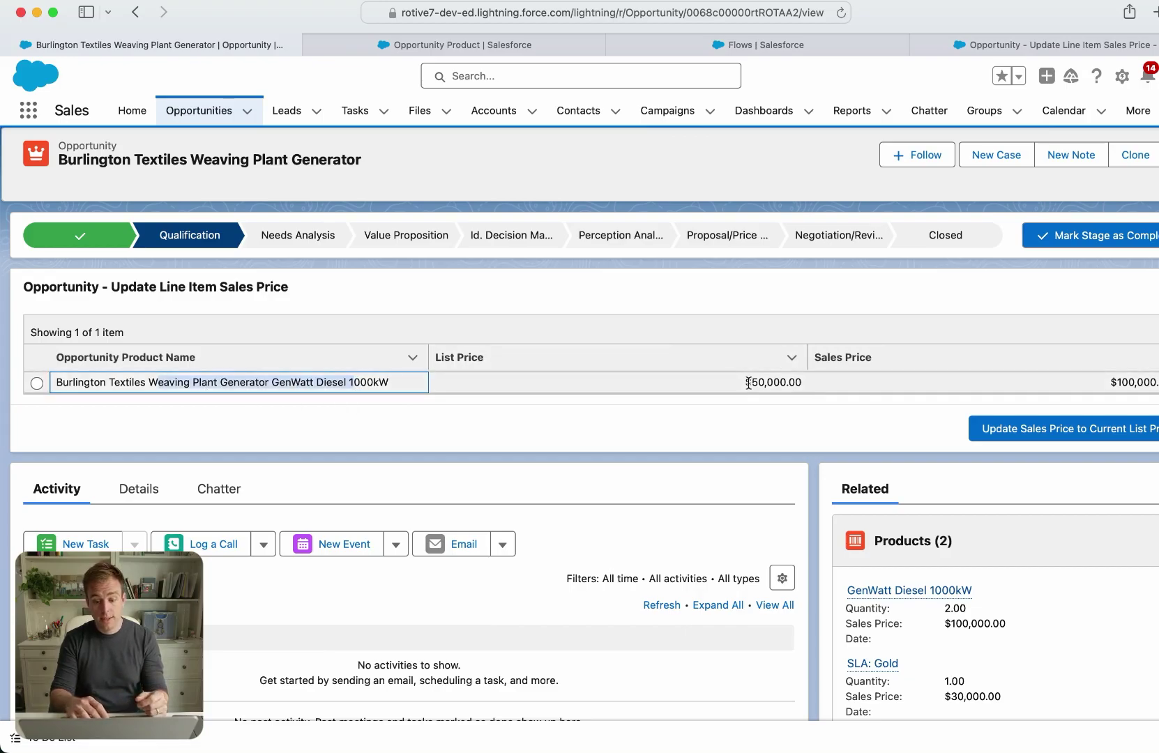
pyautogui.moveTo(742, 383); pyautogui.dragTo(810, 384)
pyautogui.moveTo(1090, 384); pyautogui.dragTo(1158, 385)
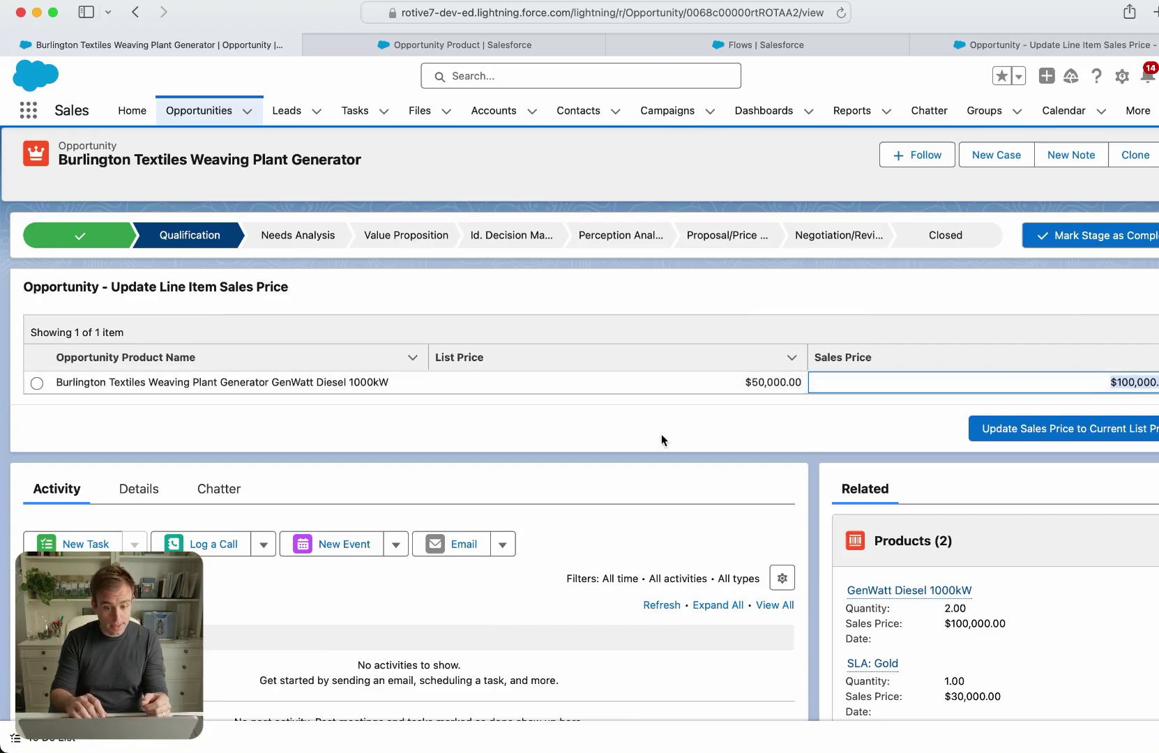
pyautogui.scroll(-2, 662, 434)
pyautogui.scroll(1, 661, 439)
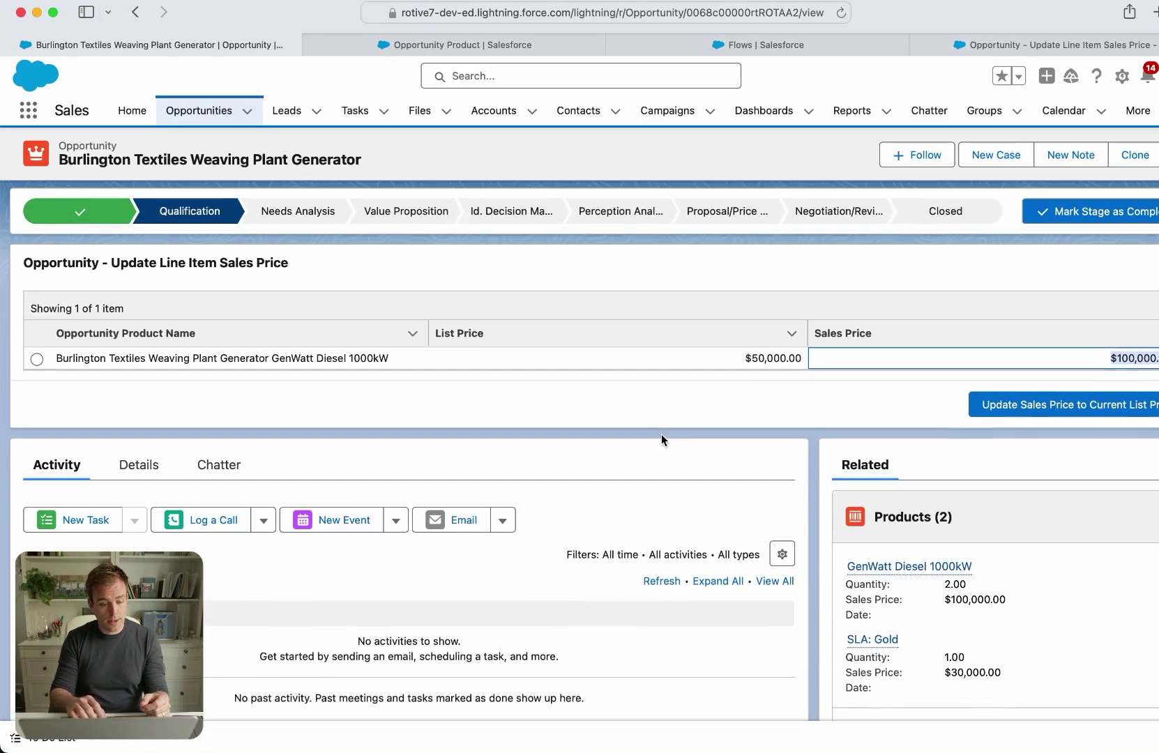
pyautogui.click(37, 358)
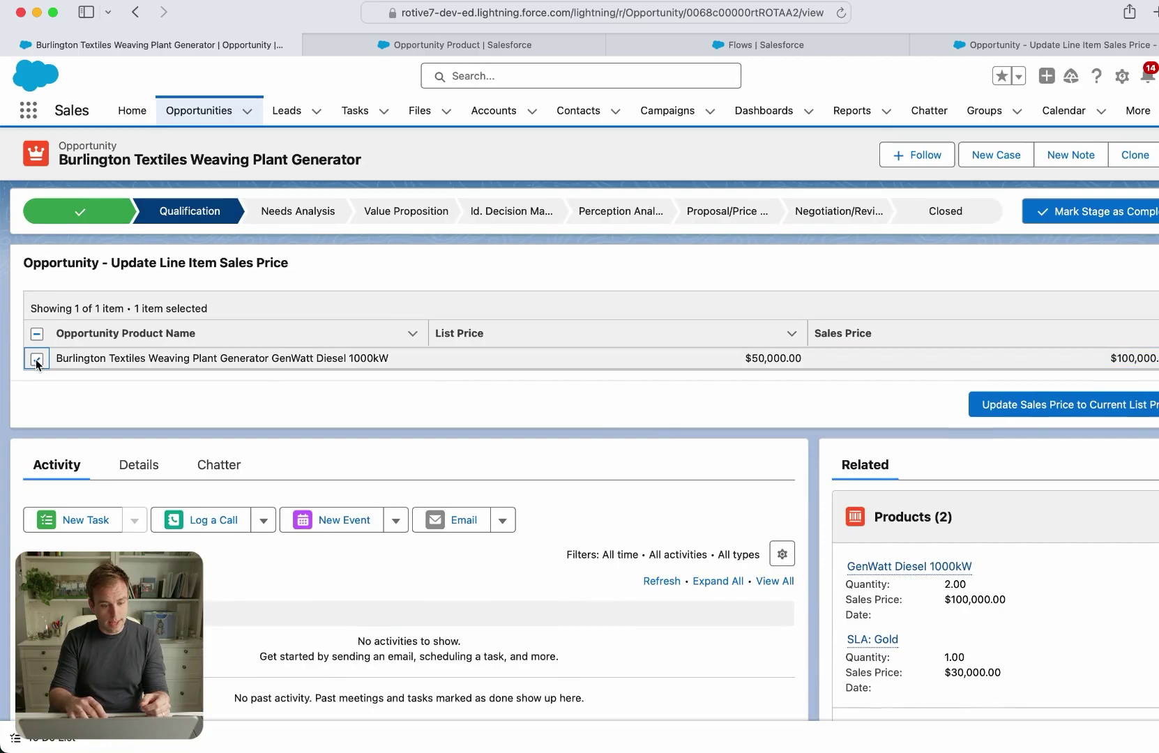
pyautogui.click(1043, 405)
pyautogui.scroll(-1, 668, 350)
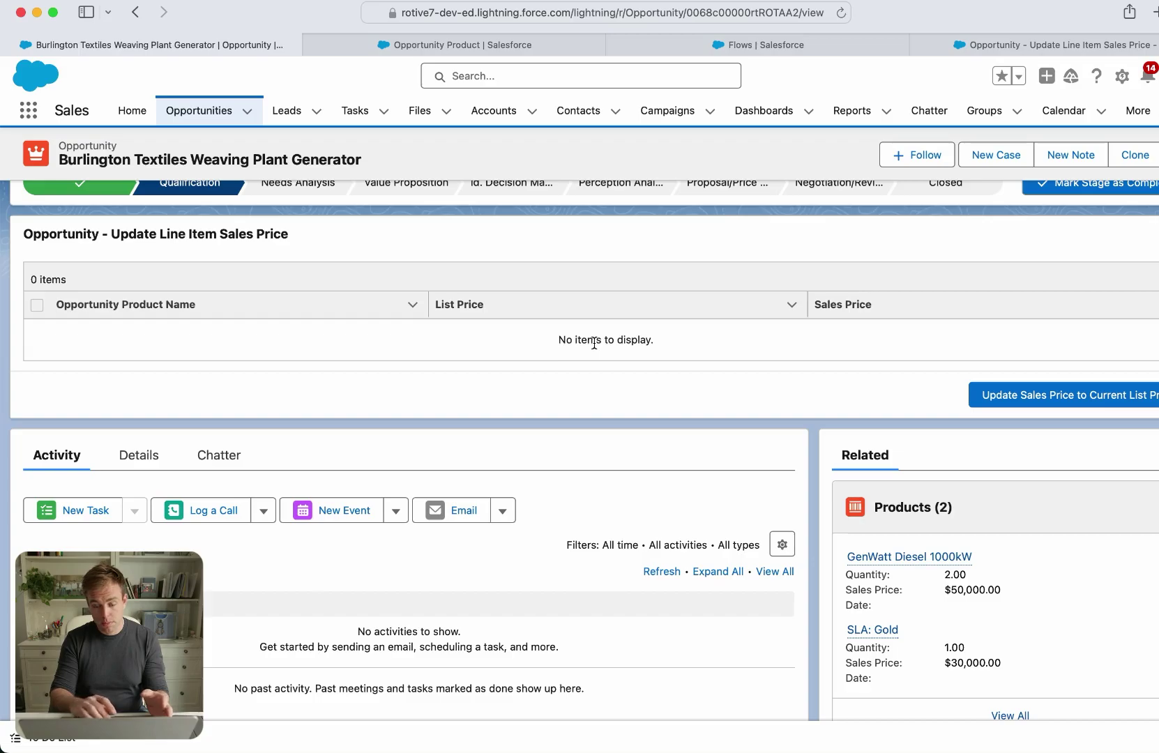
pyautogui.scroll(-2, 594, 342)
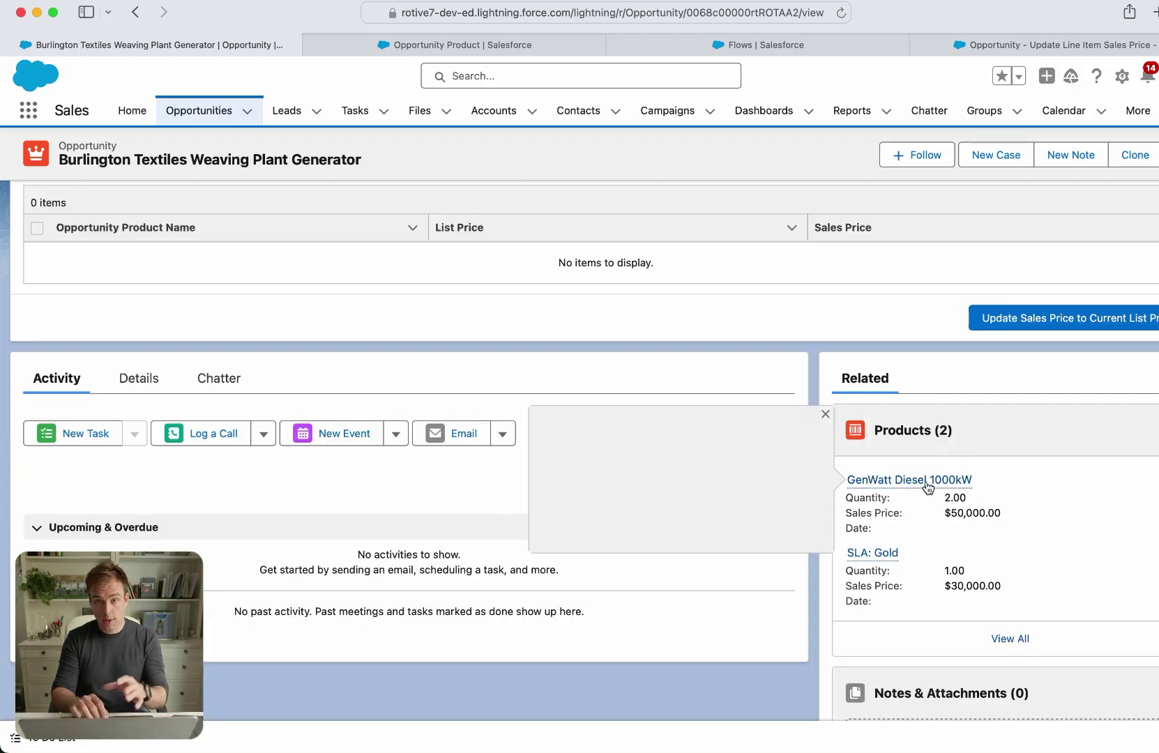
# Open the GenWatt Diesel 1000kW line item, set its sales price to 2000 and save it.
pyautogui.click(937, 482)
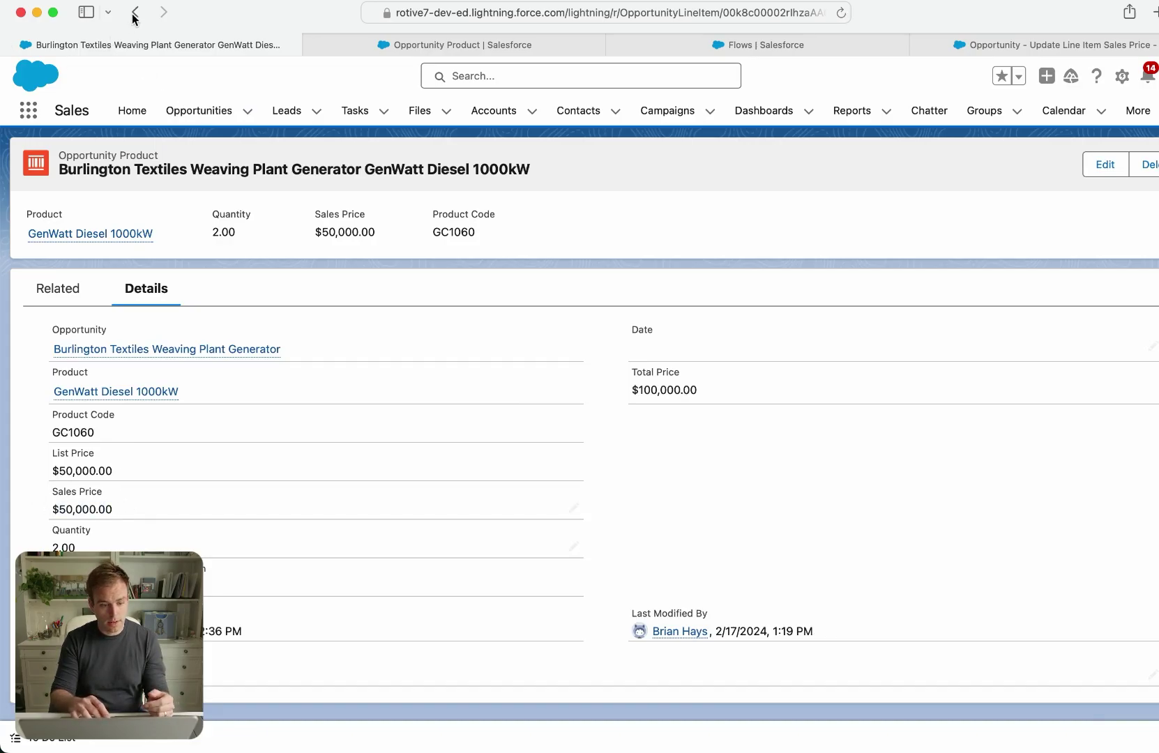
pyautogui.click(574, 509)
pyautogui.tripleClick(367, 504)
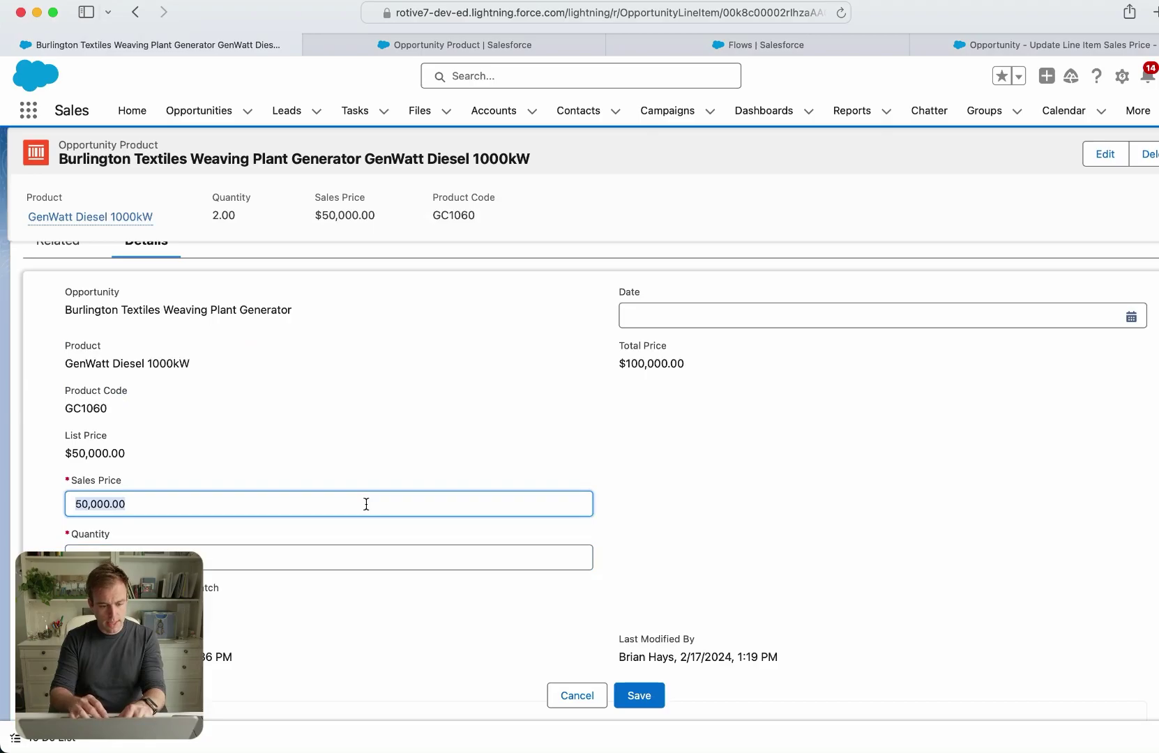
pyautogui.write('2000')
pyautogui.press('Return')
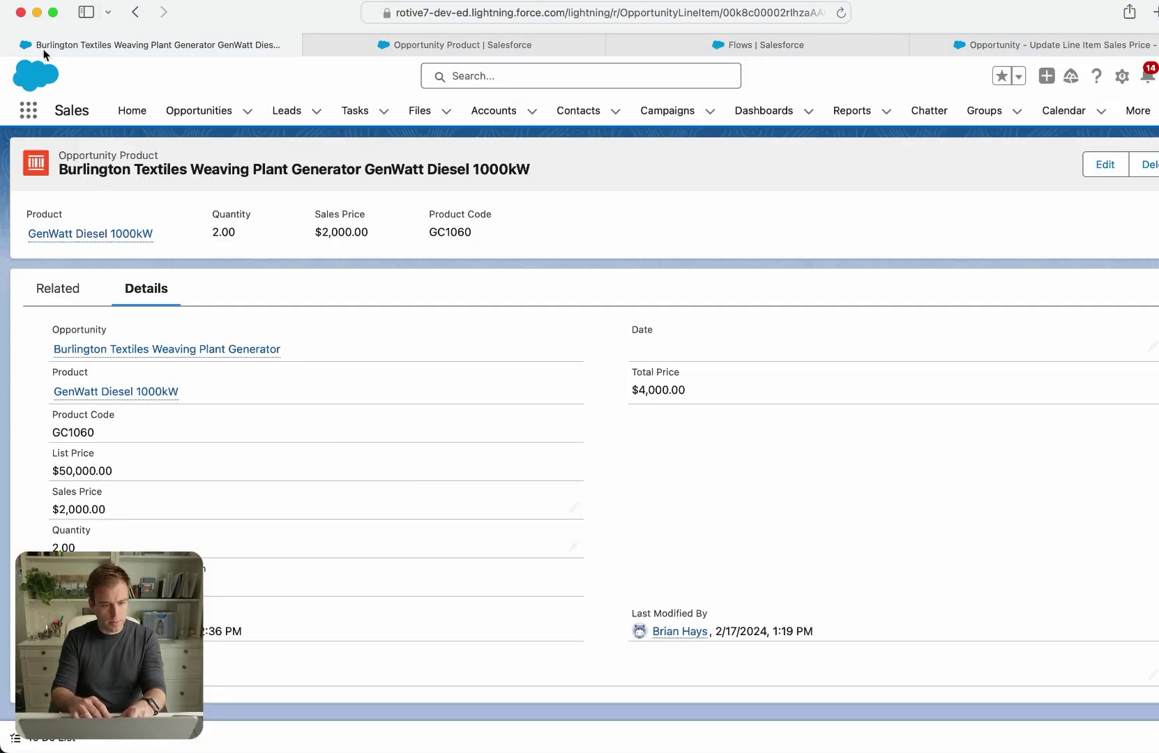
# Return to the opportunity and save the SLA: Gold line item with a sales price of 50000.
pyautogui.click(129, 16)
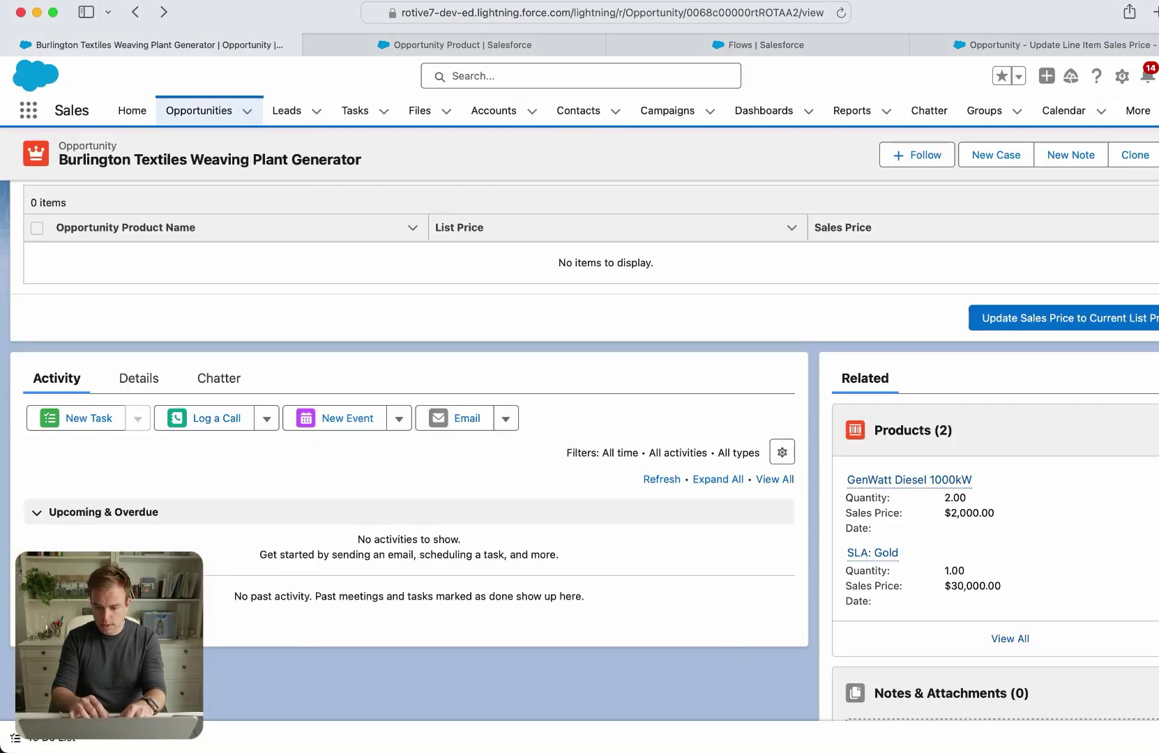
pyautogui.click(1150, 552)
pyautogui.click(1114, 577)
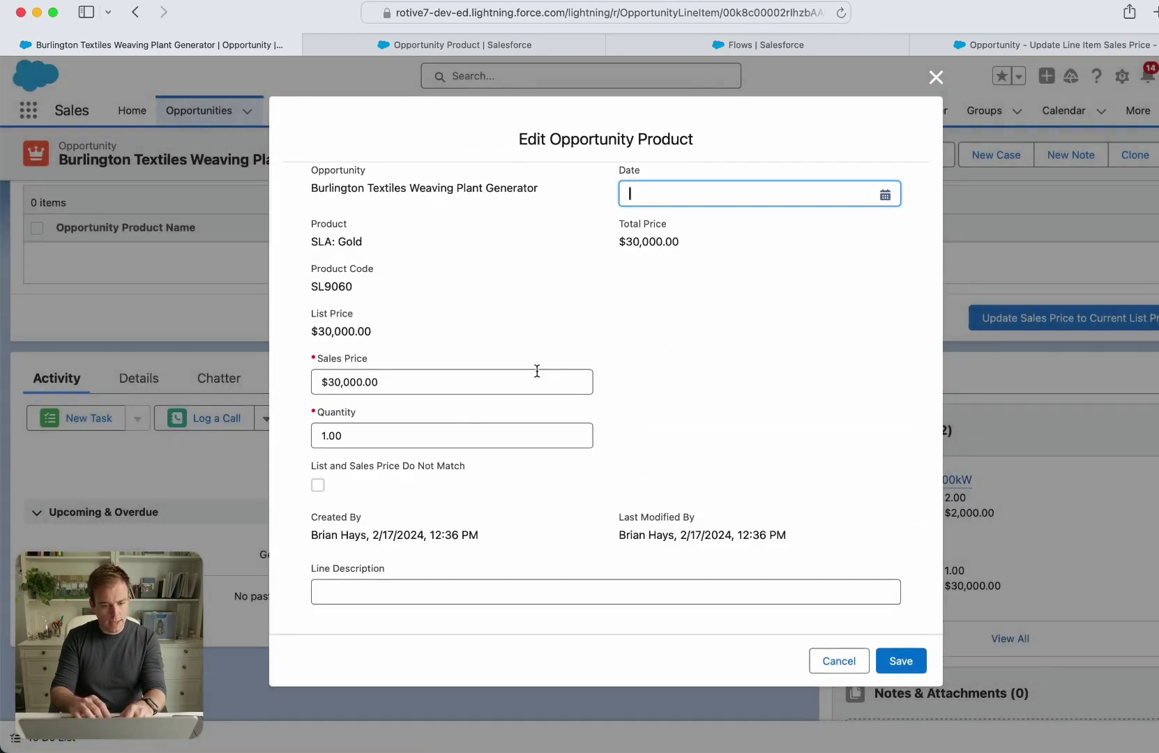
pyautogui.click(440, 383)
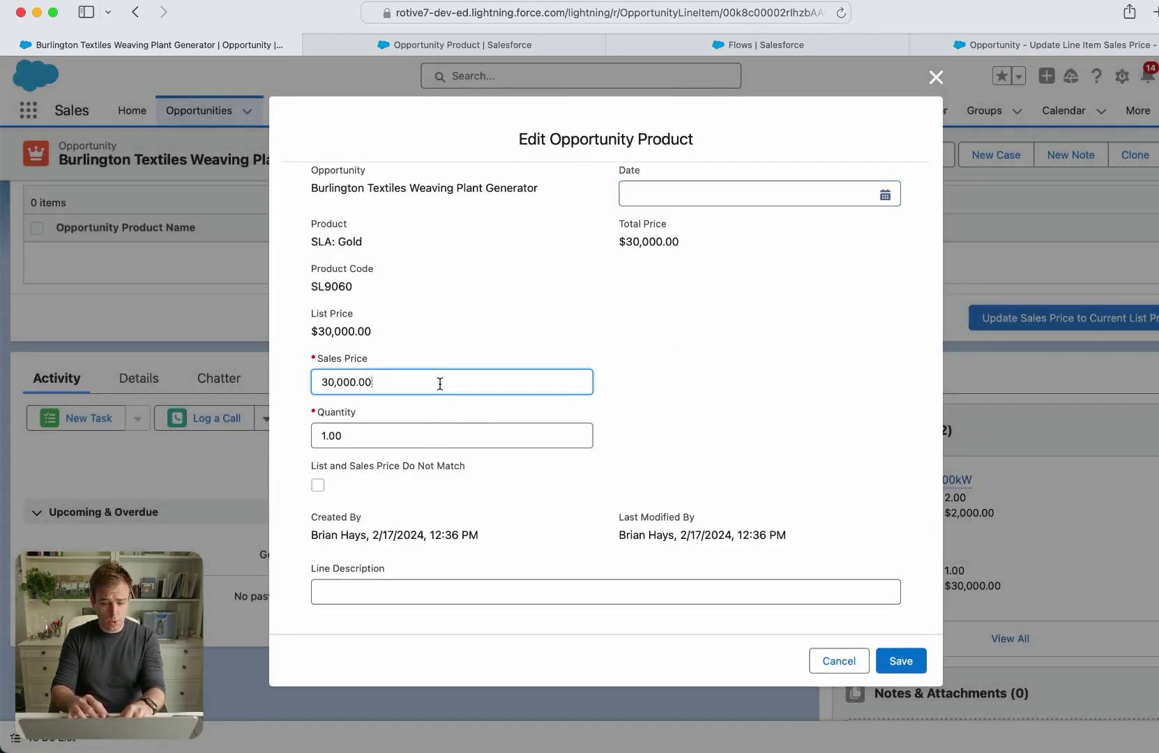
pyautogui.press('super+a')
pyautogui.write('50000')
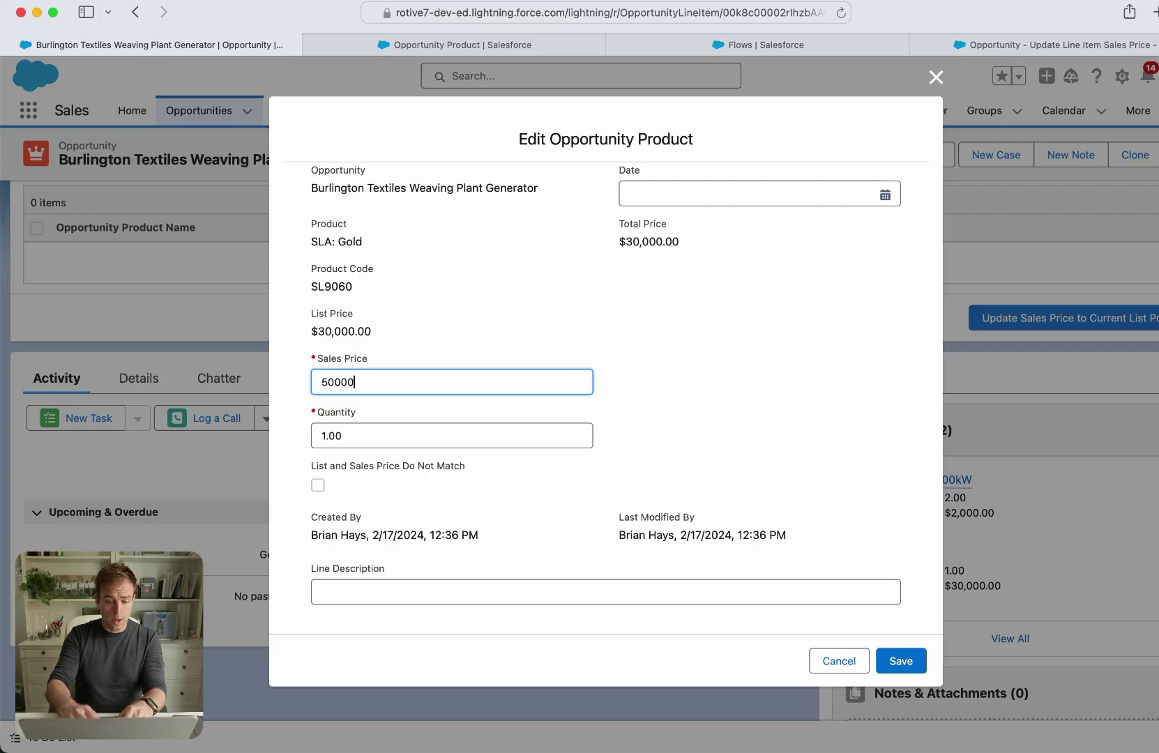
pyautogui.click(817, 319)
pyautogui.click(898, 661)
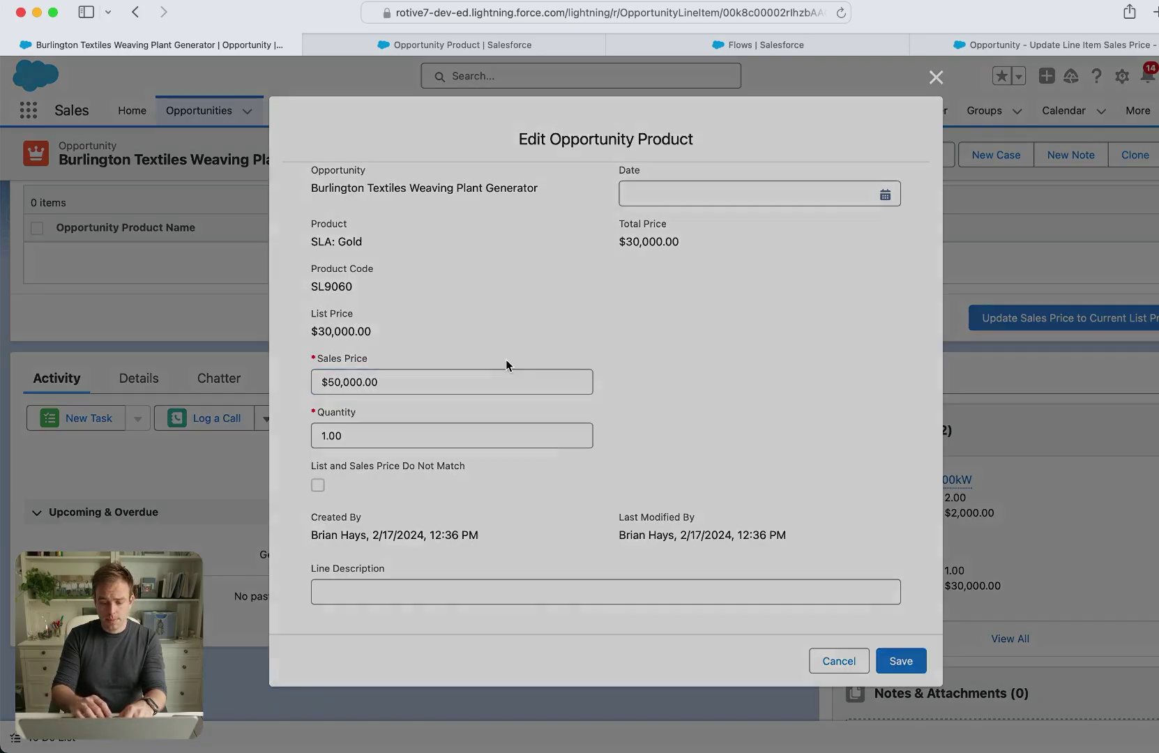
# Reload the opportunity, select all line items listed in the flow and update their sales prices to the current list price.
pyautogui.press('super+r')
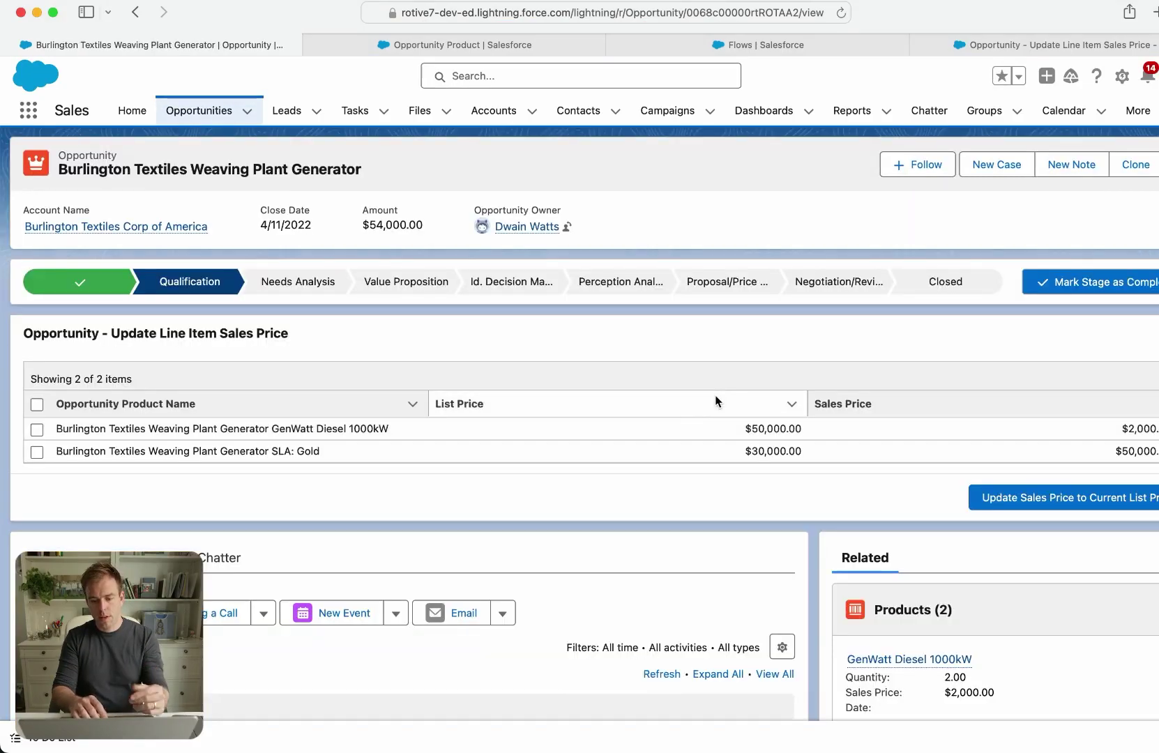
pyautogui.click(36, 404)
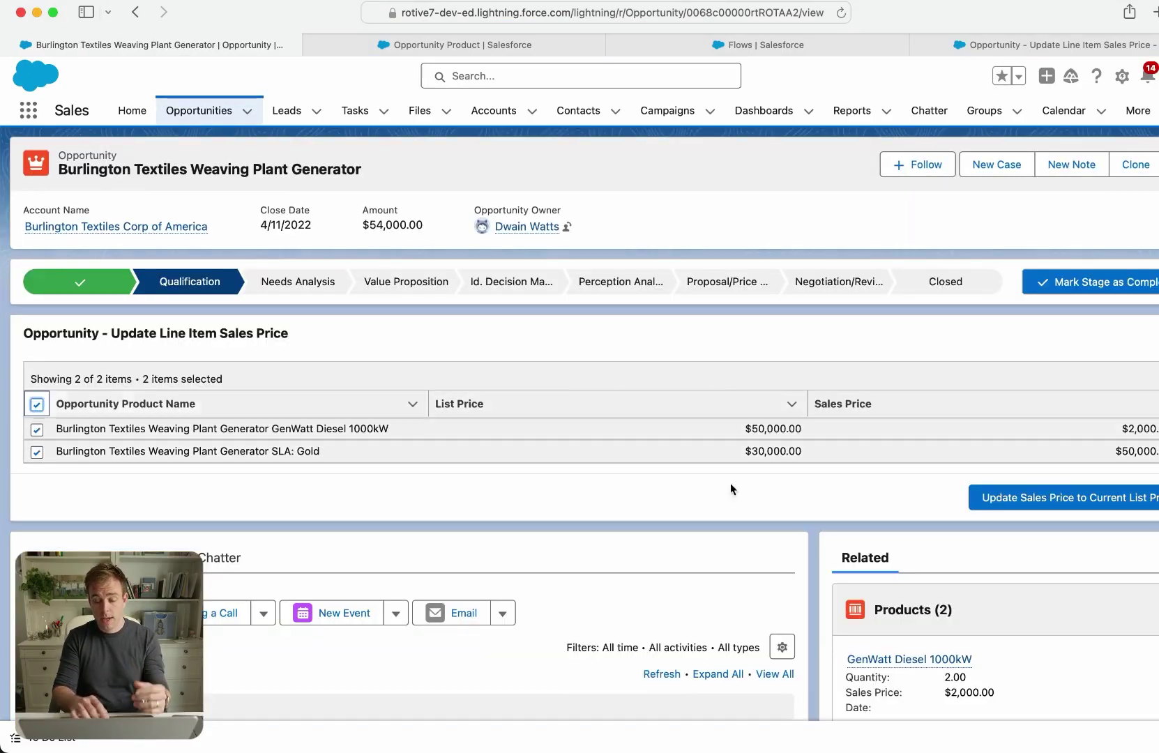
pyautogui.click(1060, 498)
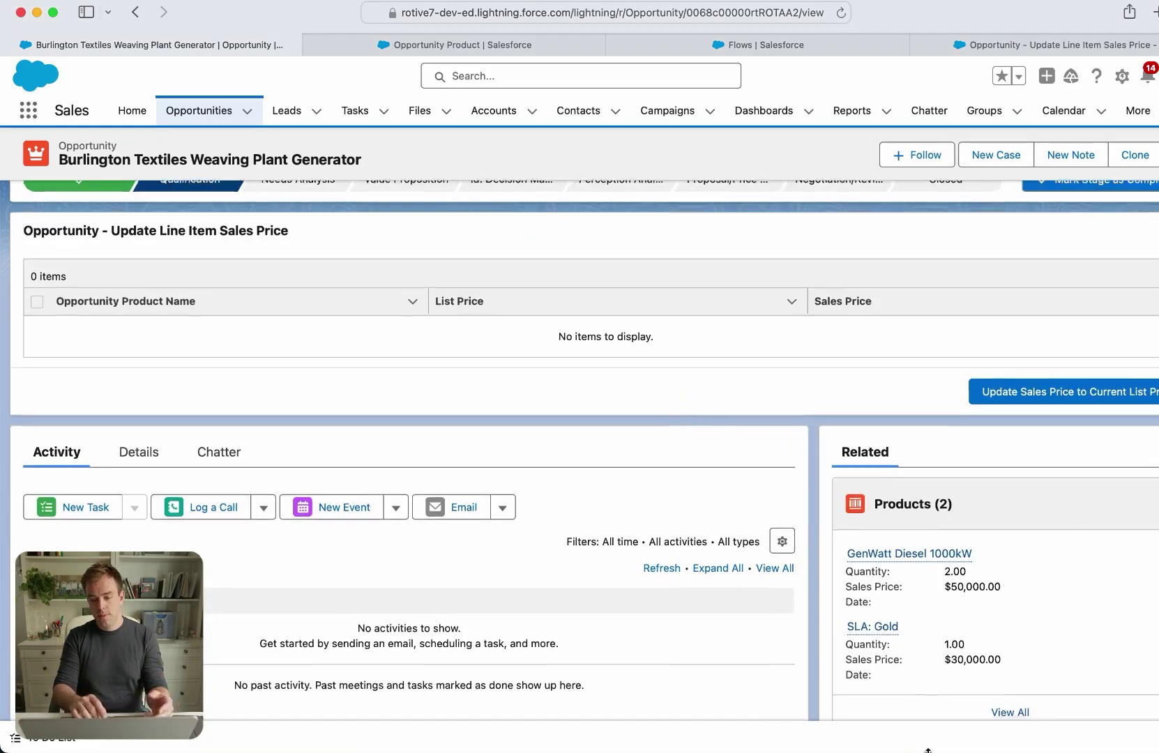
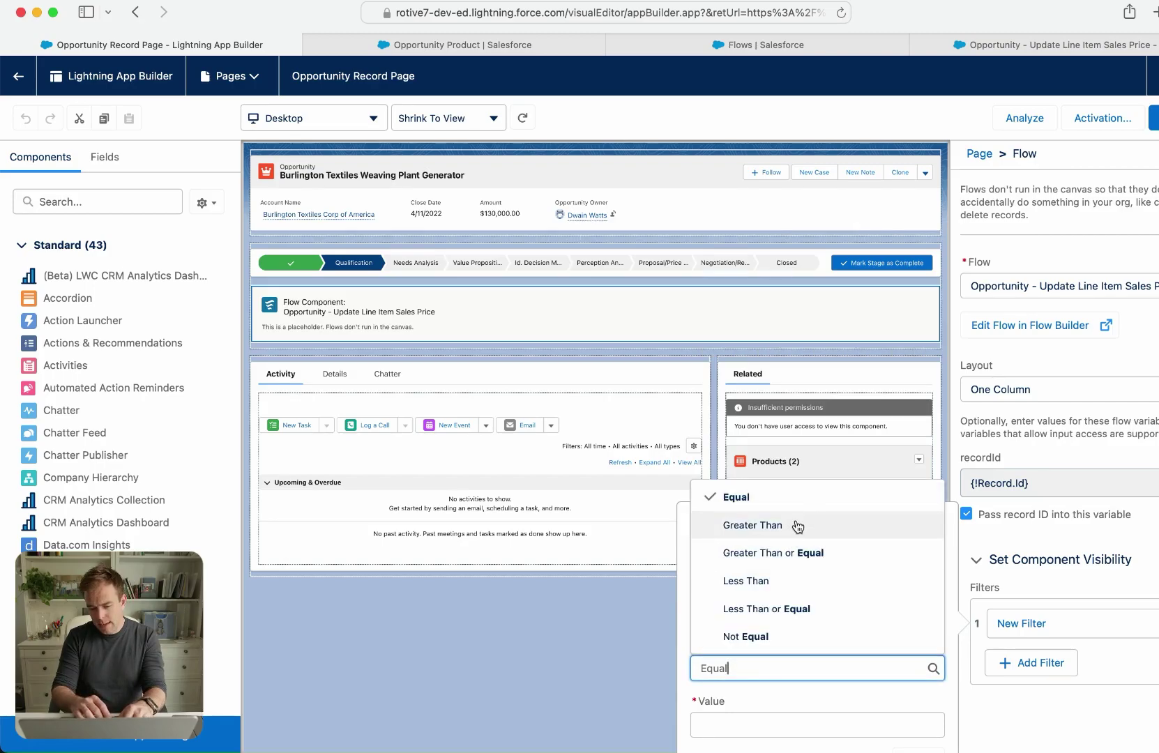
# Complete the Flow component's visibility filter as Line Items Price Mismatch Greater Than 0, and return to the opportunity record.
pyautogui.click(739, 525)
pyautogui.click(724, 726)
pyautogui.write('0')
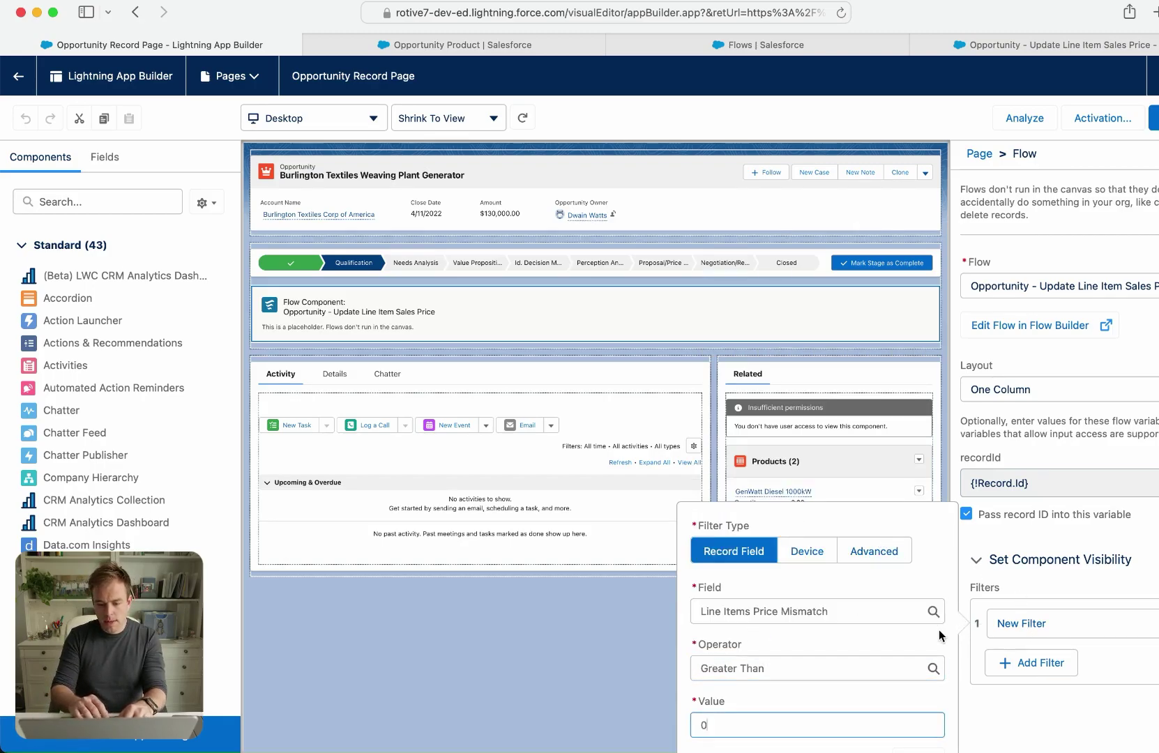
pyautogui.click(954, 553)
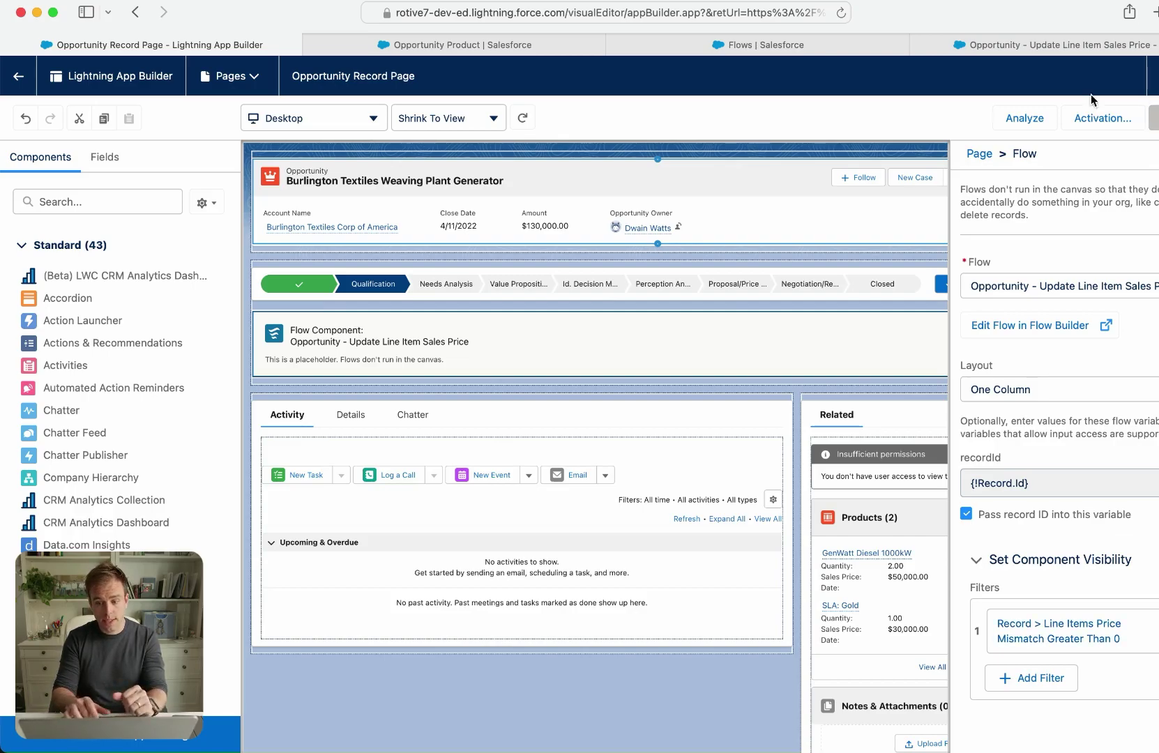
pyautogui.click(24, 75)
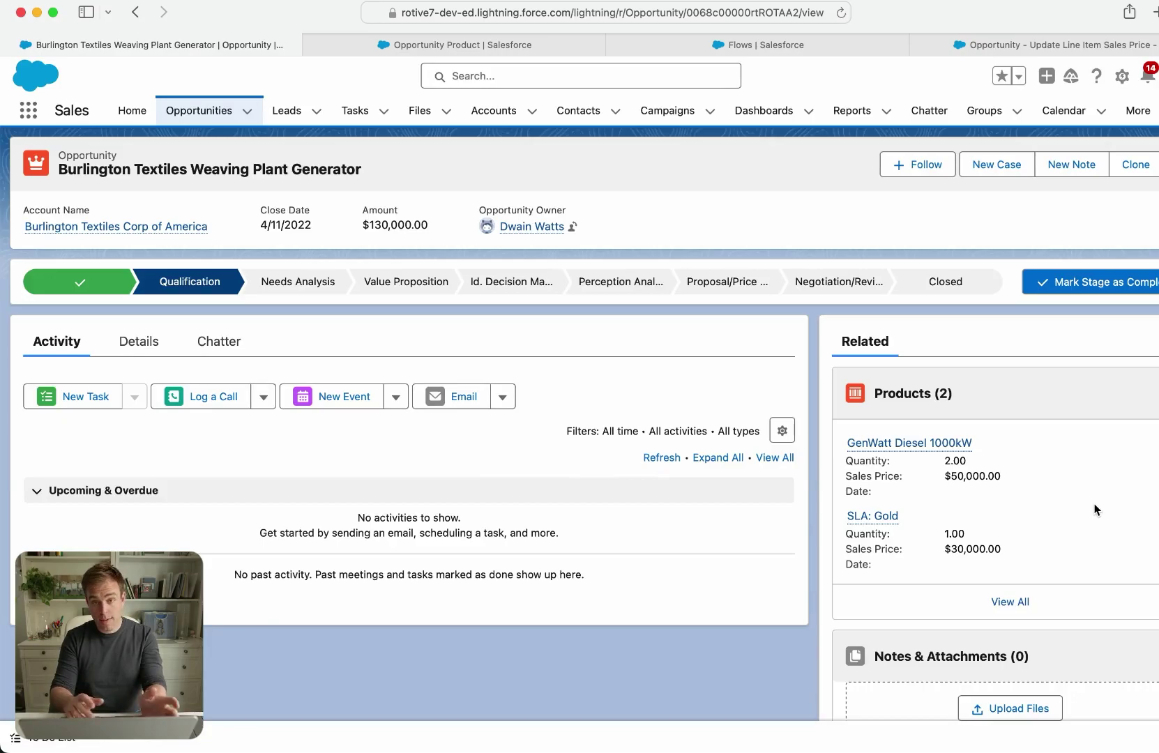
# Set the GenWatt Diesel 1000kW line item's sales price to 25000 and save it.
pyautogui.click(1152, 445)
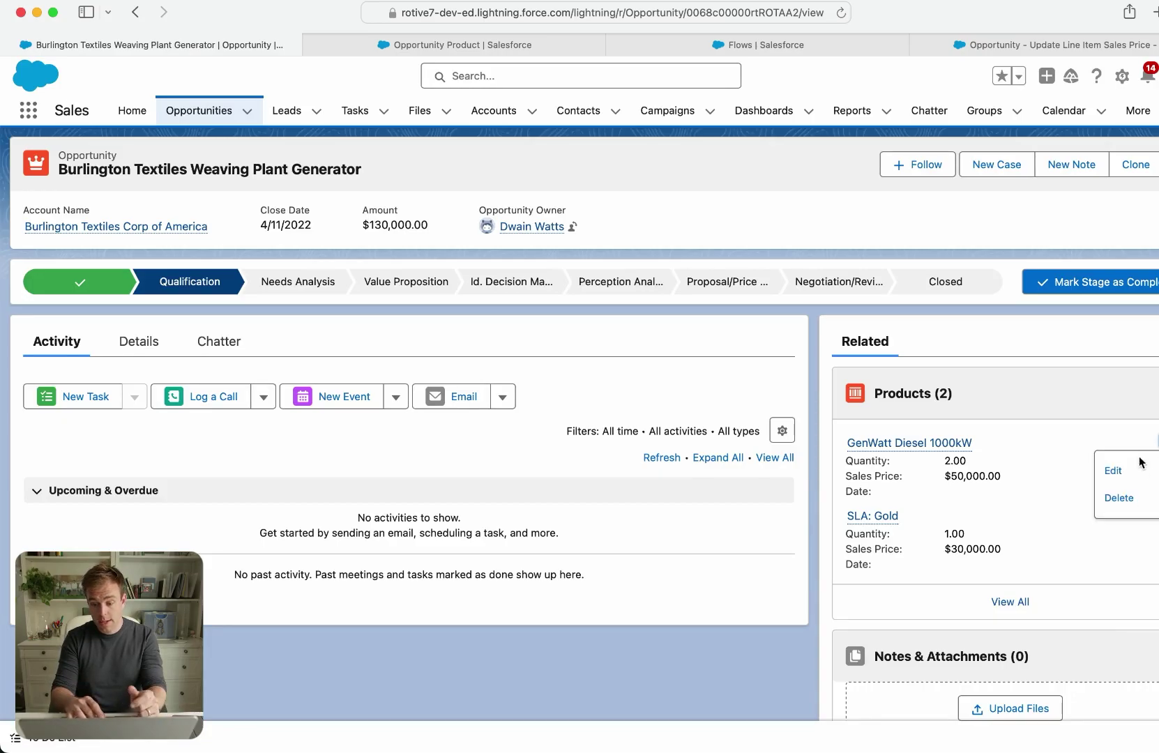
pyautogui.click(1114, 468)
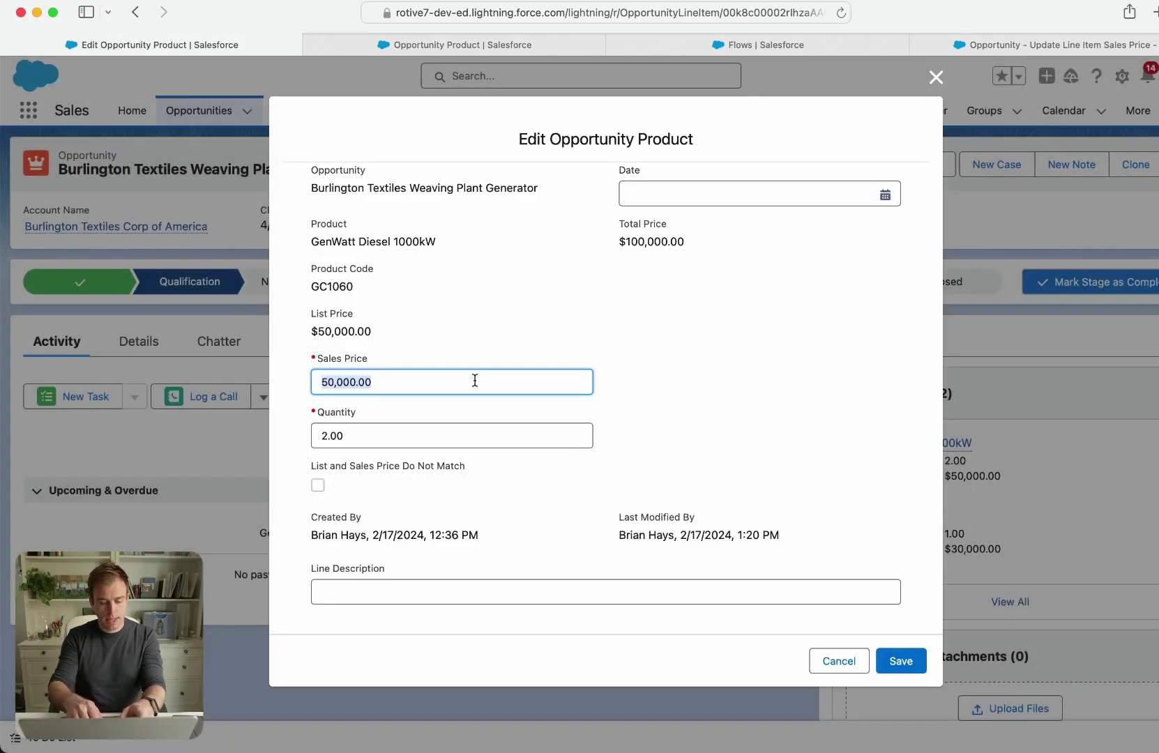
pyautogui.write('25000')
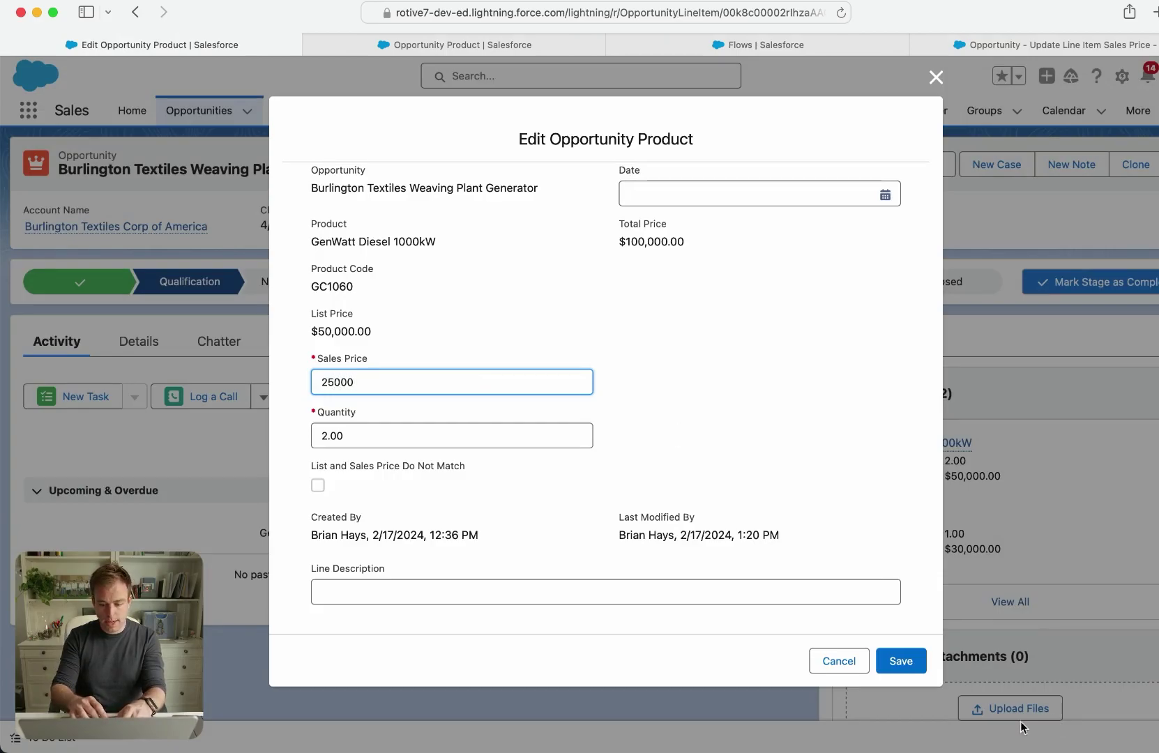
pyautogui.click(901, 662)
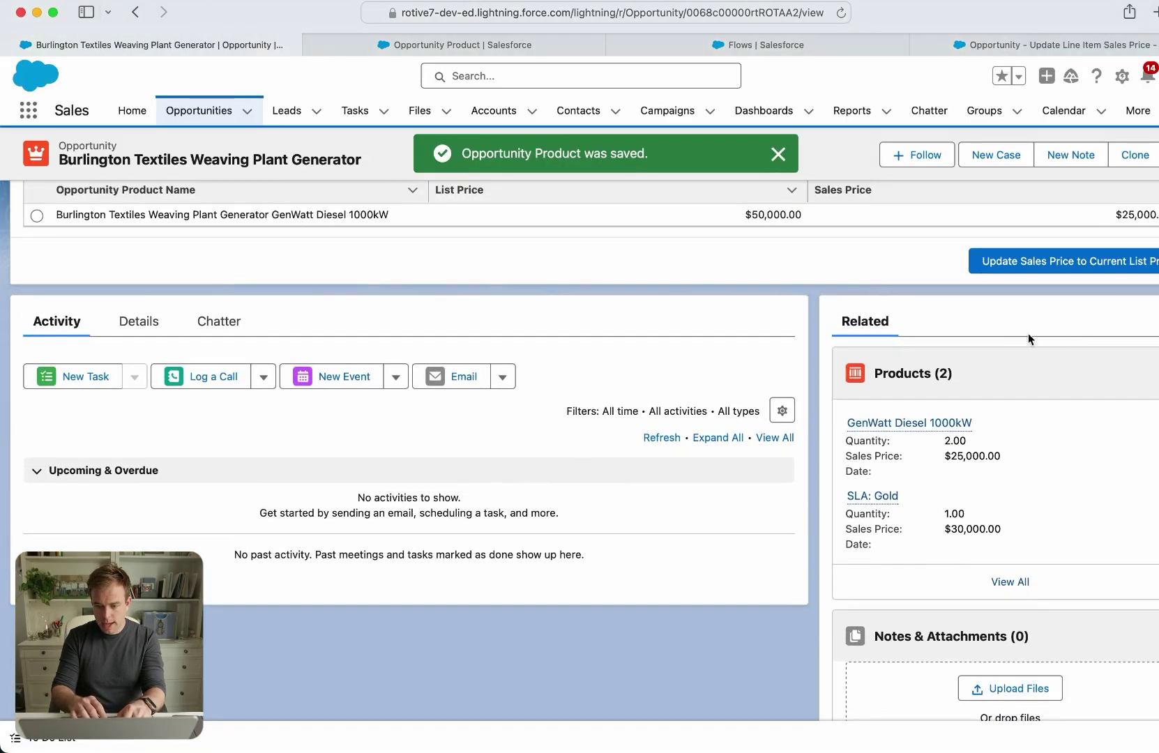
# Add GenWatt Gasoline 2000kW (quantity 1, sales price 2000000) and GenWatt Gasoline 300kW (quantity 2, sales price 20000) to the opportunity's products, and reload the page.
pyautogui.click(1155, 370)
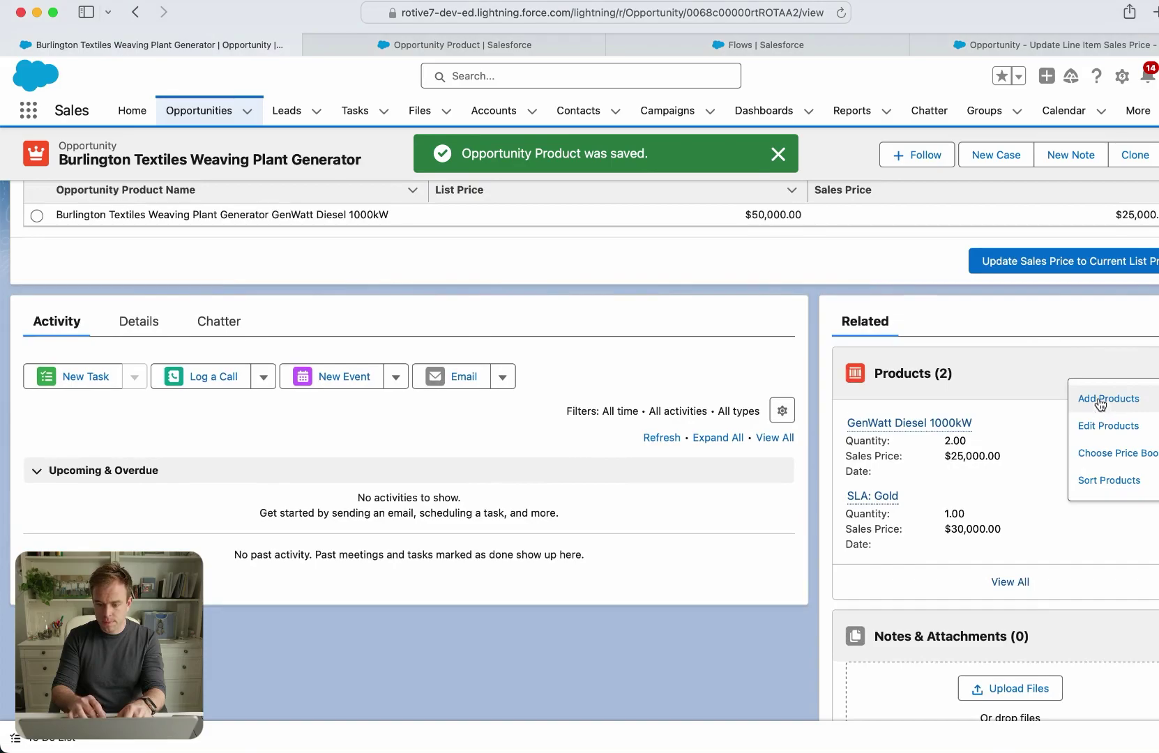
pyautogui.click(1100, 404)
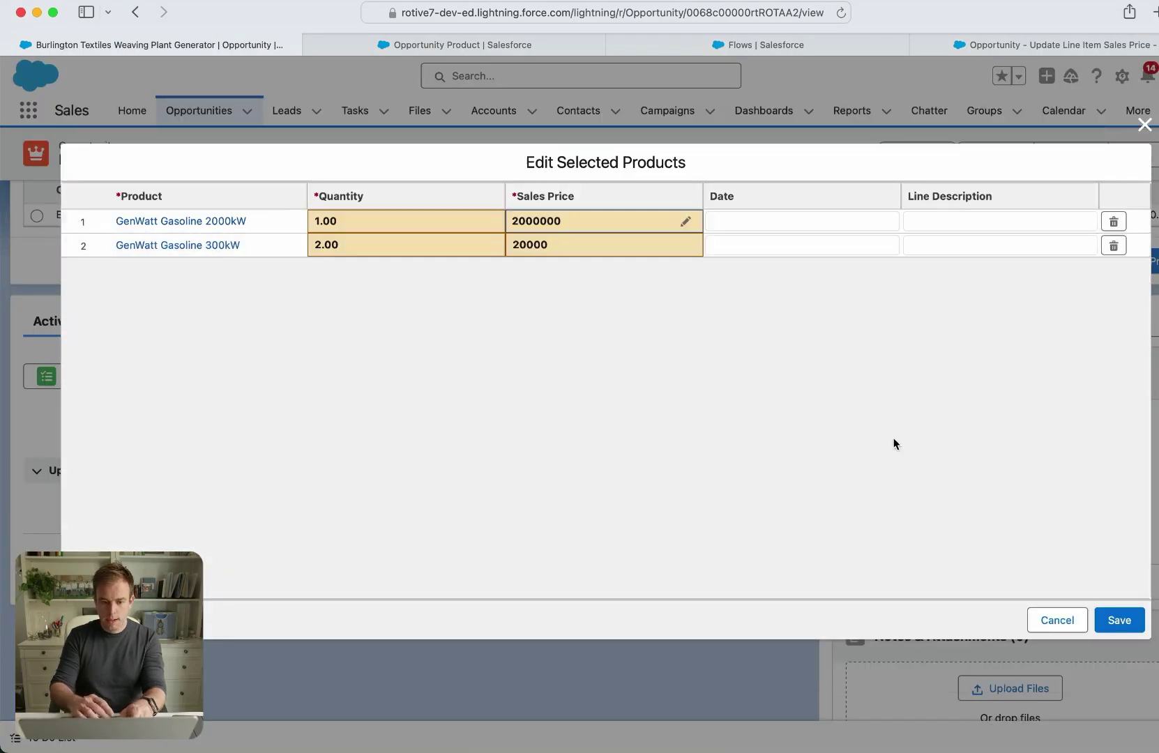
pyautogui.click(1109, 620)
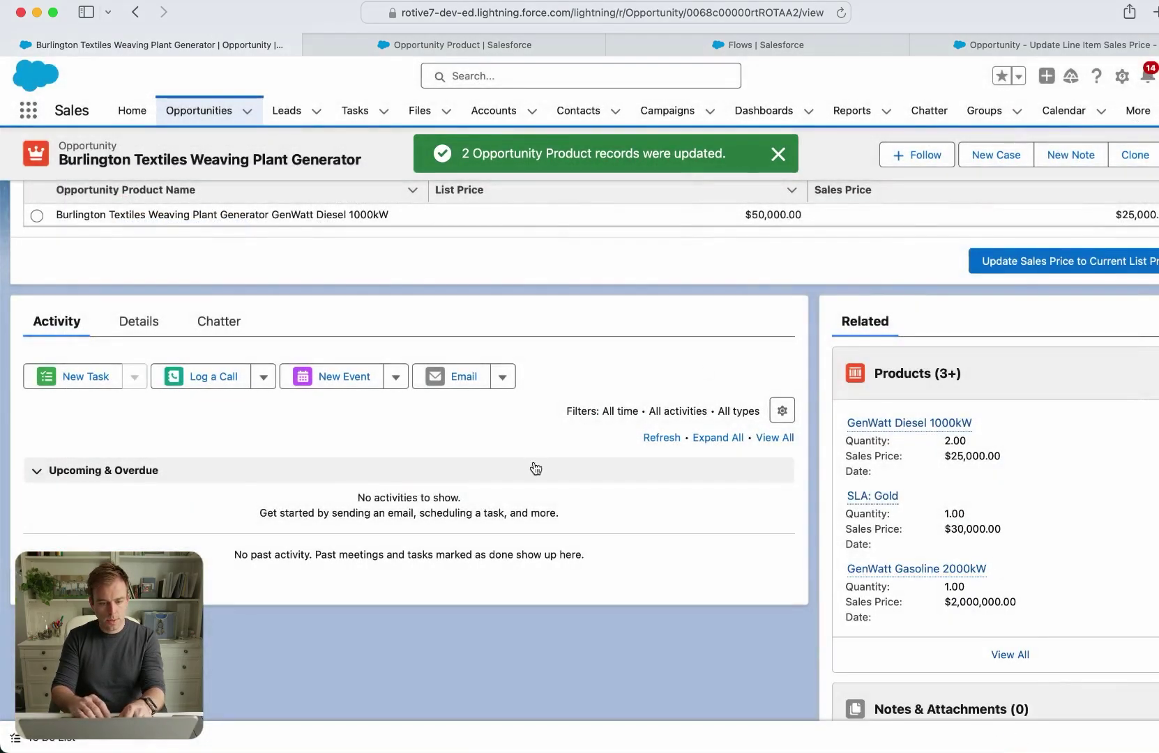
pyautogui.press('super+r')
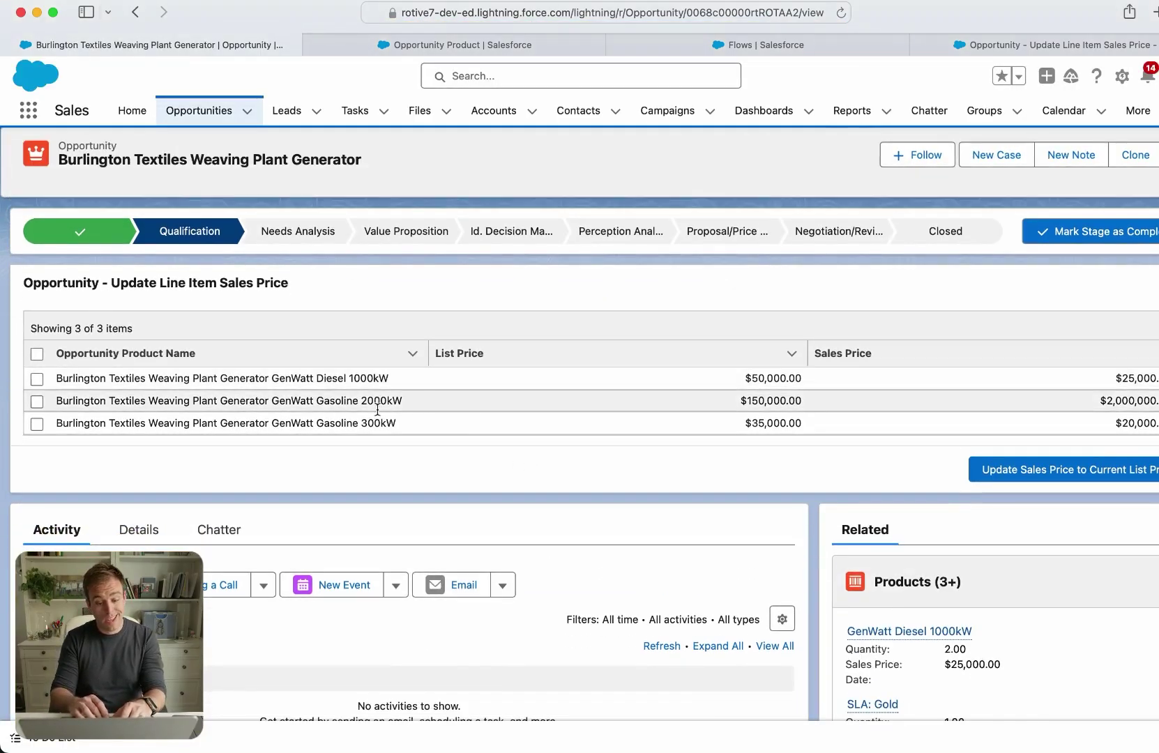
# Update only the GenWatt Gasoline 2000kW and 300kW line items to the current list price through the embedded flow, and check the related products.
pyautogui.scroll(-2, 475, 464)
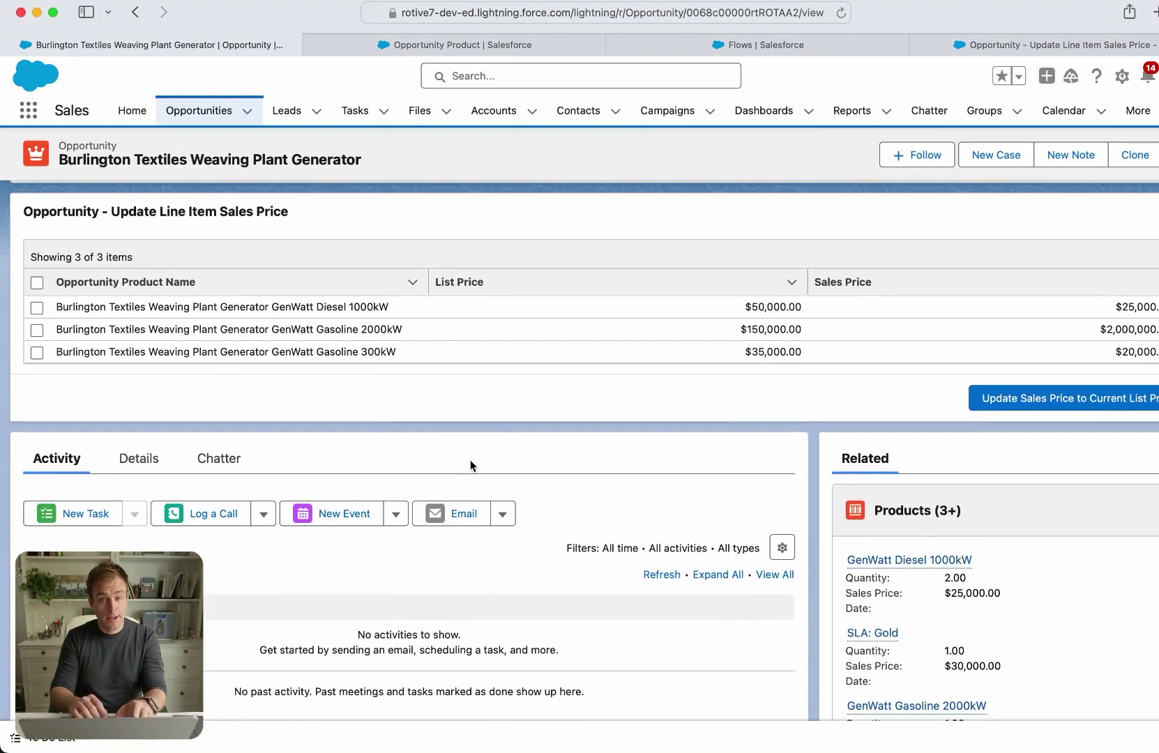
pyautogui.scroll(-2, 470, 462)
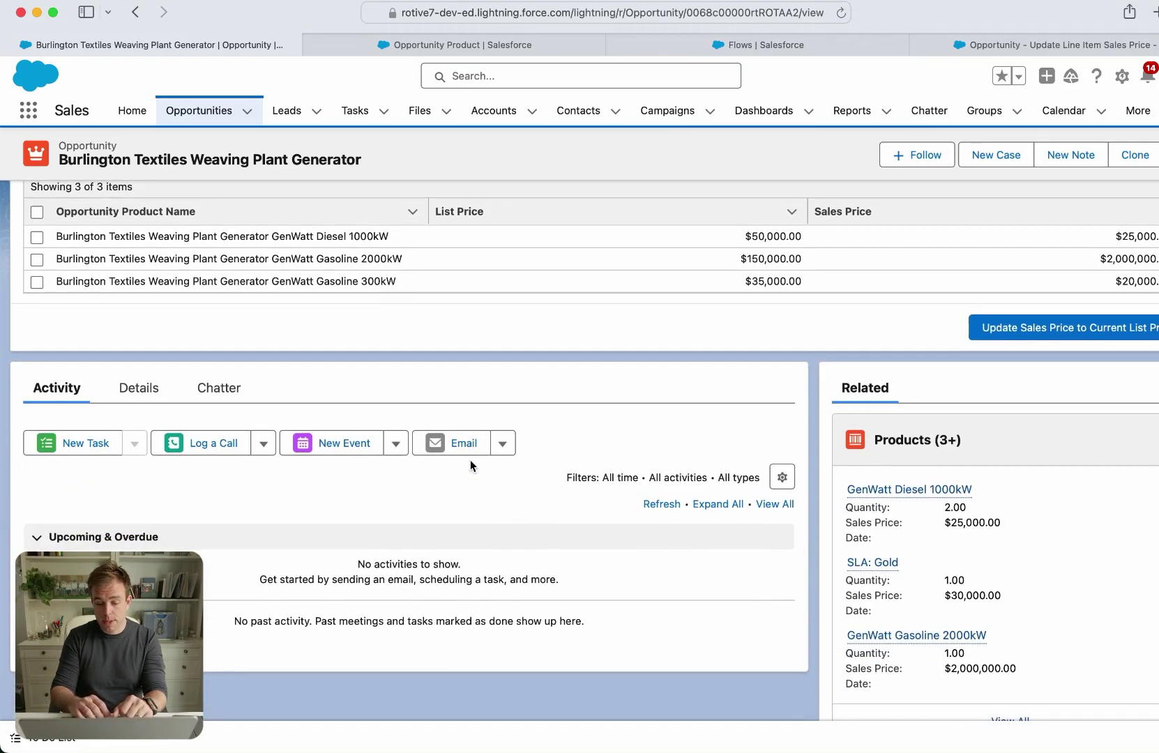
pyautogui.moveTo(879, 568)
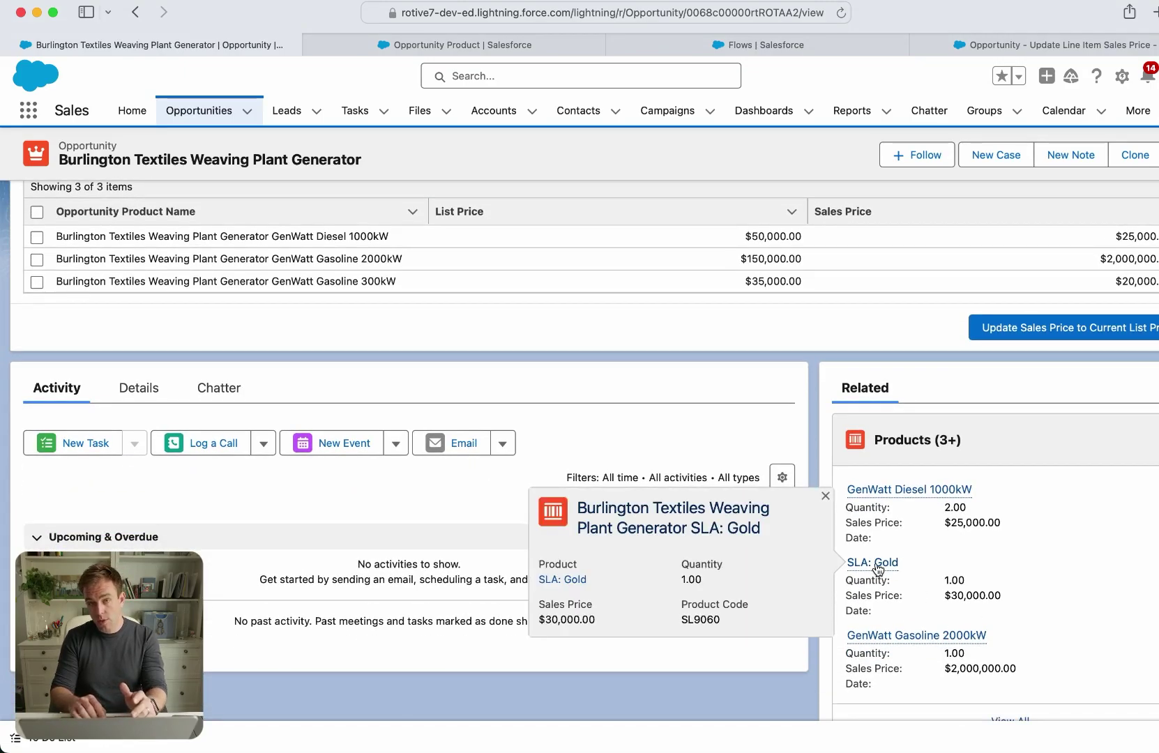
pyautogui.scroll(2, 525, 330)
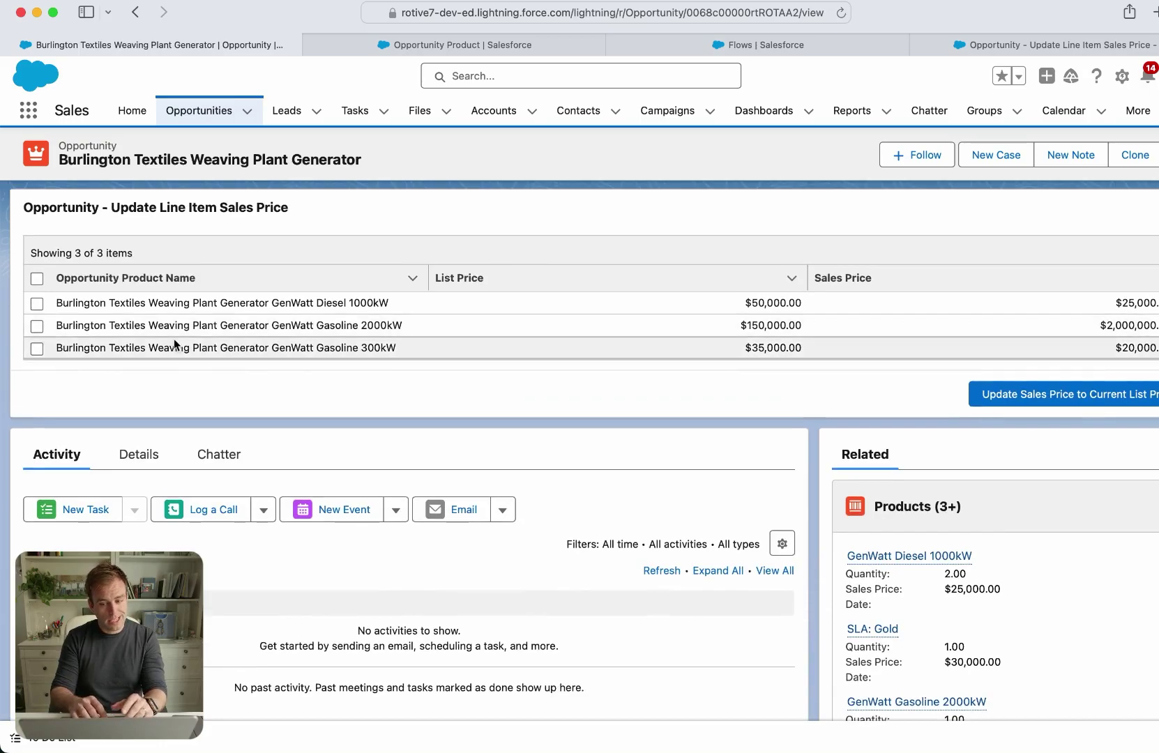
pyautogui.click(38, 326)
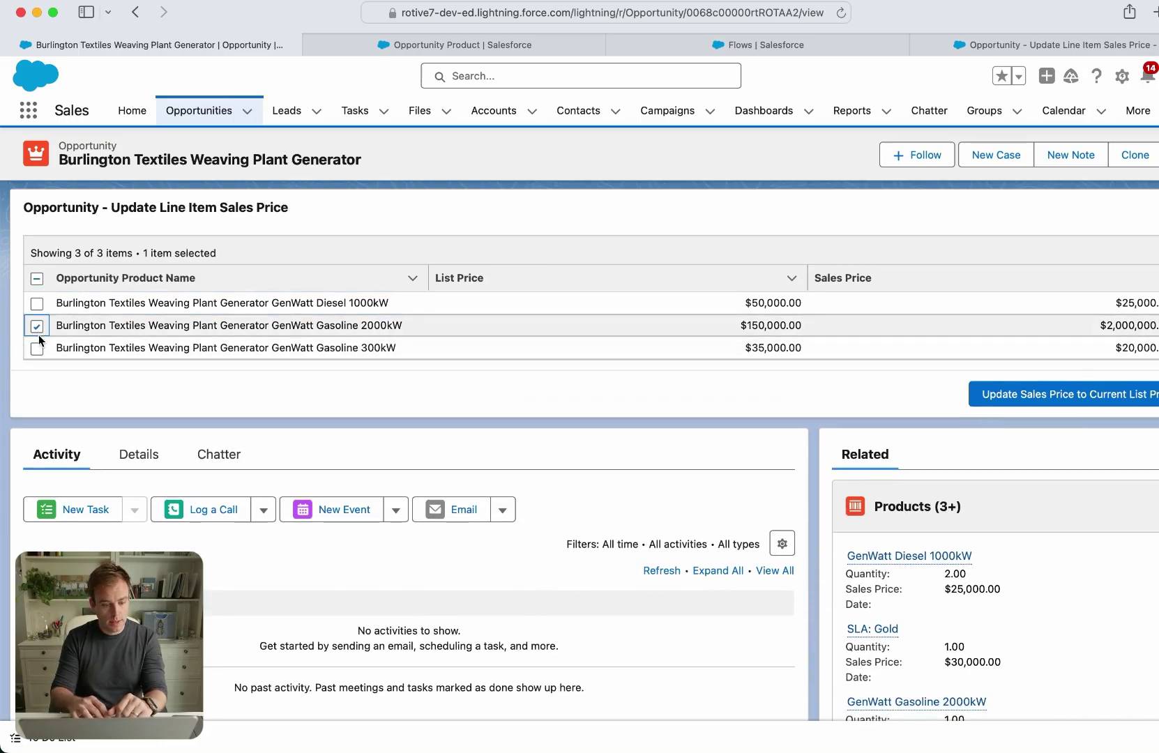
pyautogui.click(38, 350)
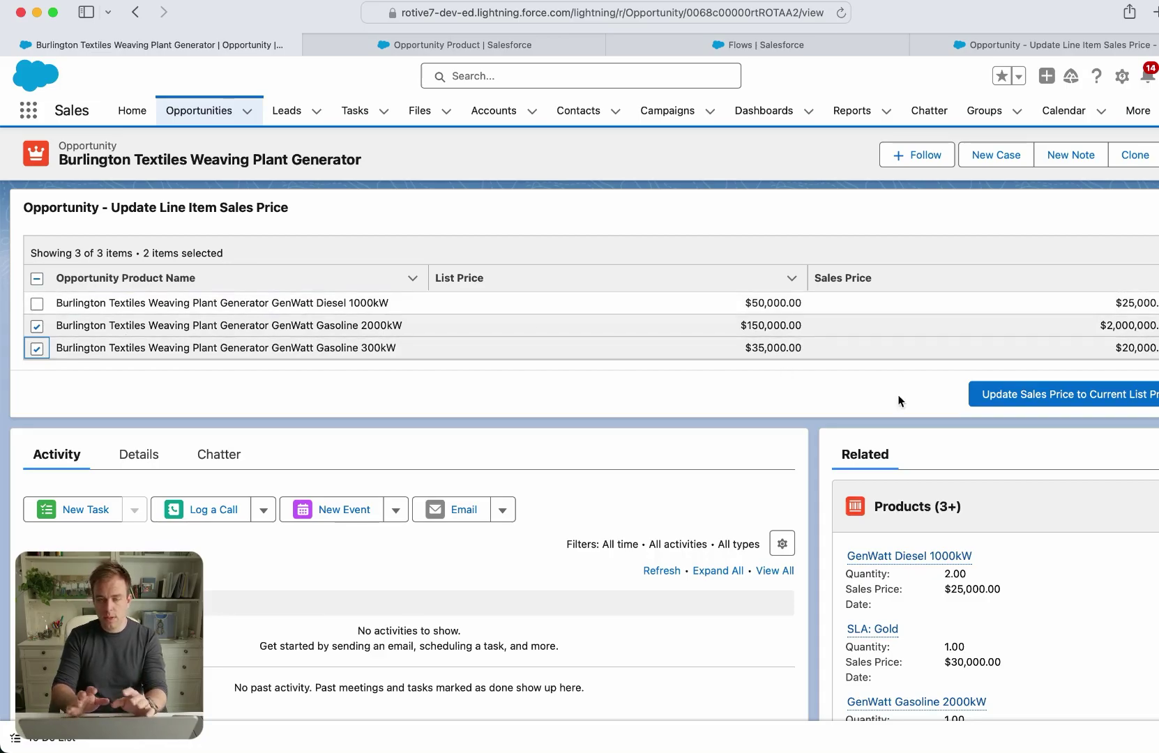
pyautogui.click(983, 394)
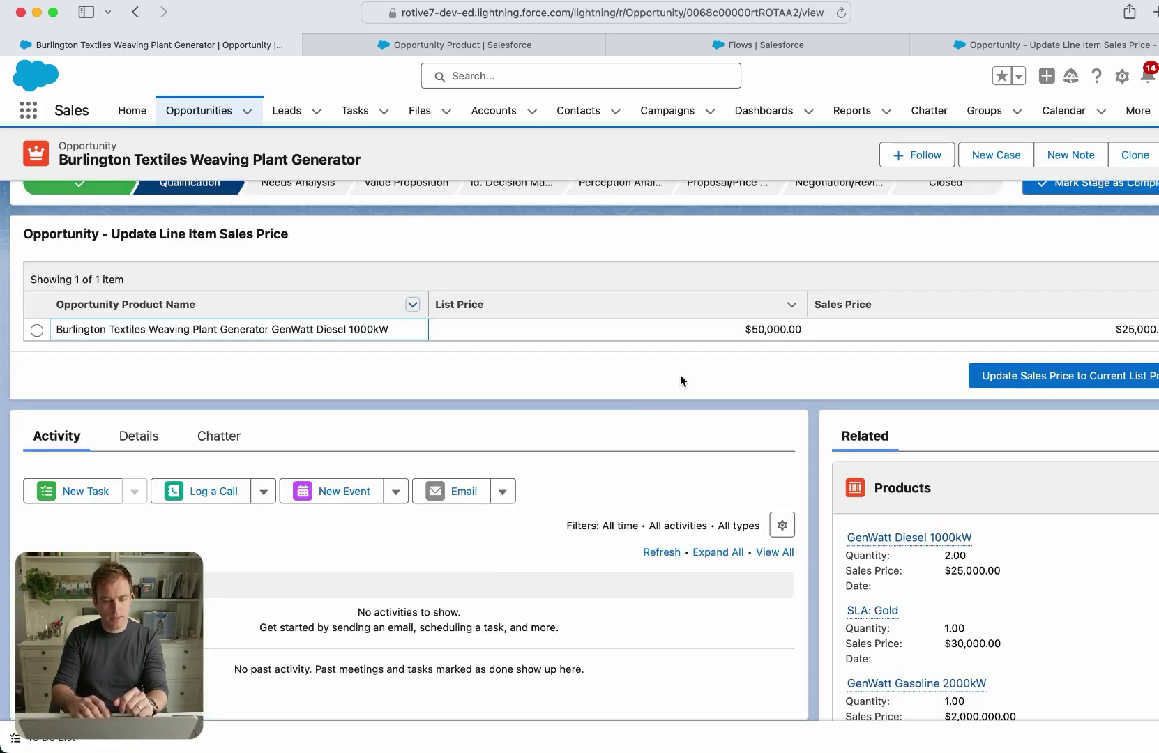
pyautogui.scroll(-3, 680, 375)
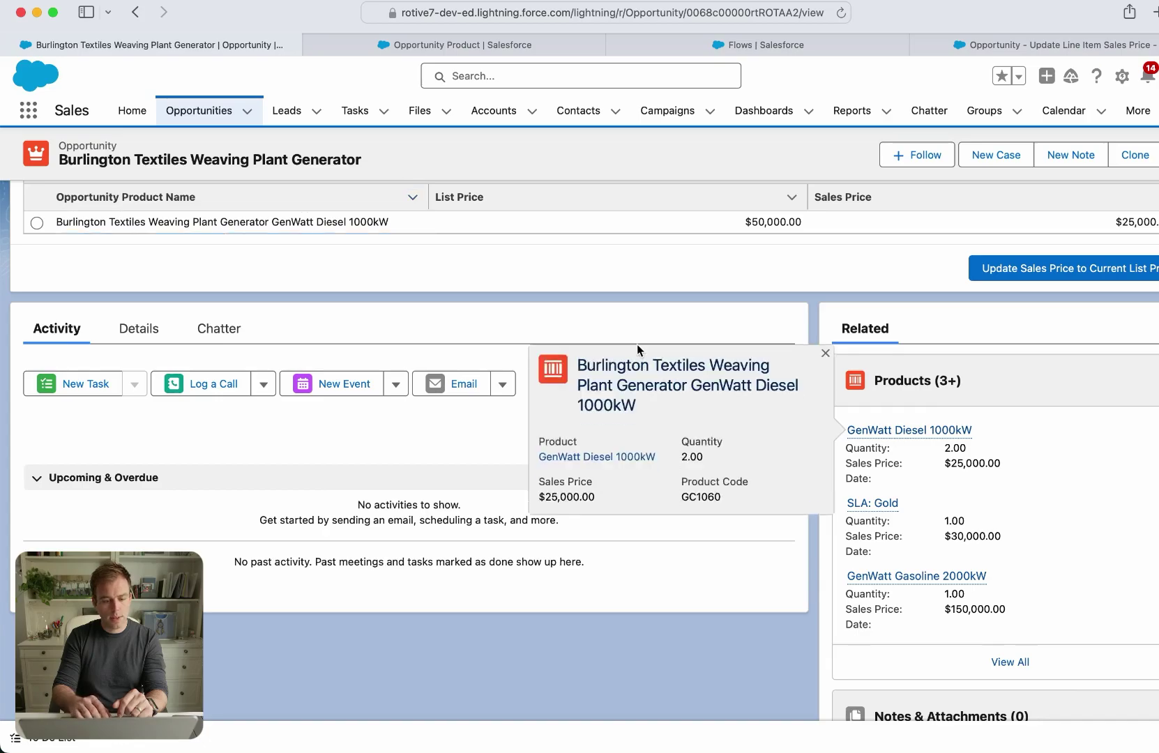
pyautogui.scroll(3, 620, 238)
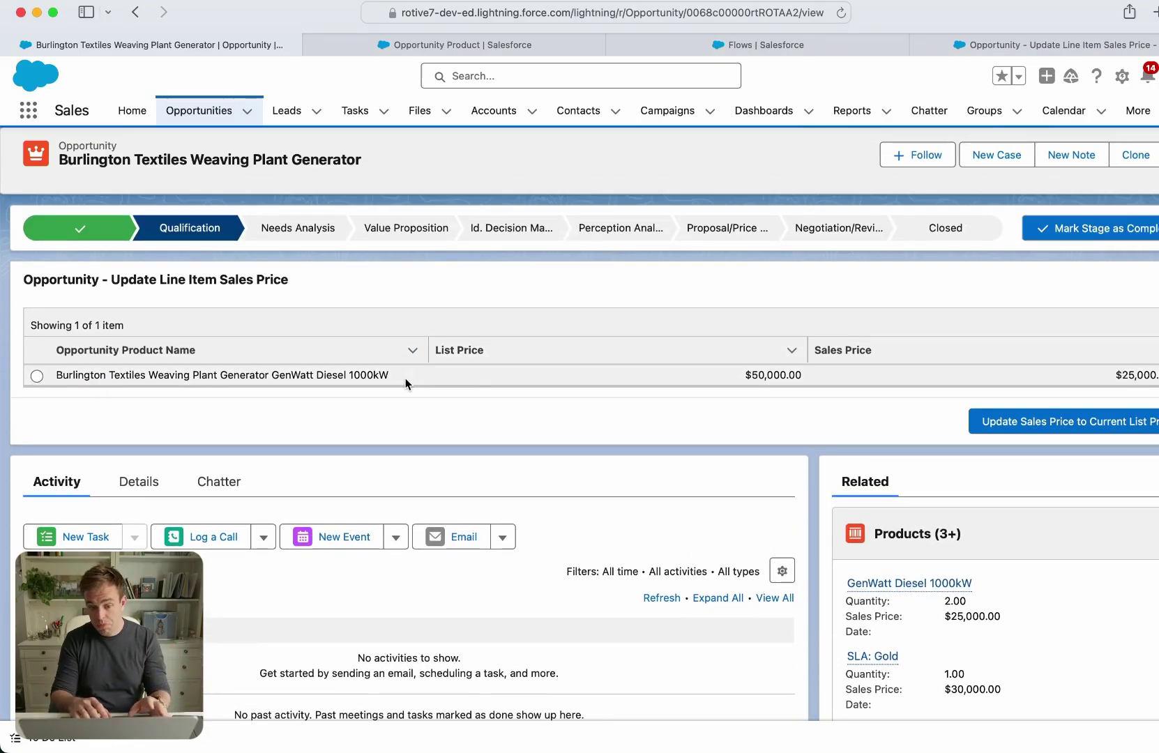
pyautogui.scroll(1, 638, 508)
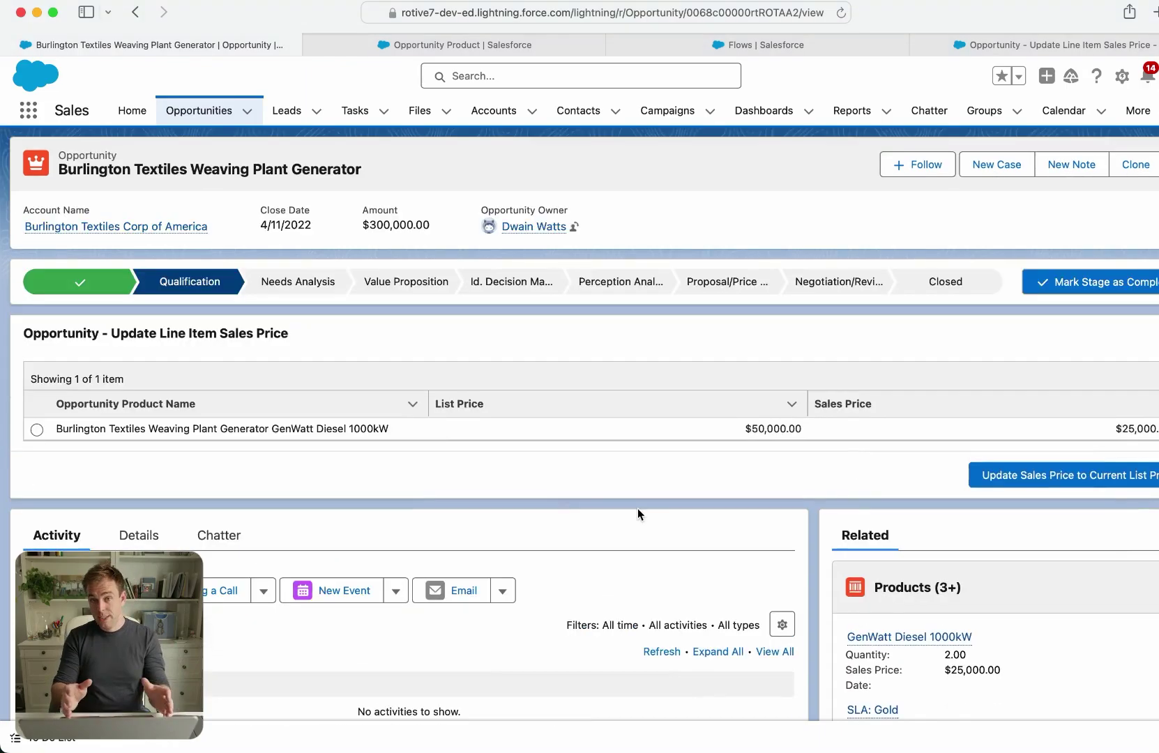